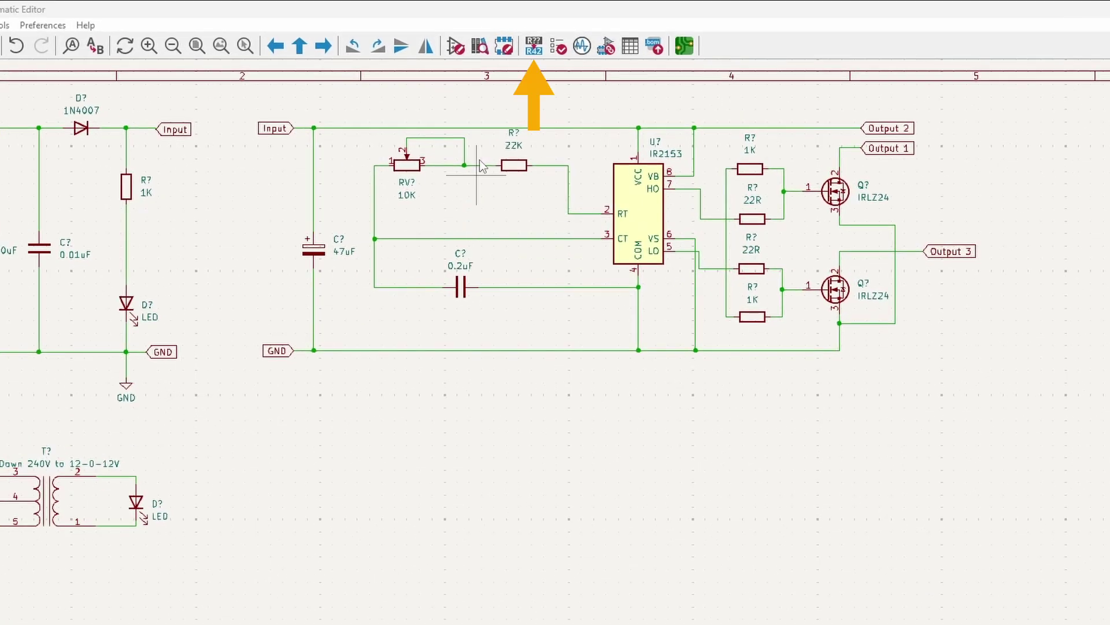
- Annotate all symbols automatically (U1, Q1–Q2, R1–R6, T1) and save the schematic
{"action": "left_click", "coordinate": [533, 46]}
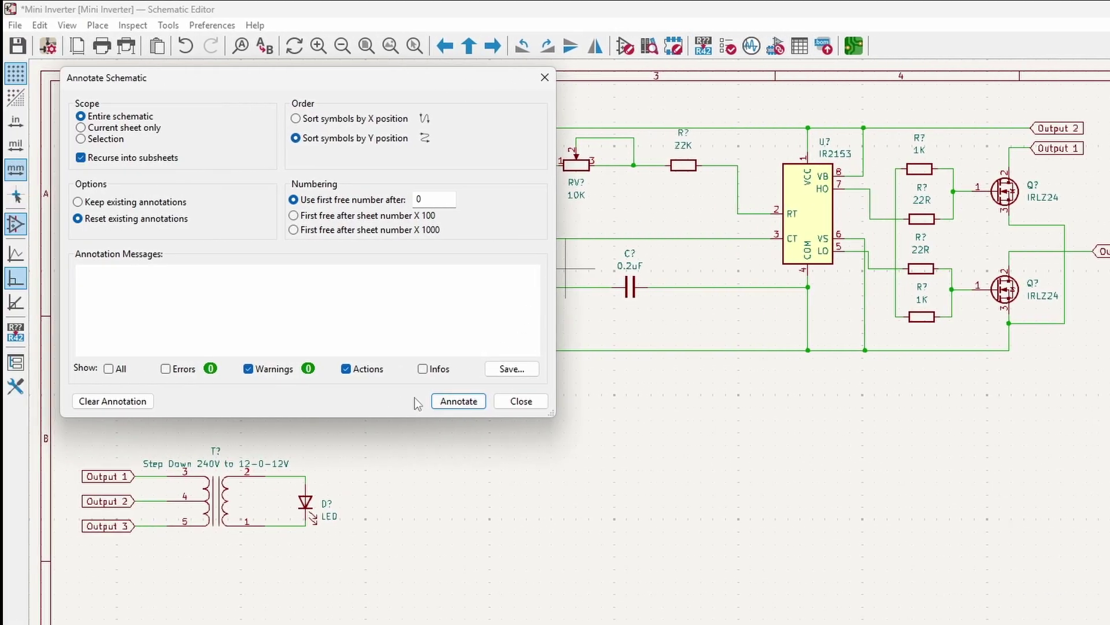
{"action": "left_click", "coordinate": [458, 401]}
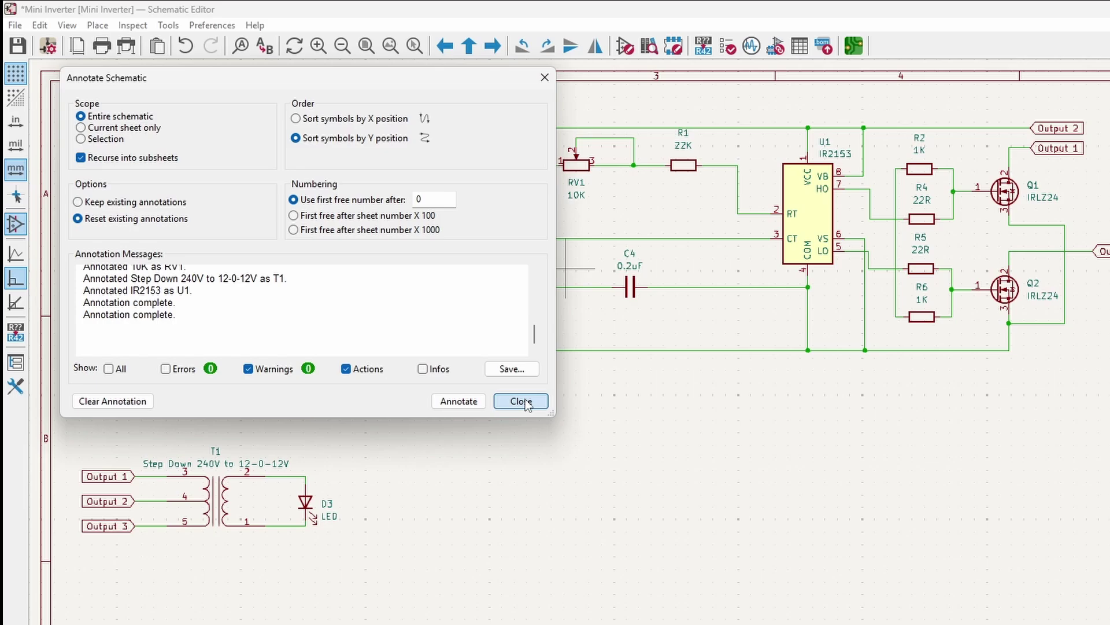
{"action": "left_click", "coordinate": [522, 401]}
{"action": "left_click", "coordinate": [17, 45]}
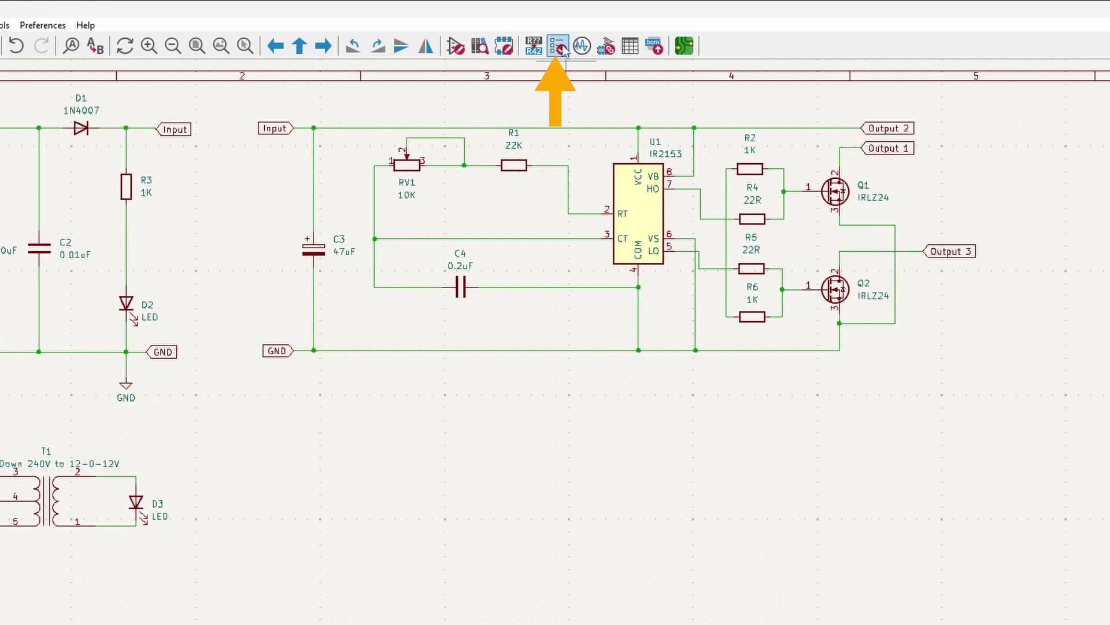
- Run ERC, filter to errors only, and move the checker window off the schematic
{"action": "left_click", "coordinate": [560, 48]}
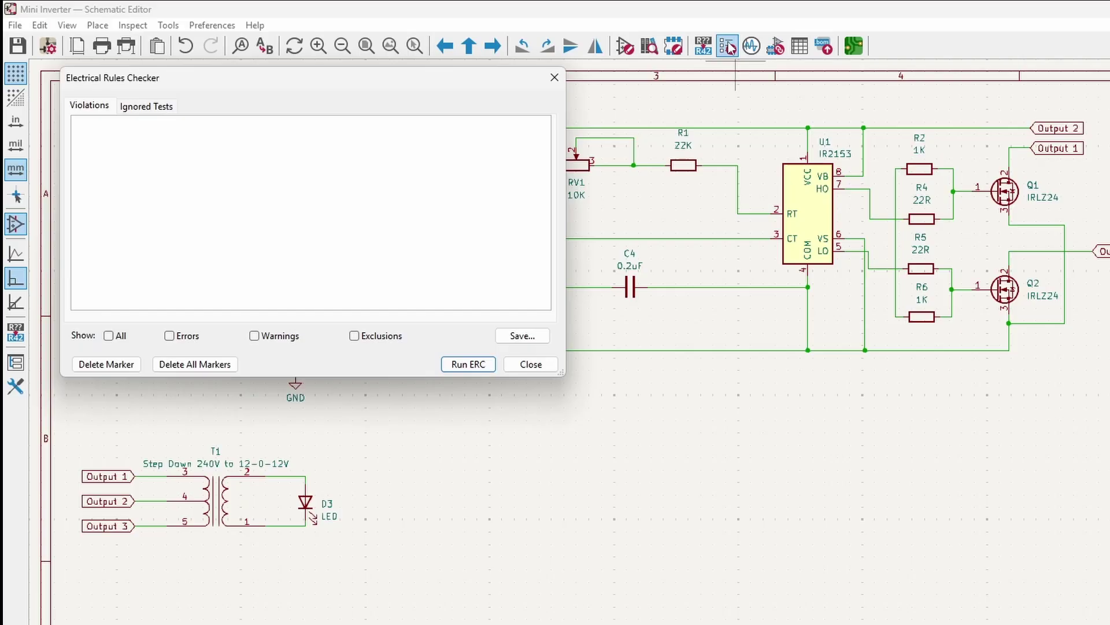
{"action": "left_click", "coordinate": [471, 364]}
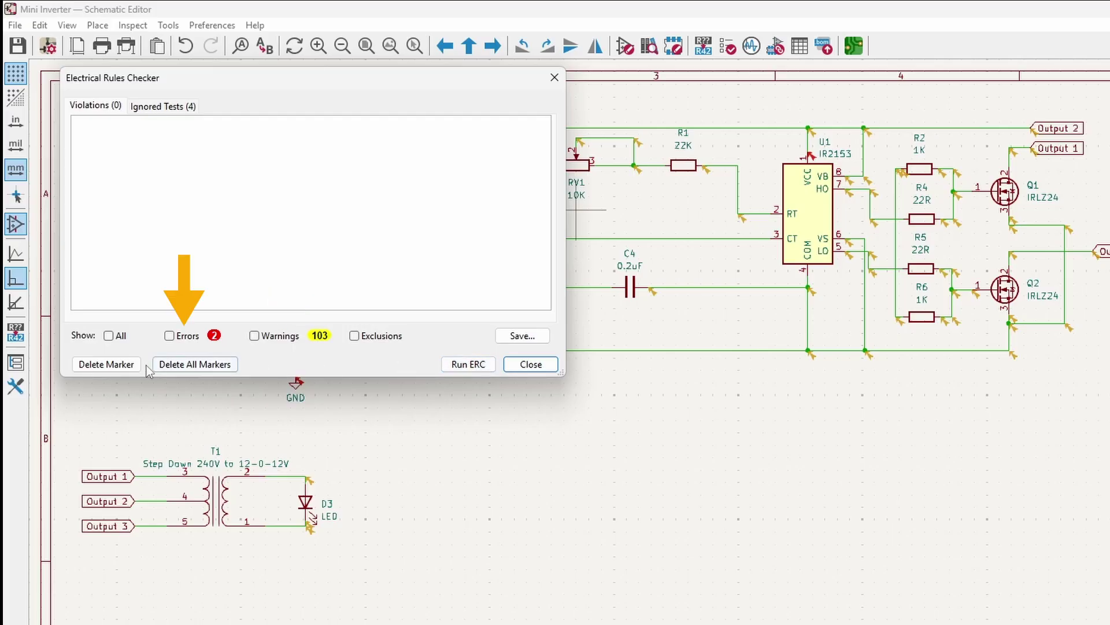
{"action": "left_click", "coordinate": [169, 336]}
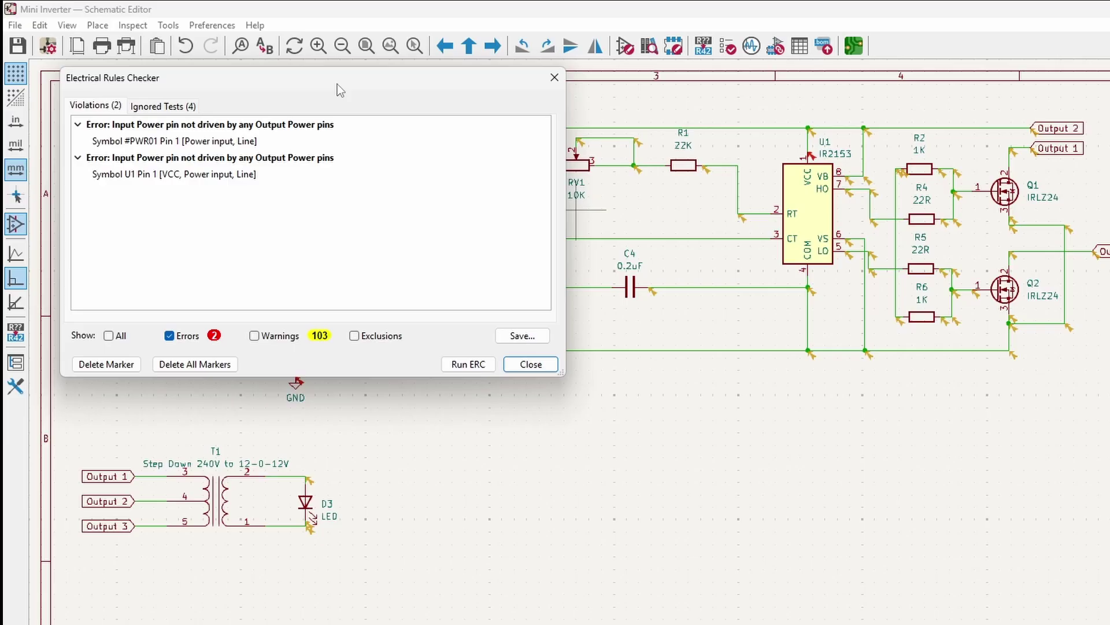
{"action": "left_click_drag", "start_coordinate": [338, 83], "coordinate": [1024, 432]}
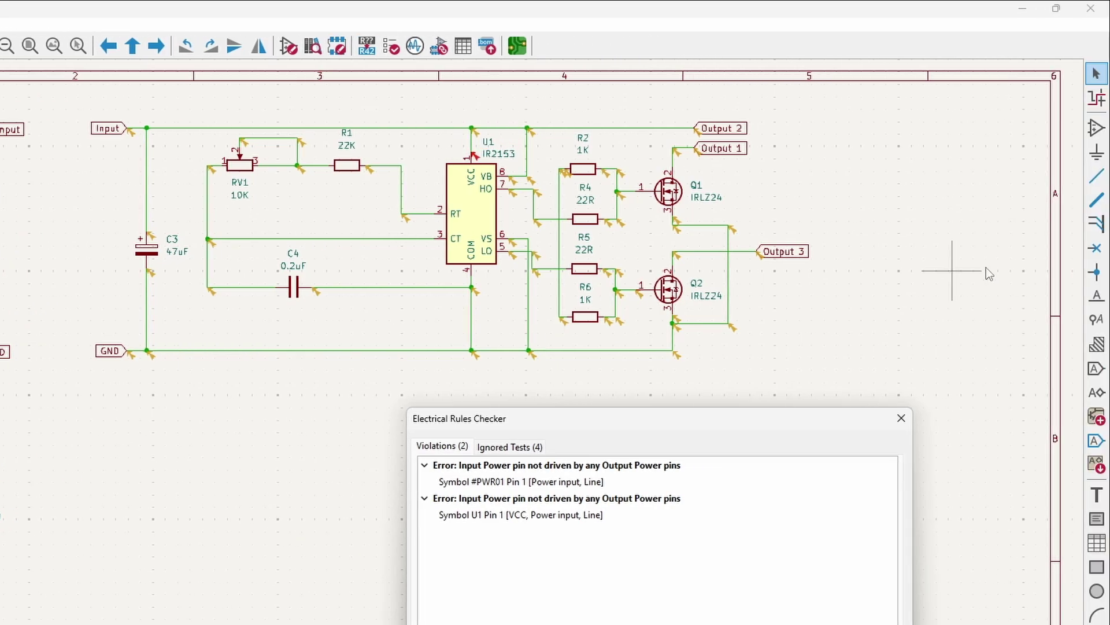
- Place a PWR_FLAG power symbol from the chooser onto the GND net beside the ground symbol
{"action": "left_click", "coordinate": [1097, 153]}
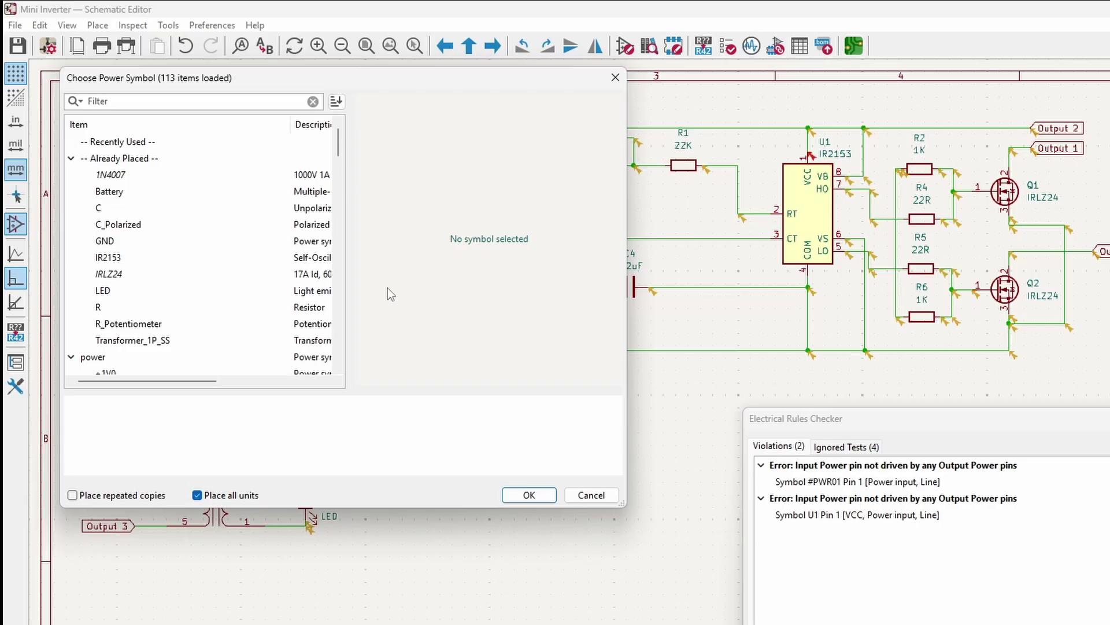
{"action": "left_click", "coordinate": [127, 100]}
{"action": "type", "text": "ower"}
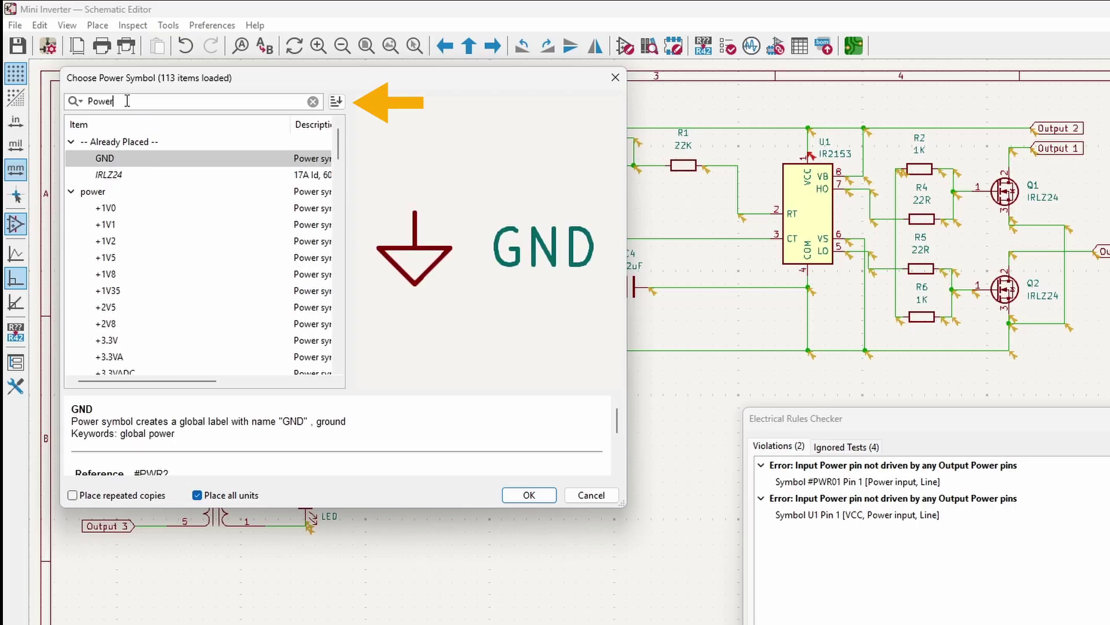
{"action": "type", "text": " Flag"}
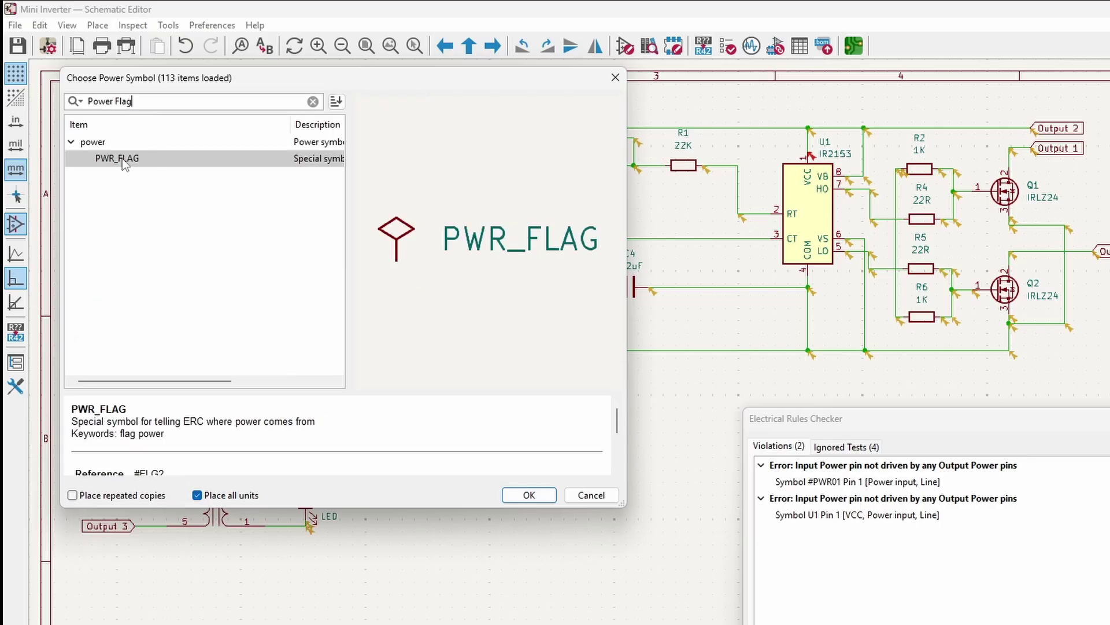
{"action": "left_click", "coordinate": [142, 159]}
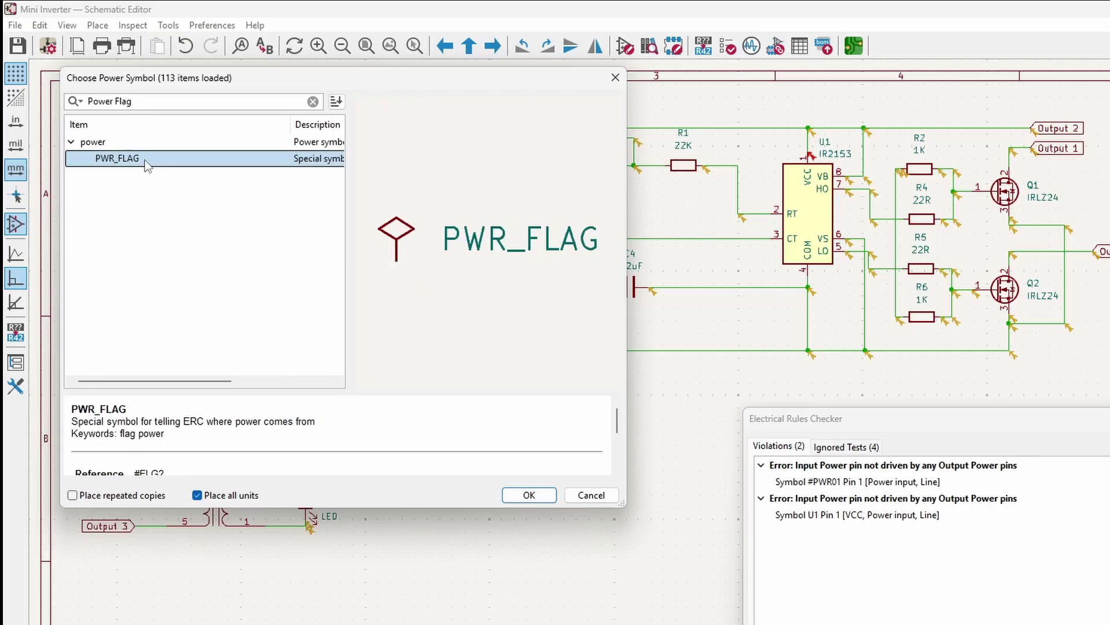
{"action": "left_click", "coordinate": [530, 502]}
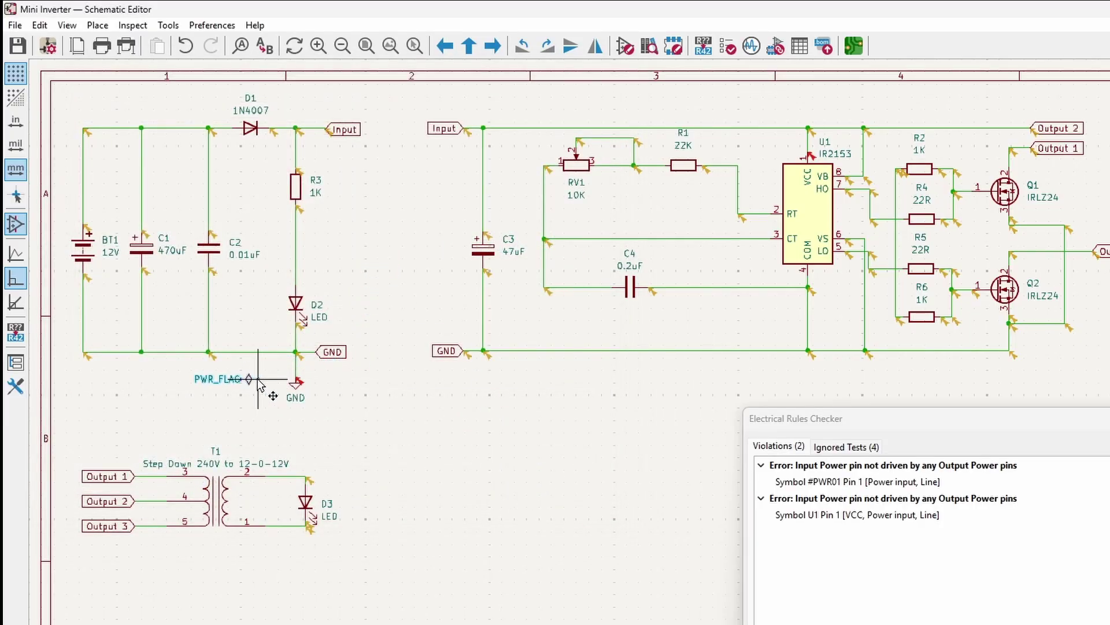
{"action": "left_click", "coordinate": [287, 367]}
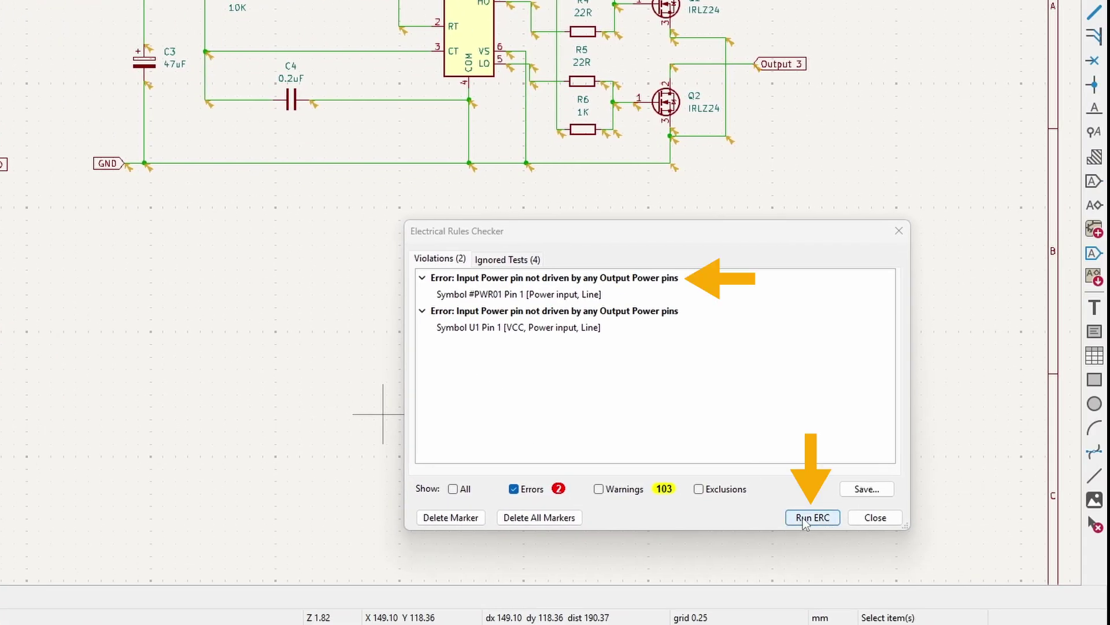
- Wire a second PWR_FLAG onto the Input net and rerun ERC to reach zero errors
{"action": "left_click", "coordinate": [805, 519]}
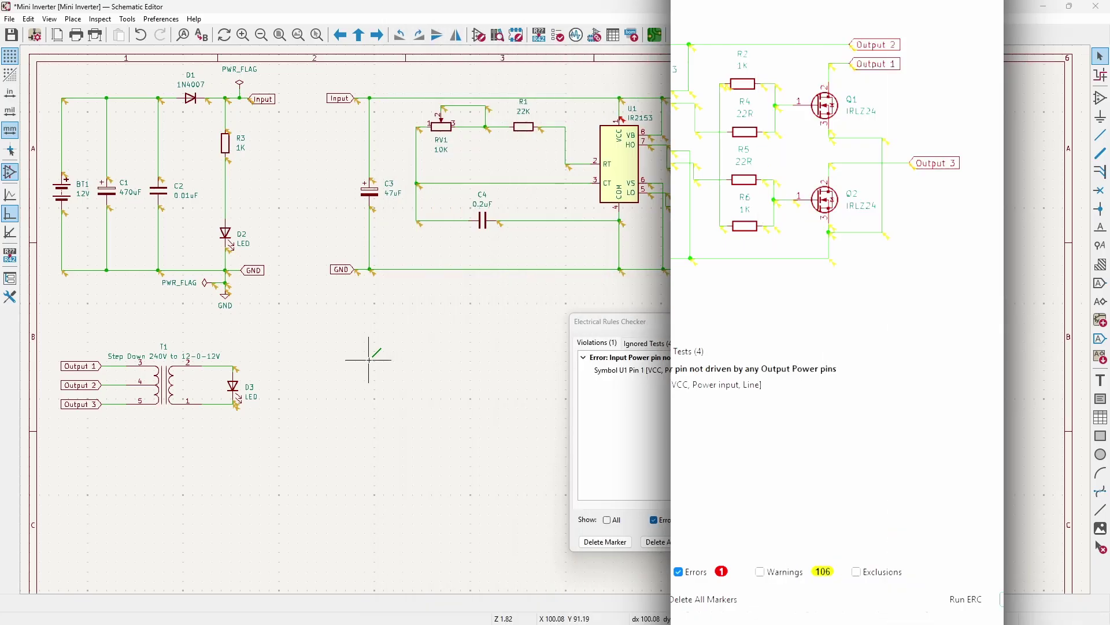
{"action": "key", "text": "w"}
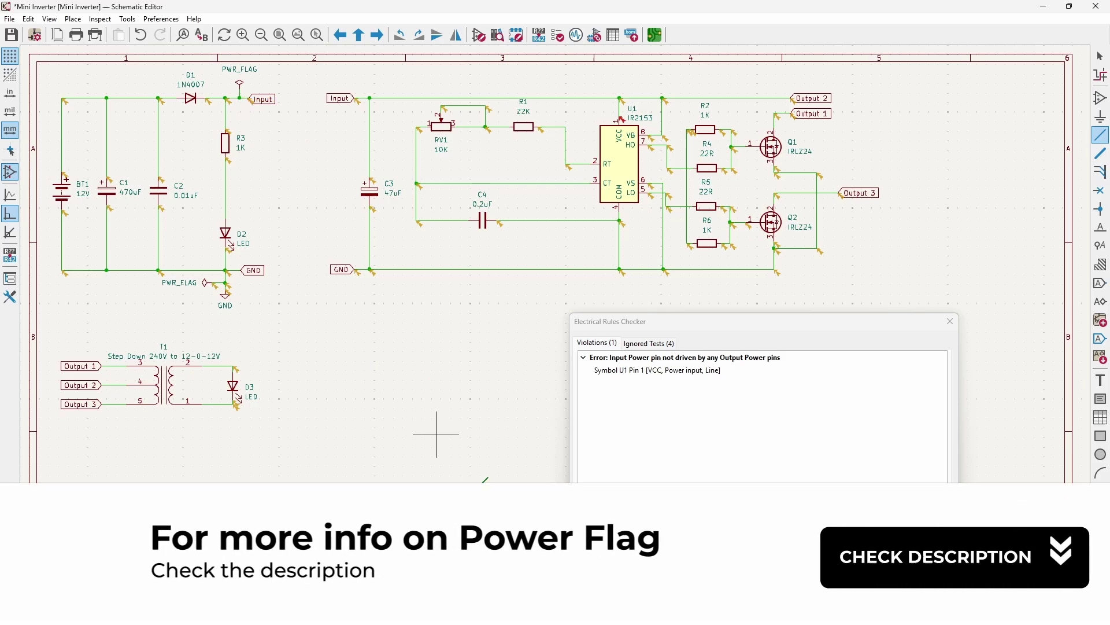
{"action": "left_click", "coordinate": [885, 541]}
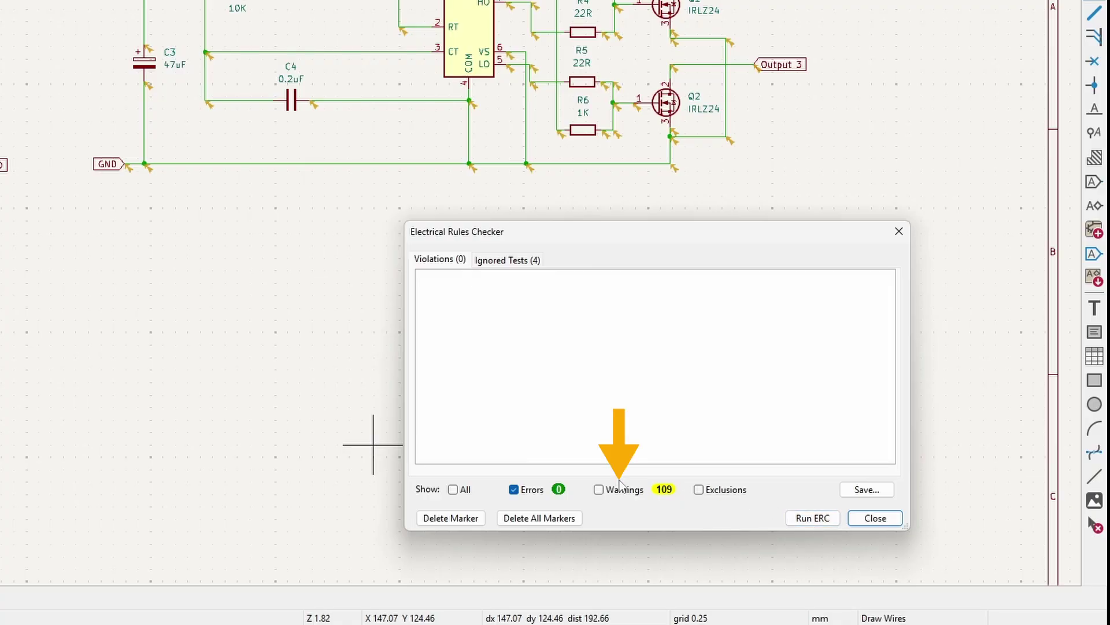
- Show warnings, select the whole schematic, align items to grid, and rerun ERC
{"action": "left_click", "coordinate": [599, 490]}
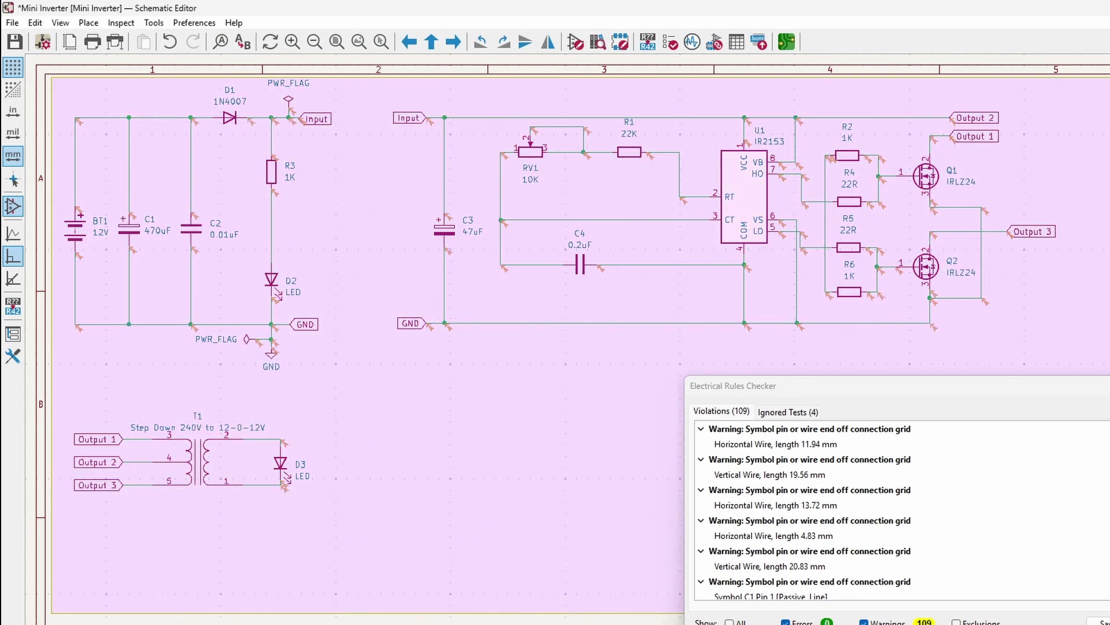
{"action": "left_click_drag", "start_coordinate": [54, 90], "coordinate": [684, 613]}
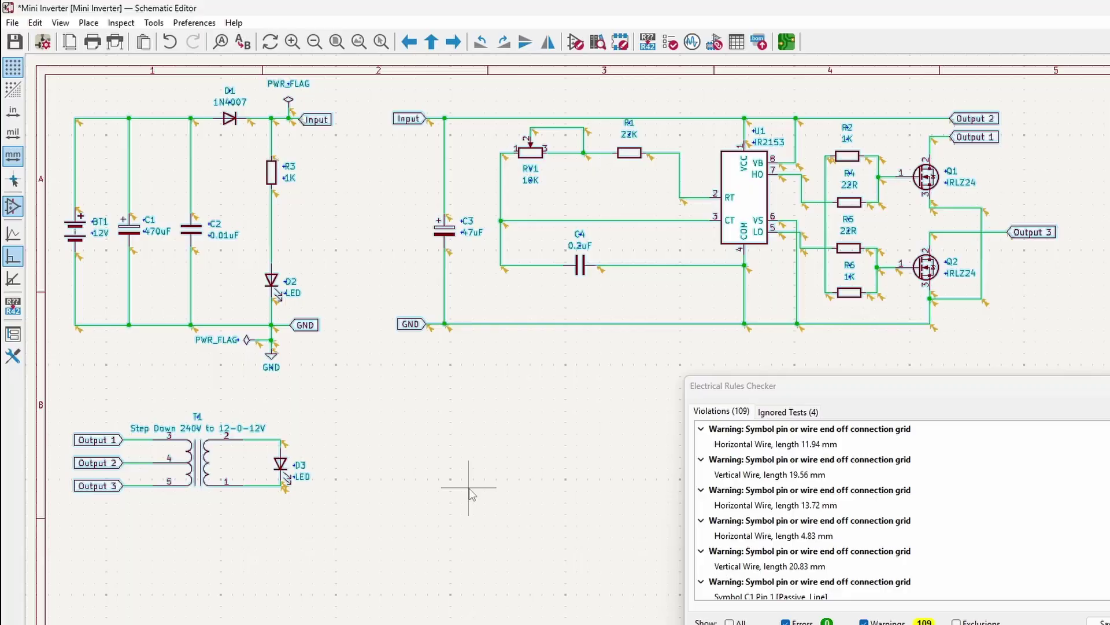
{"action": "right_click", "coordinate": [408, 325]}
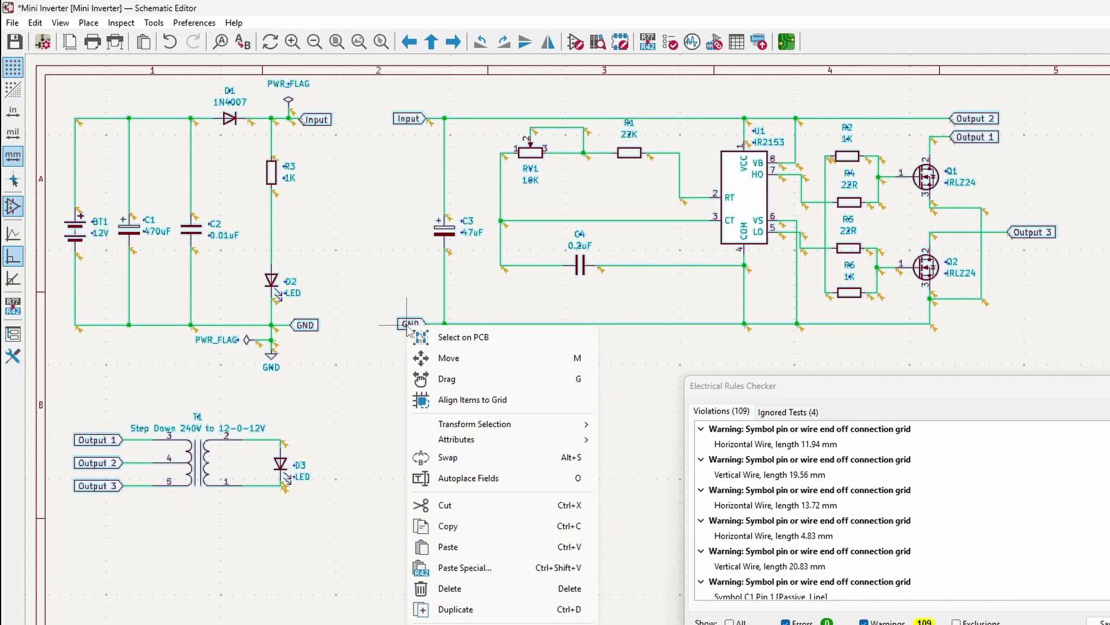
{"action": "left_click", "coordinate": [470, 400]}
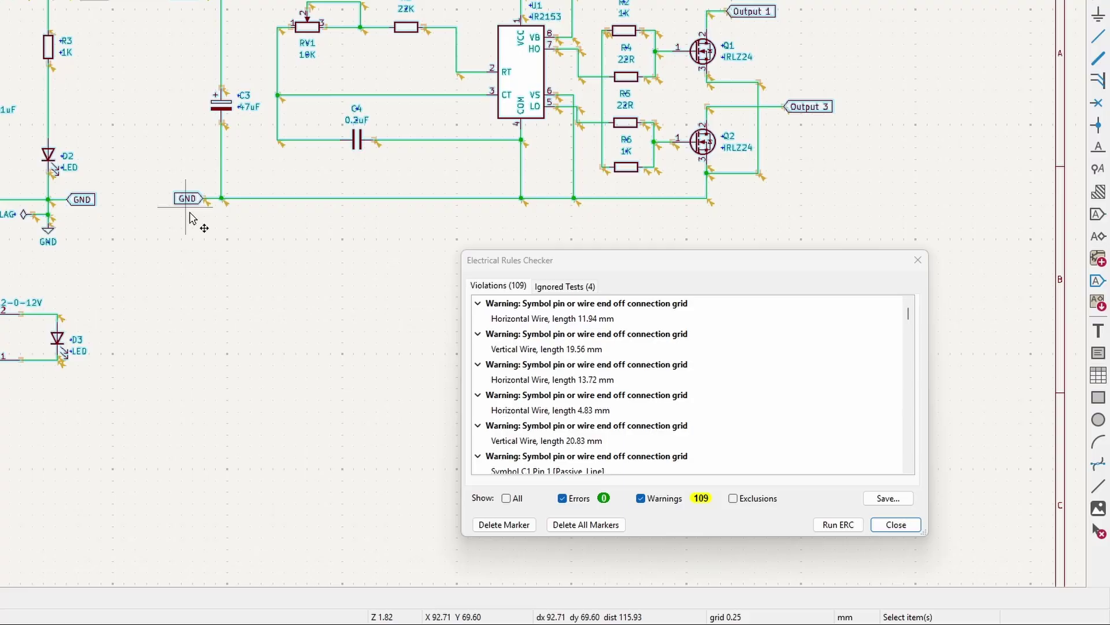
{"action": "left_click", "coordinate": [841, 526]}
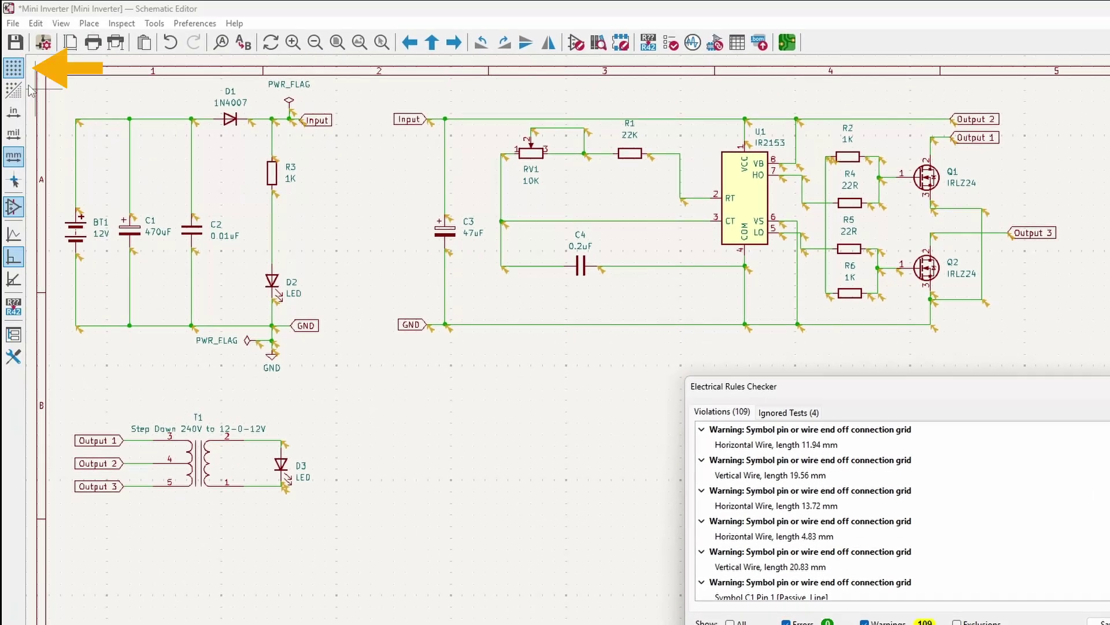
- Set the working grid to 1.27 mm (50 mils) in the grid settings
{"action": "right_click", "coordinate": [13, 72]}
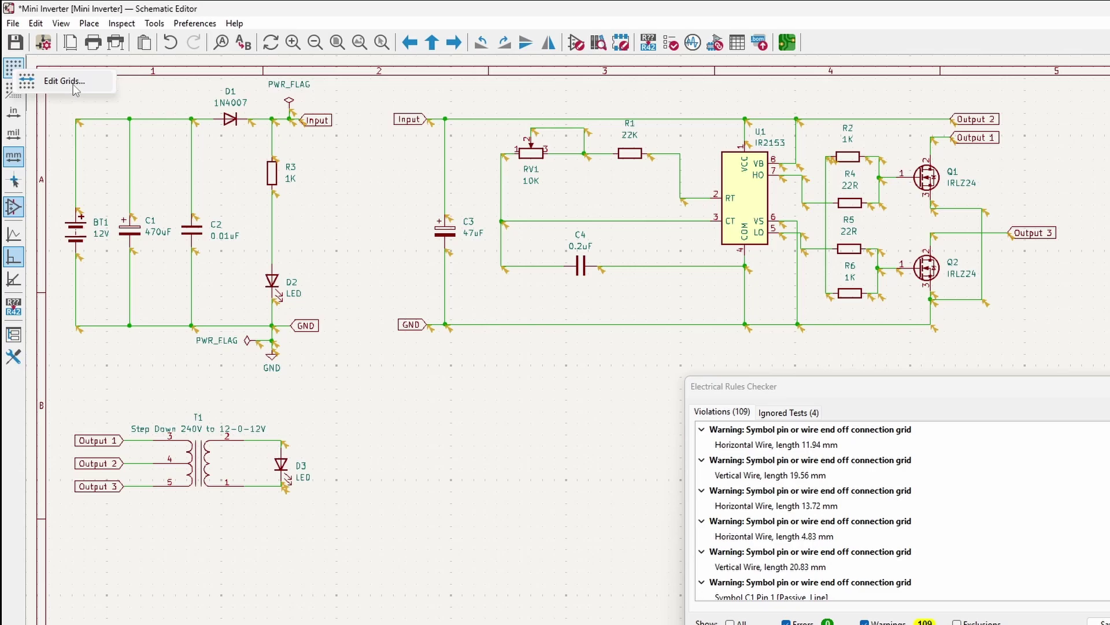
{"action": "left_click", "coordinate": [75, 82]}
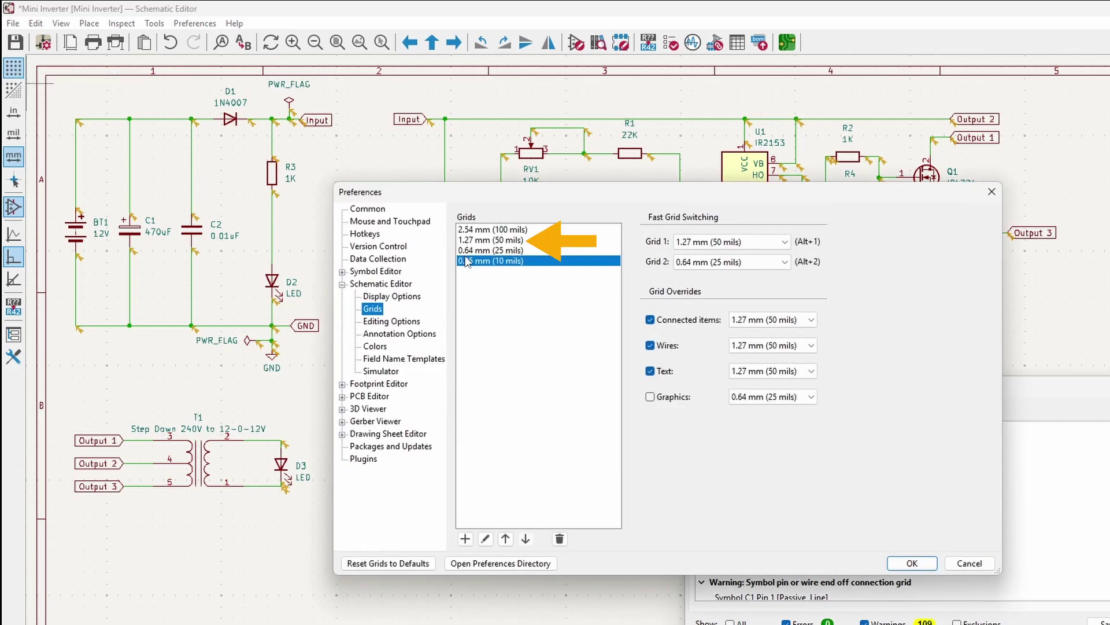
{"action": "left_click", "coordinate": [493, 241]}
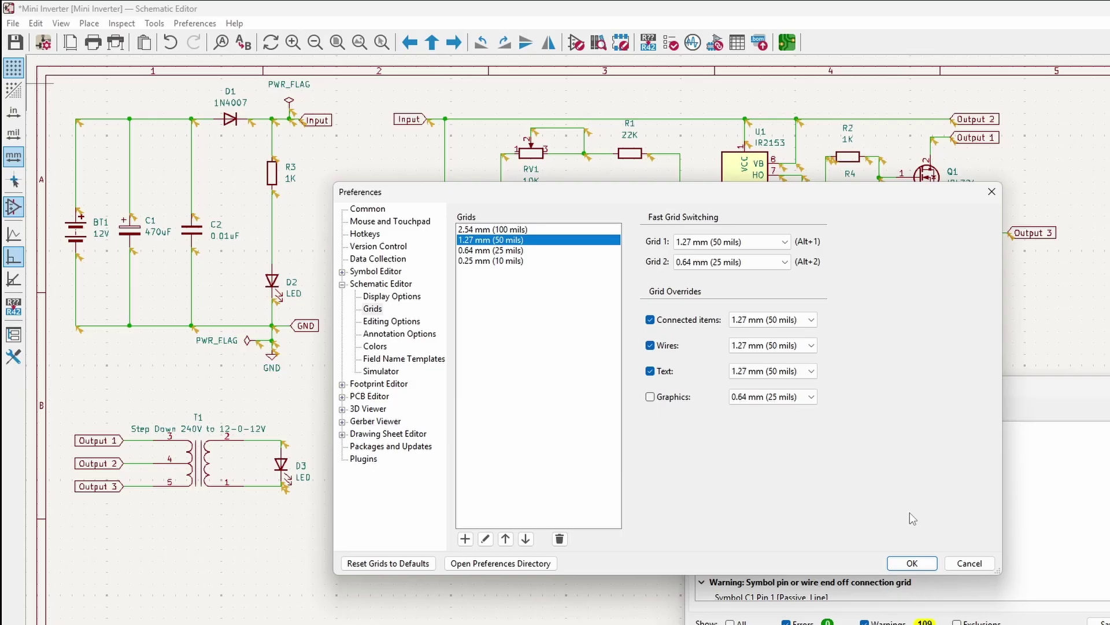
{"action": "left_click", "coordinate": [912, 564]}
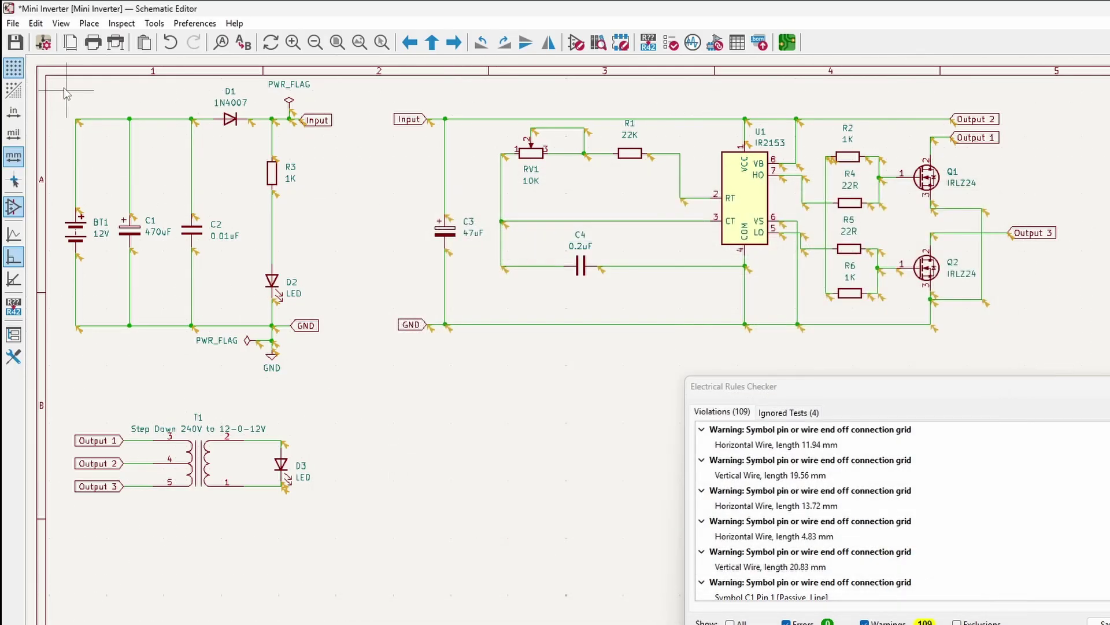
- Select everything, align it to the 1.27 mm grid, and rerun ERC leaving one label warning
{"action": "mouse_move", "coordinate": [50, 77]}
{"action": "left_mouse_down"}
{"action": "mouse_move", "coordinate": [945, 538]}
{"action": "mouse_move", "coordinate": [653, 517]}
{"action": "left_mouse_up"}
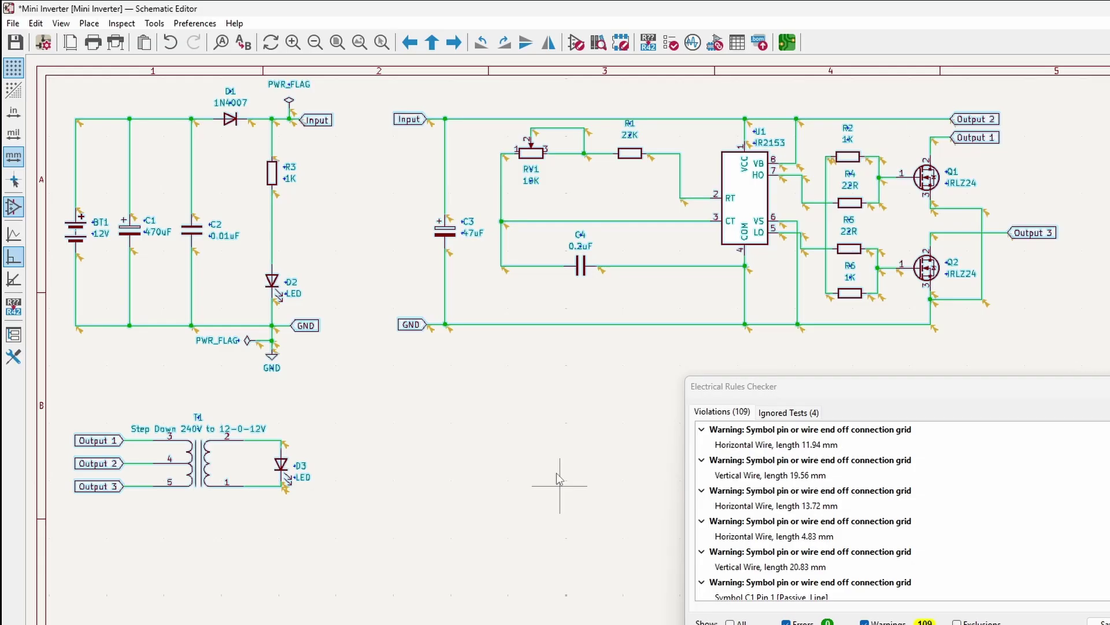
{"action": "right_click", "coordinate": [526, 328]}
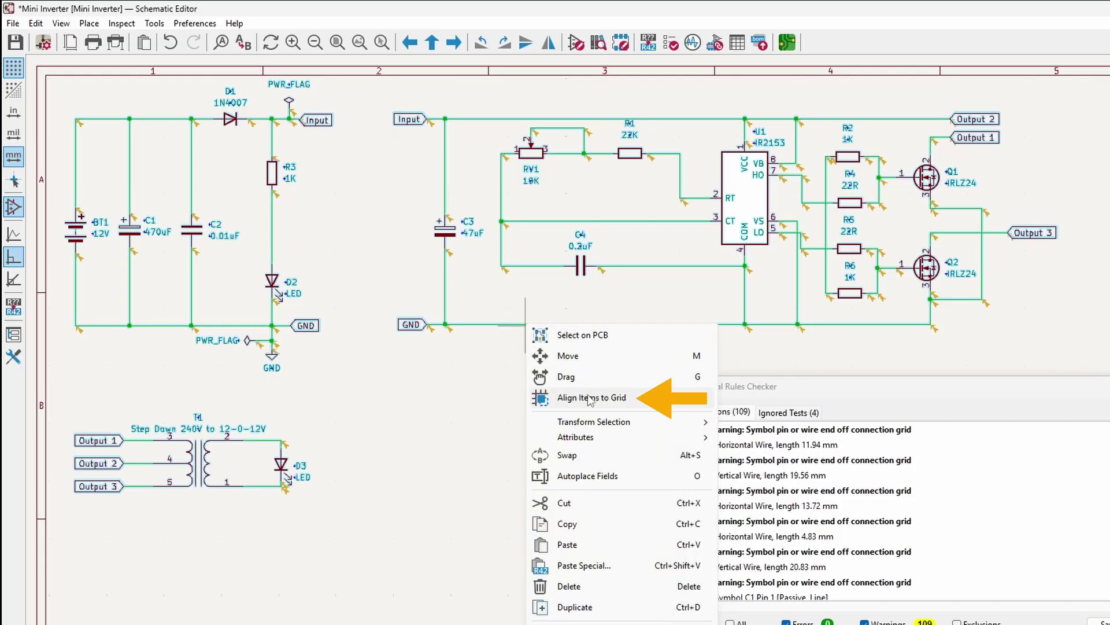
{"action": "left_click", "coordinate": [589, 398]}
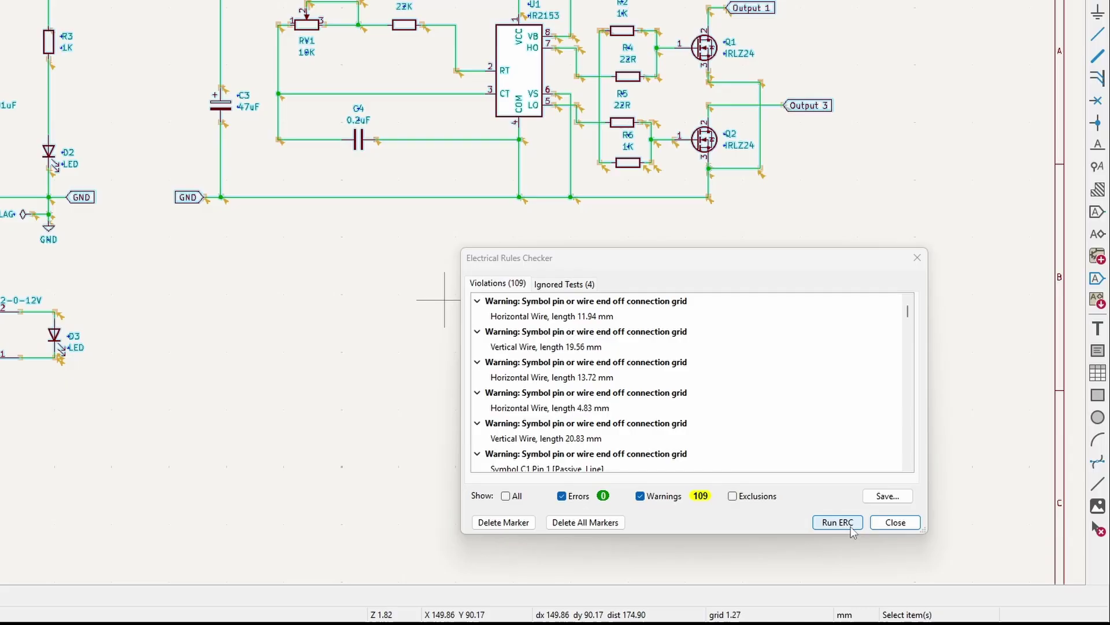
{"action": "left_click", "coordinate": [829, 525]}
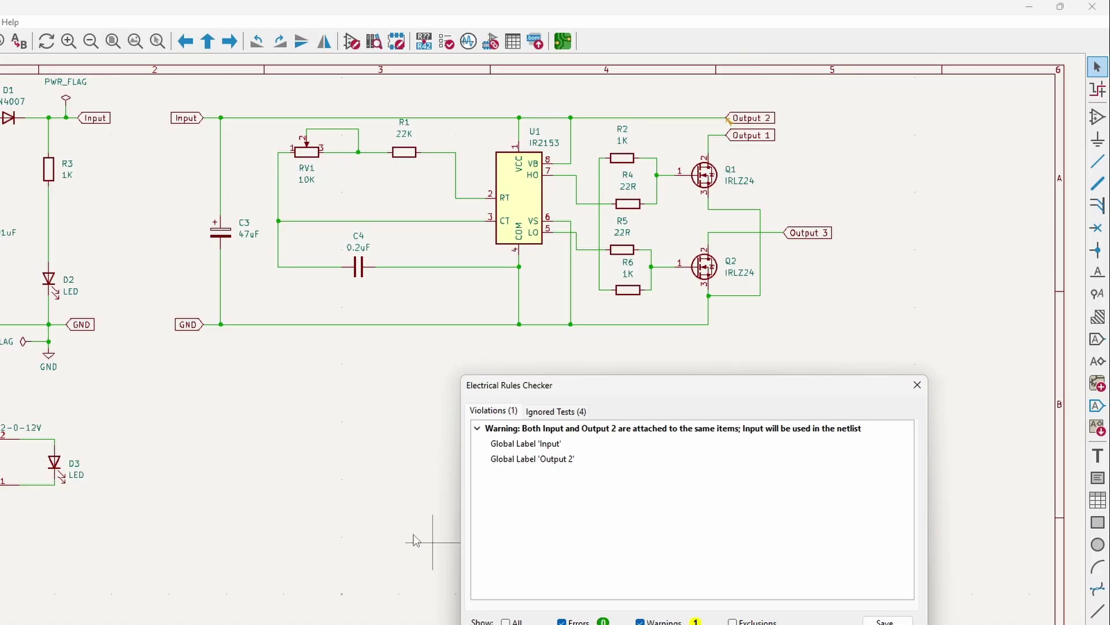
- Delete the duplicate Output 2 label and its leftover wire segment
{"action": "left_click", "coordinate": [744, 124]}
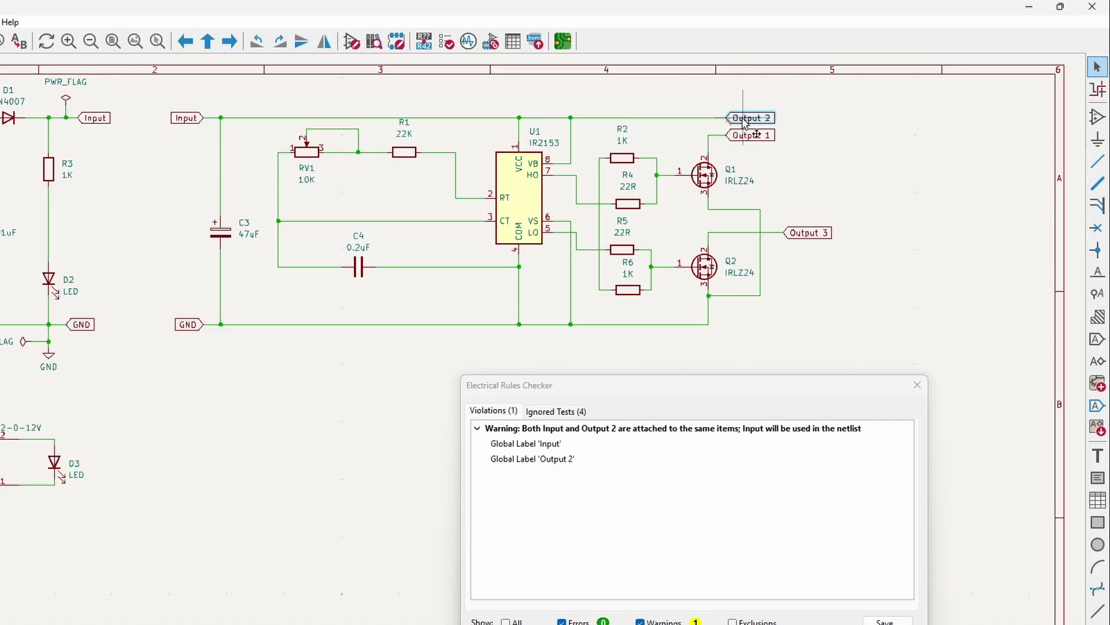
{"action": "key", "text": "Delete"}
{"action": "left_click", "coordinate": [669, 116]}
{"action": "key", "text": "Delete"}
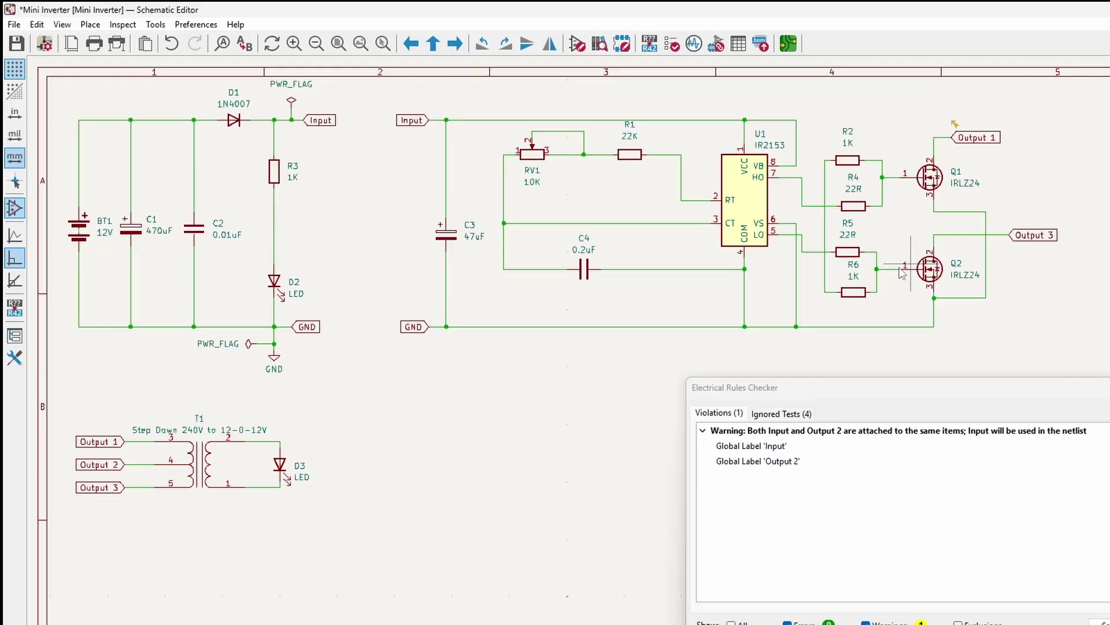
- Rename the transformer's Output 2 label to Input and rerun ERC for zero violations
{"action": "double_click", "coordinate": [95, 465]}
{"action": "type", "text": "In"}
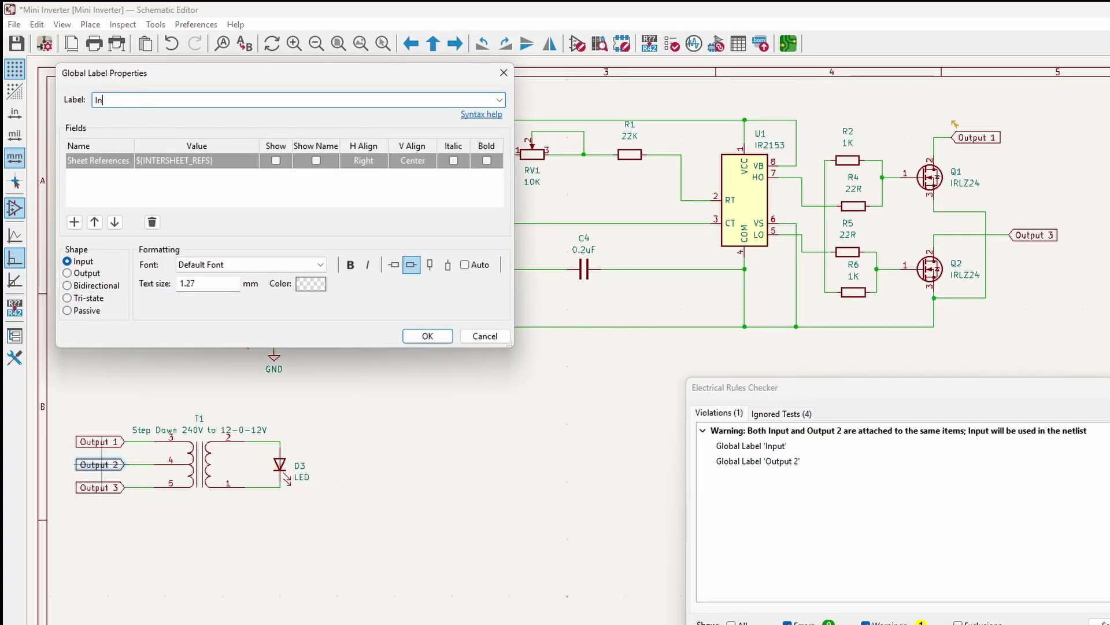
{"action": "type", "text": "put"}
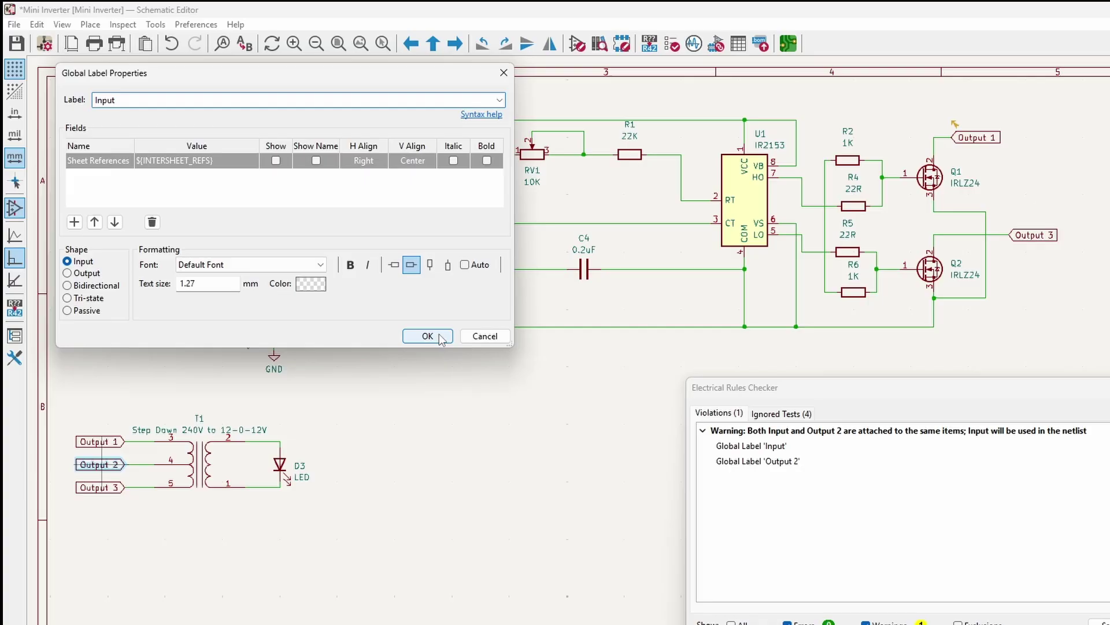
{"action": "left_click", "coordinate": [425, 336]}
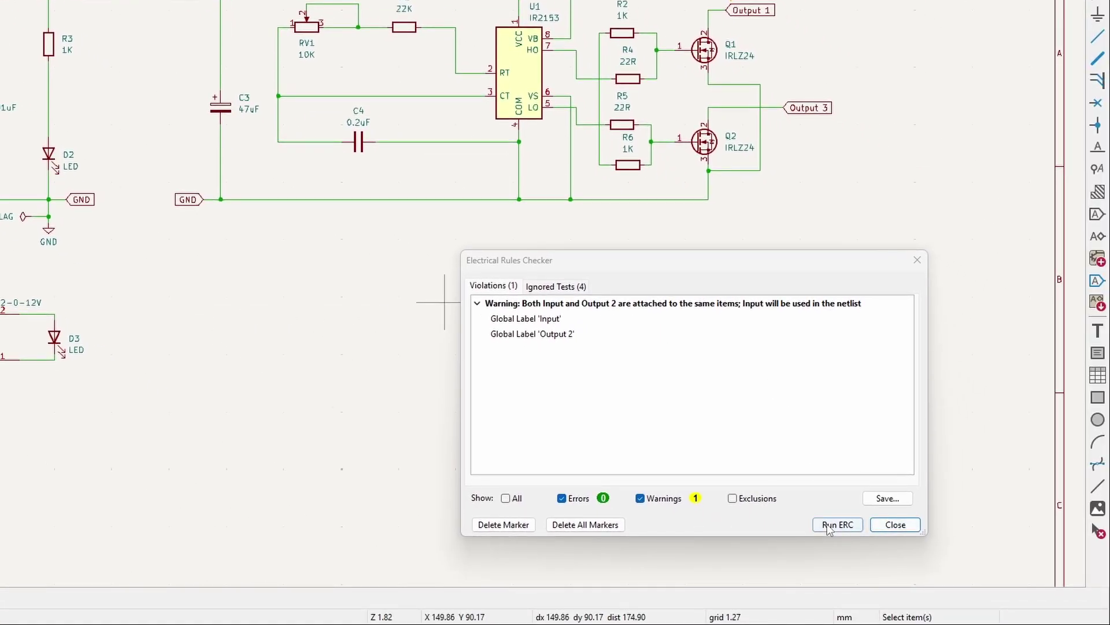
{"action": "left_click", "coordinate": [834, 525]}
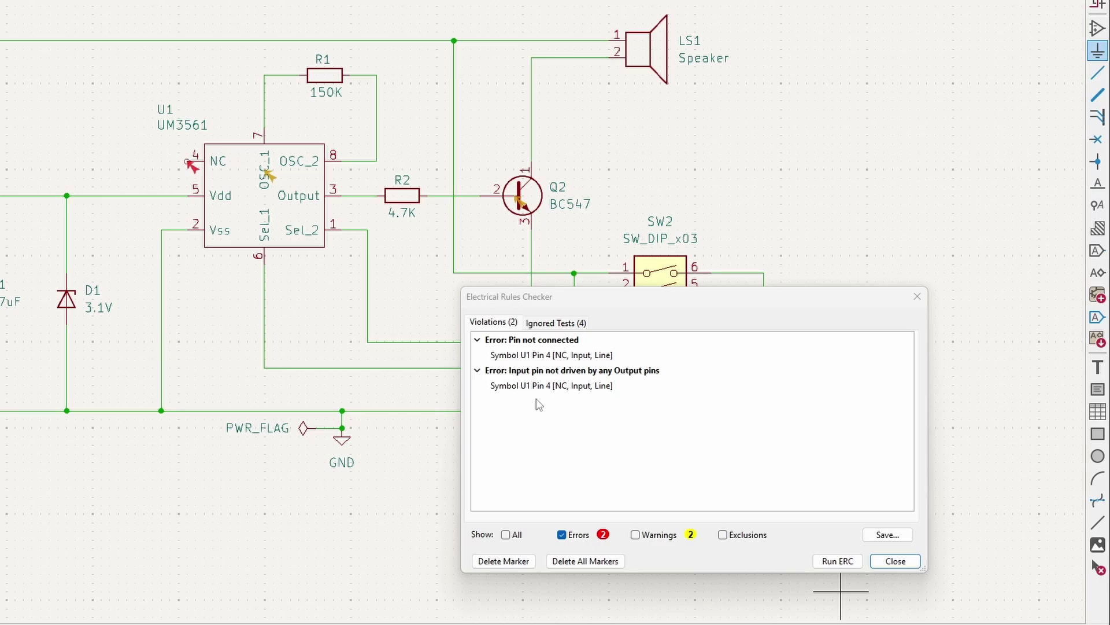
- Place a no-connect flag on U1 pin 4 and rerun ERC to clear both pin errors
{"action": "key", "text": "w"}
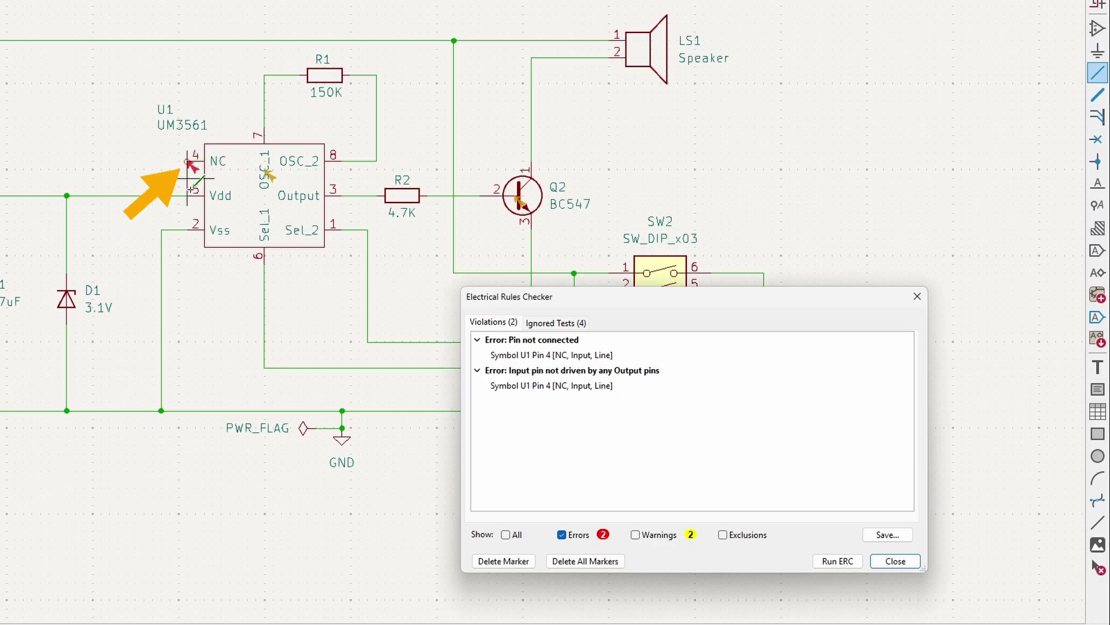
{"action": "key", "text": "p"}
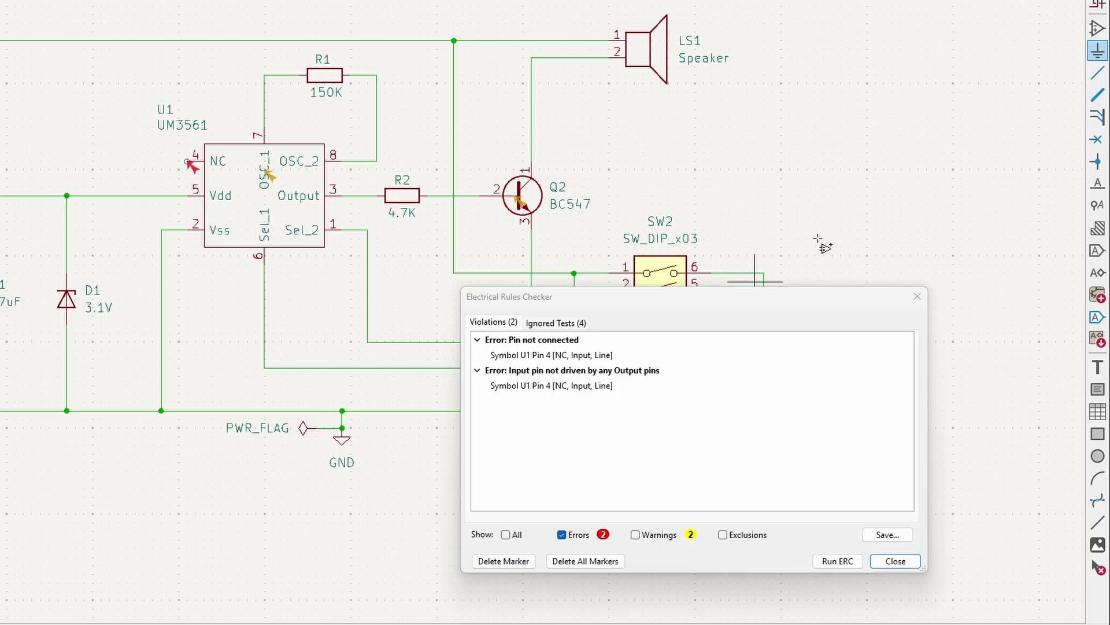
{"action": "left_click", "coordinate": [1097, 141]}
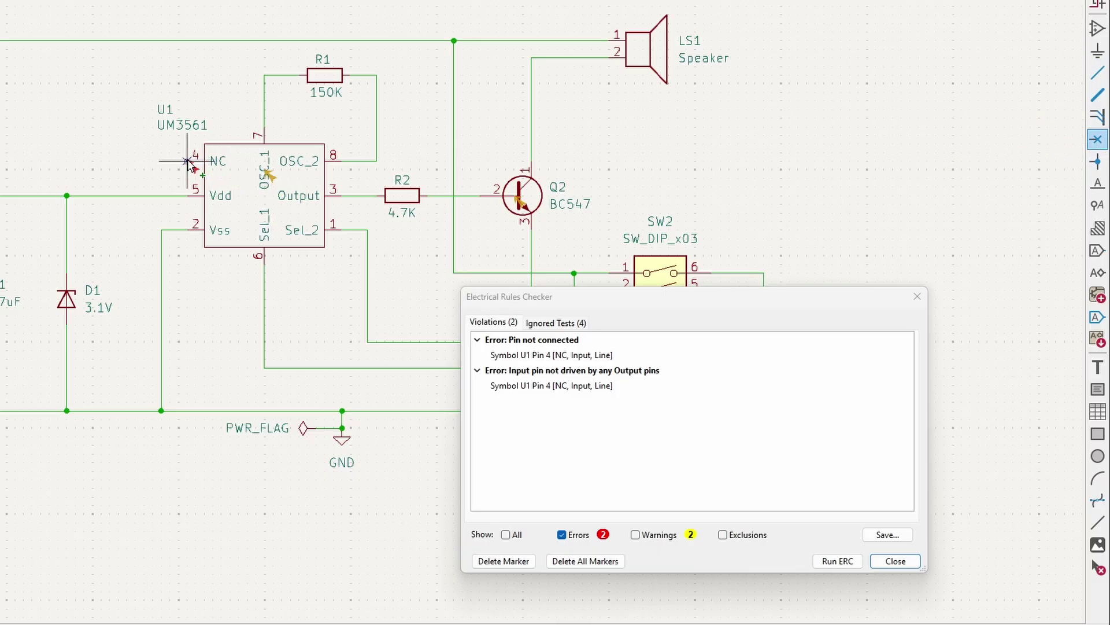
{"action": "left_click", "coordinate": [188, 161]}
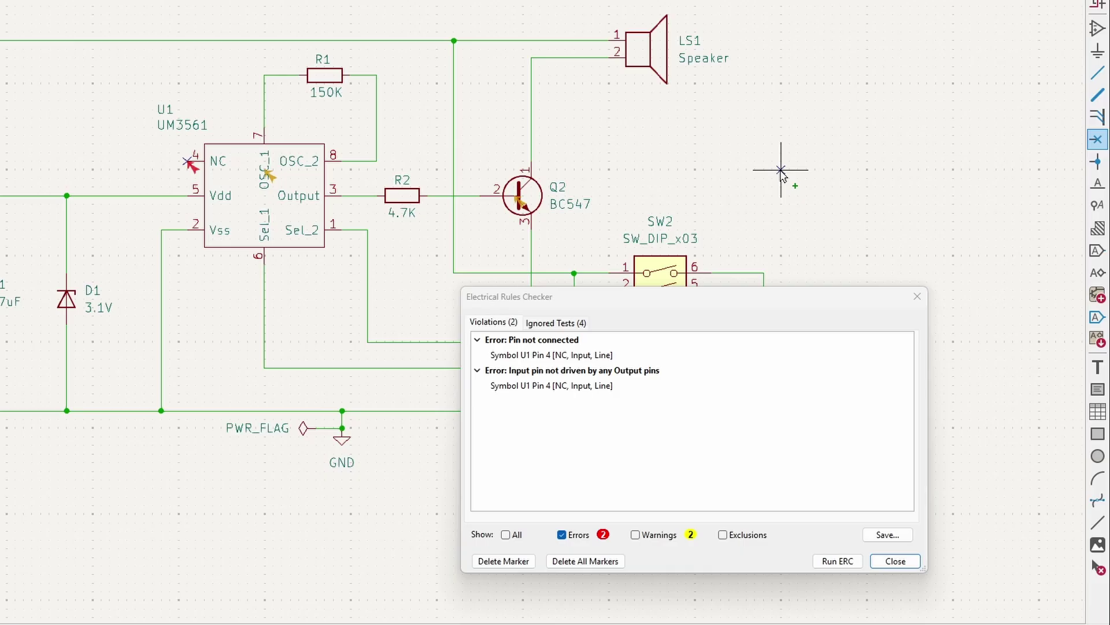
{"action": "left_click", "coordinate": [838, 561]}
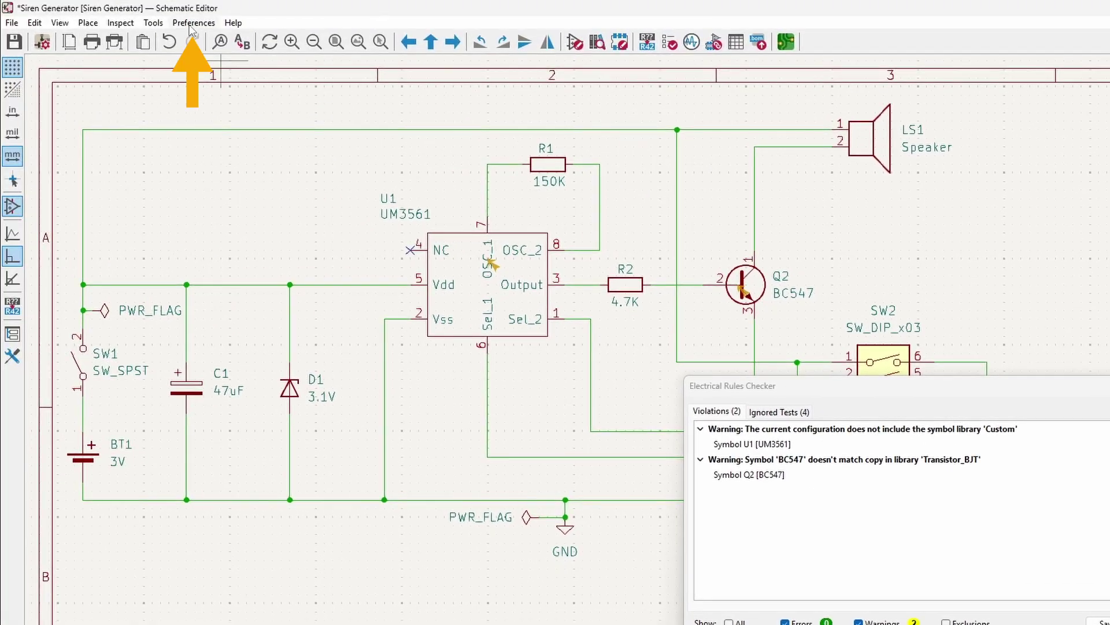
- Reach the symbol library settings from the Preferences menu to address the library warnings
{"action": "left_click", "coordinate": [193, 23]}
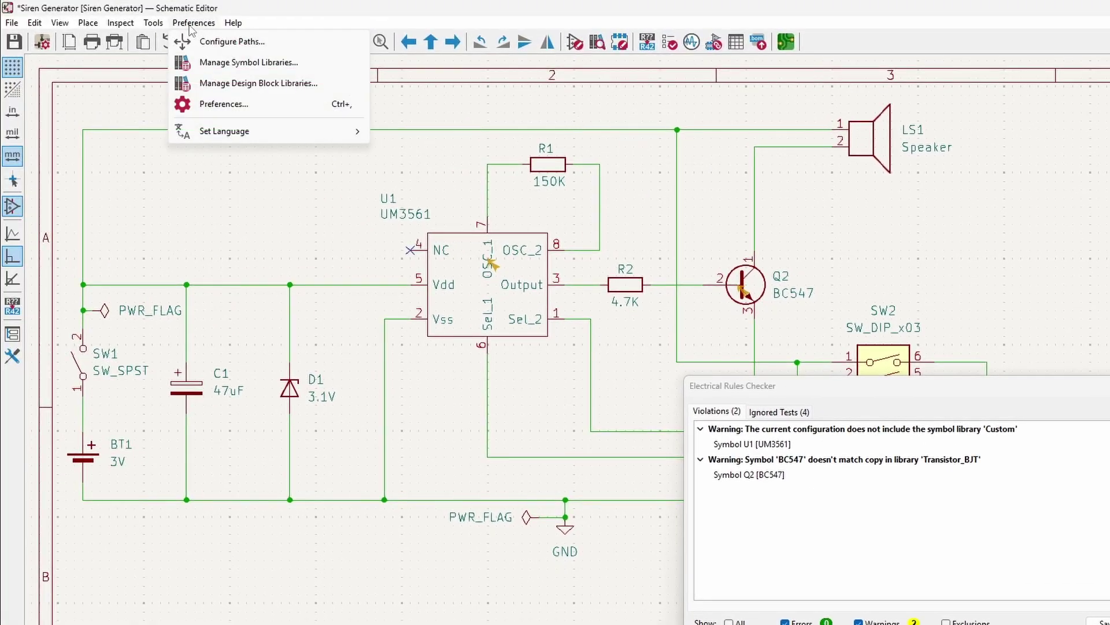
- Add a new global symbol library row pointing to the Custom.kicad_sym file
{"action": "left_click", "coordinate": [258, 64]}
{"action": "left_click_drag", "start_coordinate": [738, 129], "coordinate": [738, 378]}
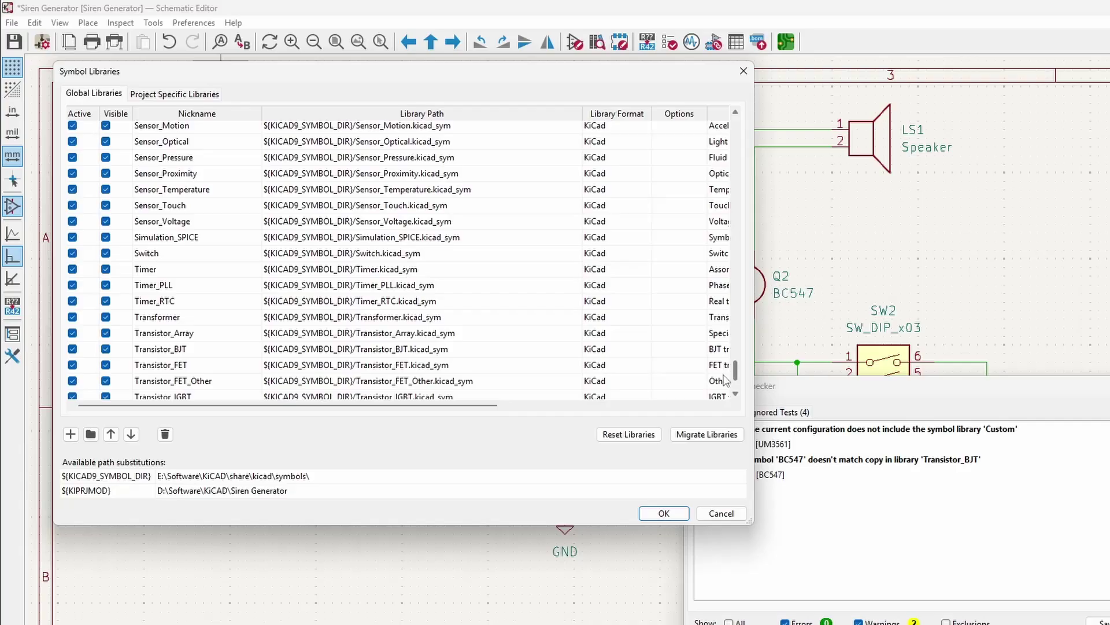
{"action": "left_click", "coordinate": [71, 434]}
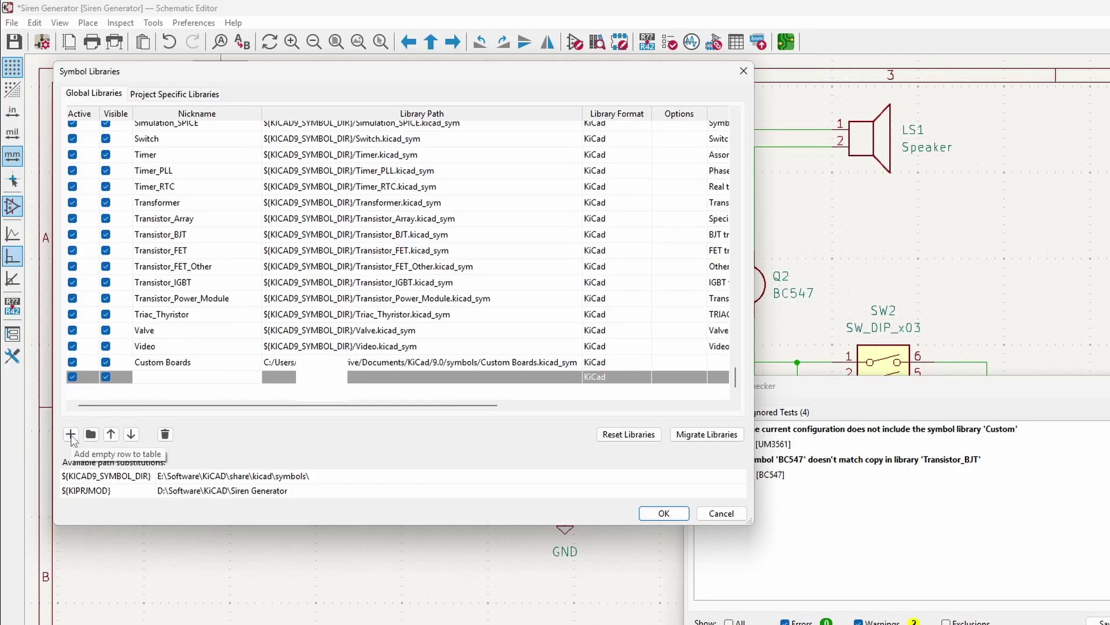
{"action": "left_click", "coordinate": [561, 384]}
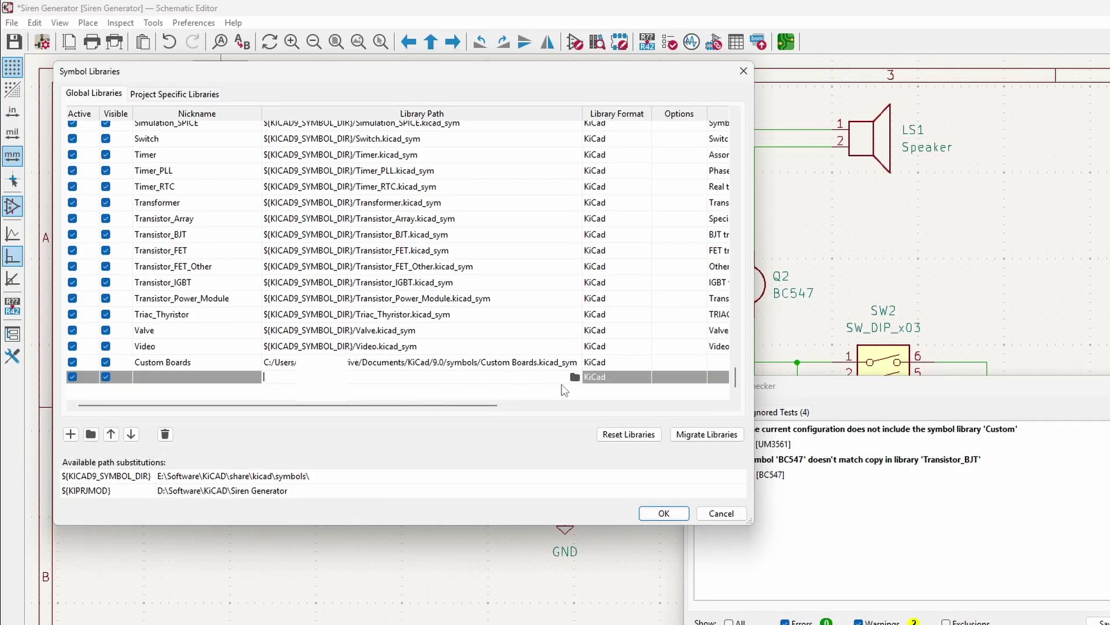
{"action": "left_click", "coordinate": [574, 379]}
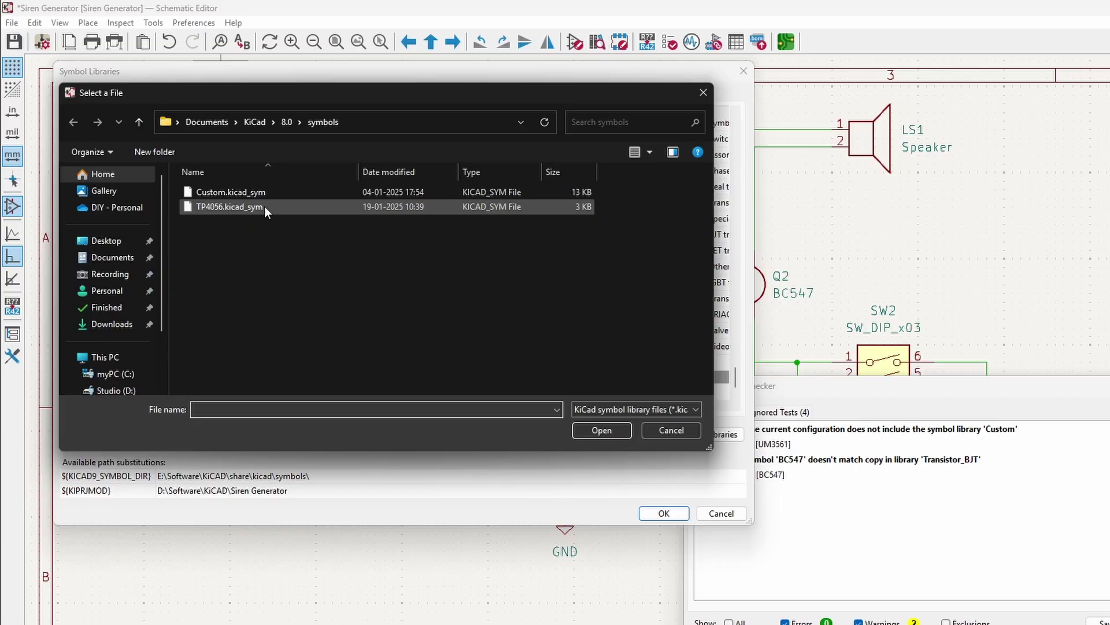
{"action": "left_click", "coordinate": [228, 193]}
{"action": "left_click", "coordinate": [594, 431]}
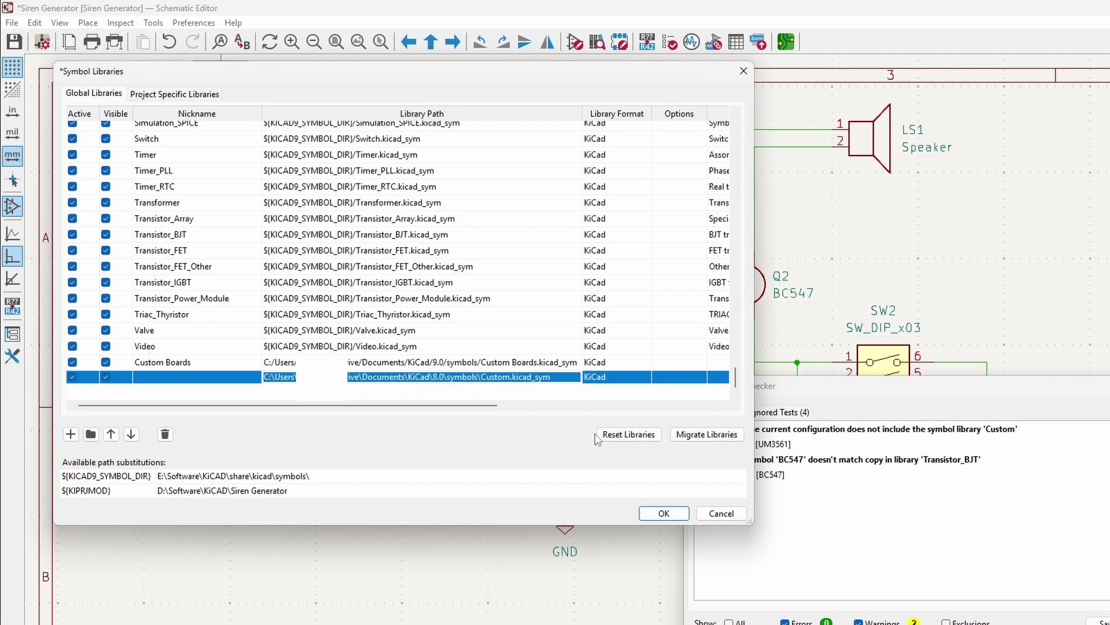
- Nickname the new library Custom and save the symbol library table
{"action": "left_click", "coordinate": [211, 377]}
{"action": "type", "text": "Custom"}
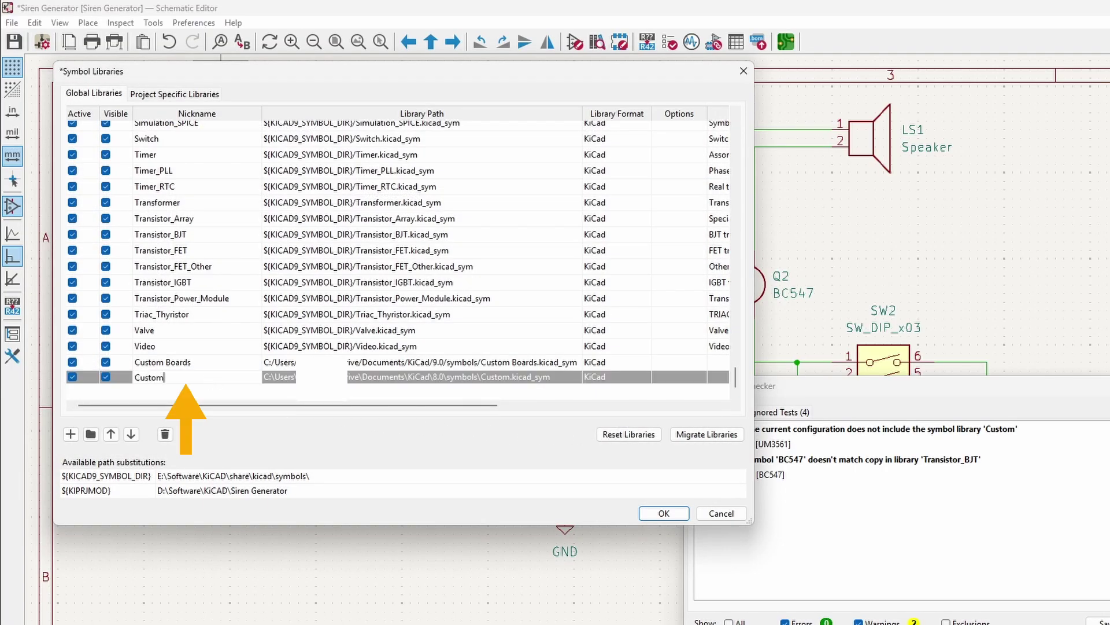
{"action": "key", "text": "Return"}
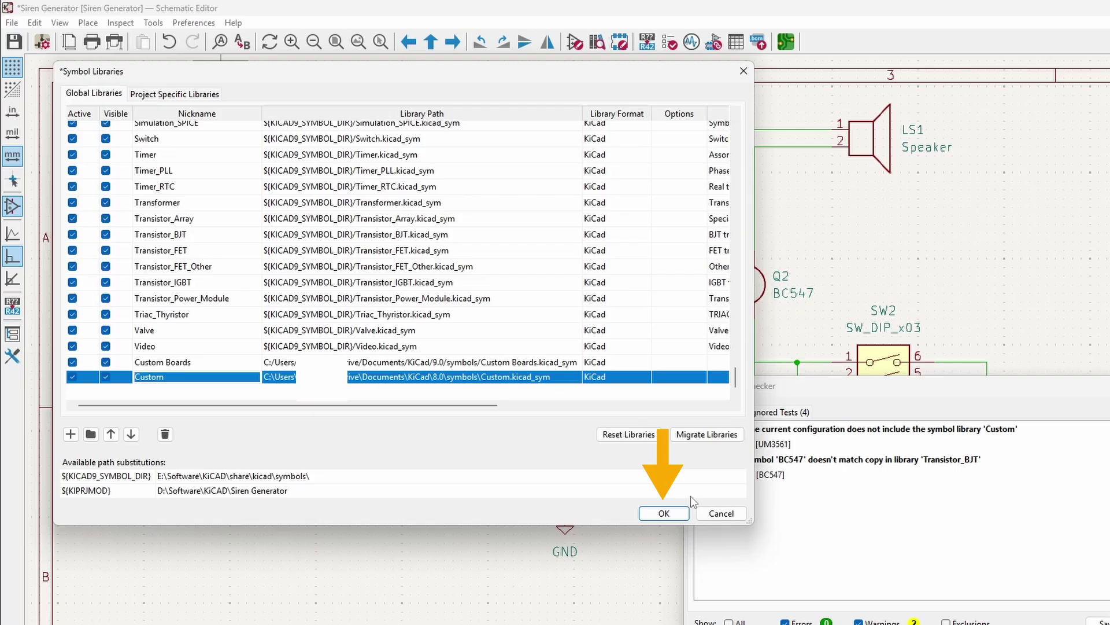
{"action": "left_click", "coordinate": [648, 515]}
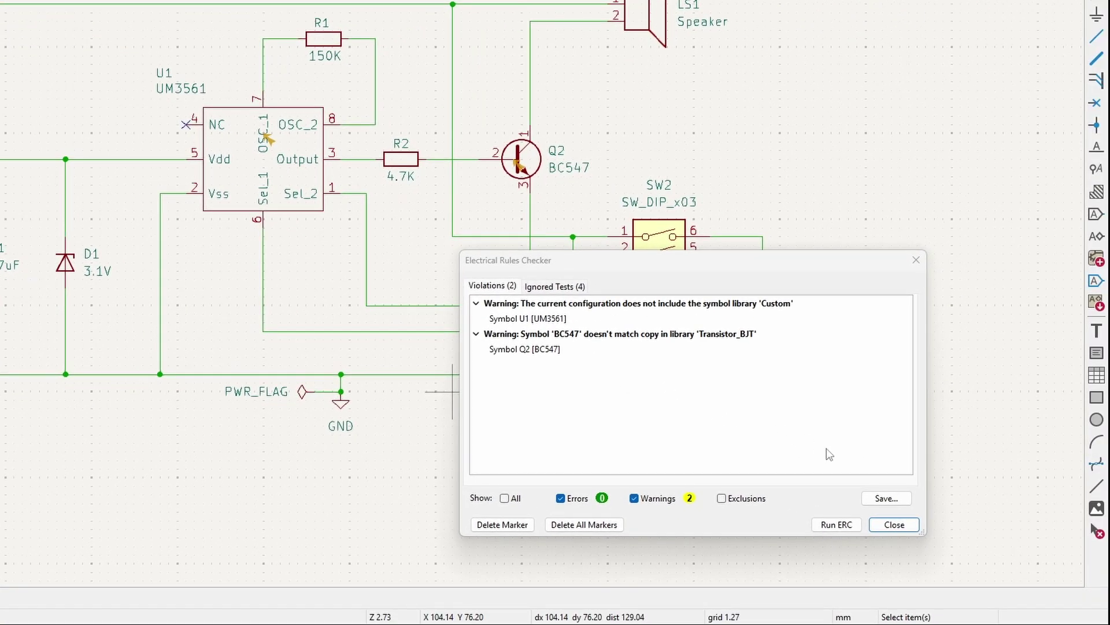
- Rerun ERC, then replace the mismatched Q2 with a fresh BC547 at the R2 wire ends
{"action": "left_click", "coordinate": [834, 525]}
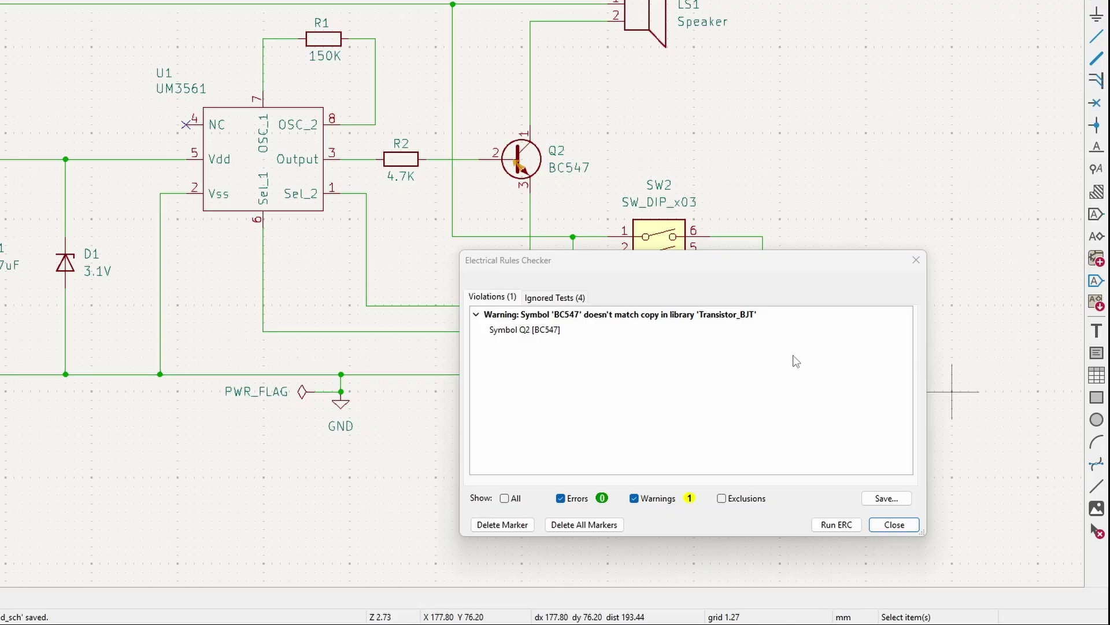
{"action": "left_click", "coordinate": [520, 158]}
{"action": "key", "text": "Delete"}
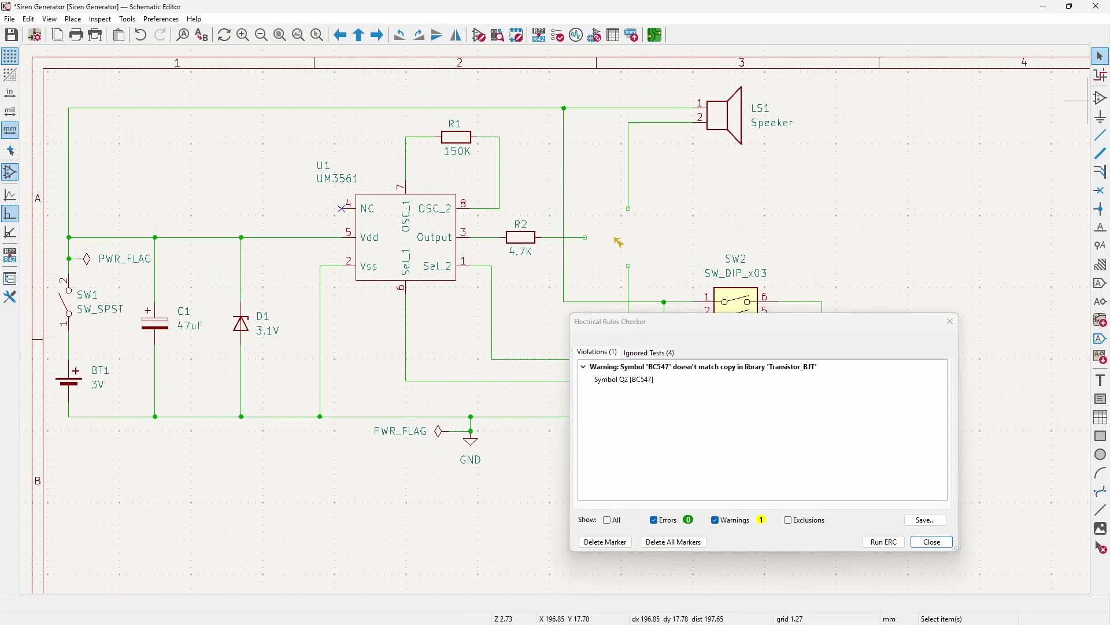
{"action": "left_click", "coordinate": [1100, 98]}
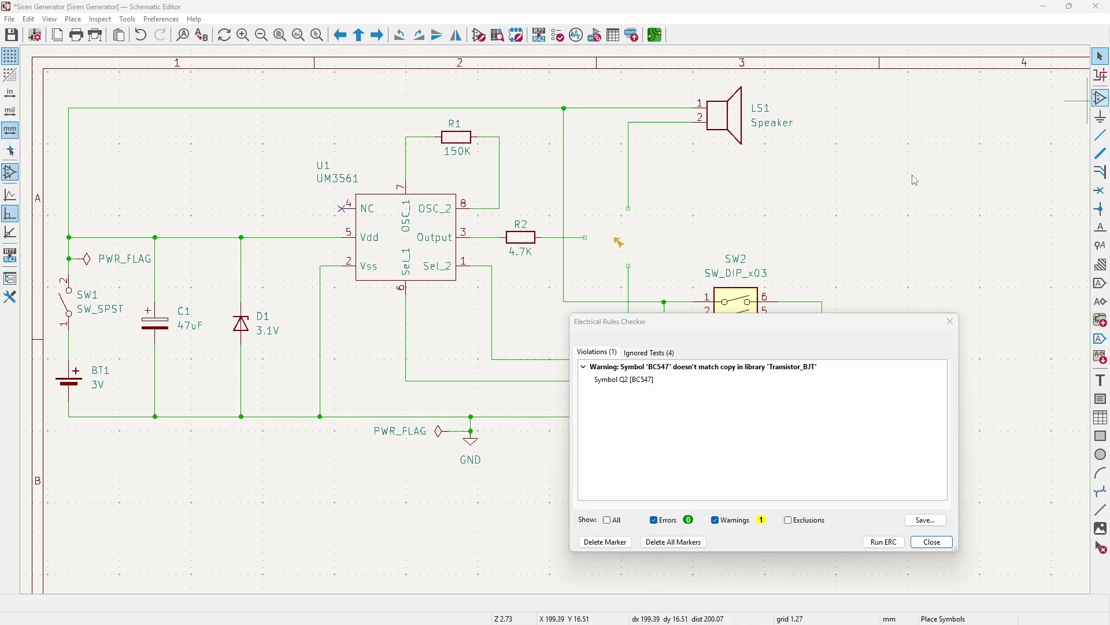
{"action": "left_click", "coordinate": [404, 379]}
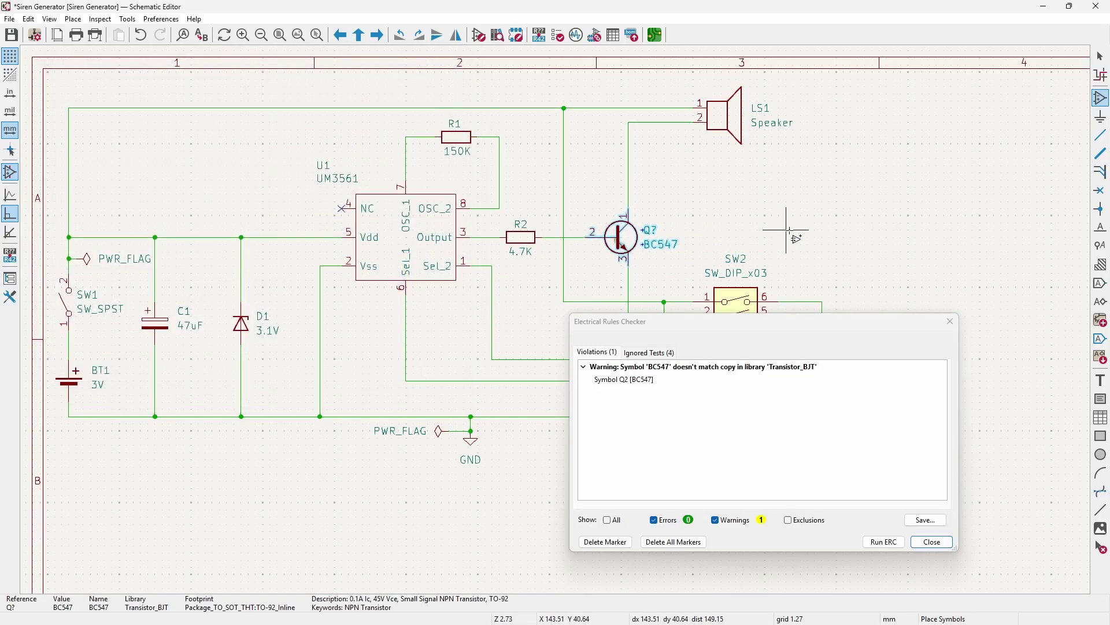
{"action": "left_click", "coordinate": [621, 245]}
{"action": "key", "text": "Escape"}
- Annotate the schematic so the new BC547 gets its reference number
{"action": "left_click", "coordinate": [539, 35]}
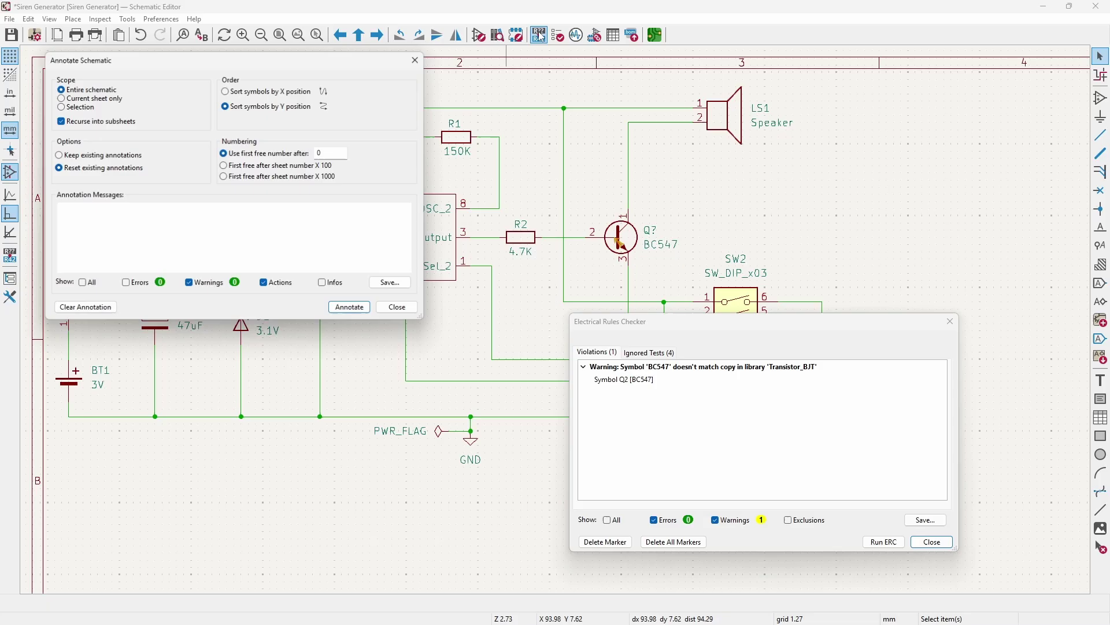
{"action": "left_click", "coordinate": [351, 308]}
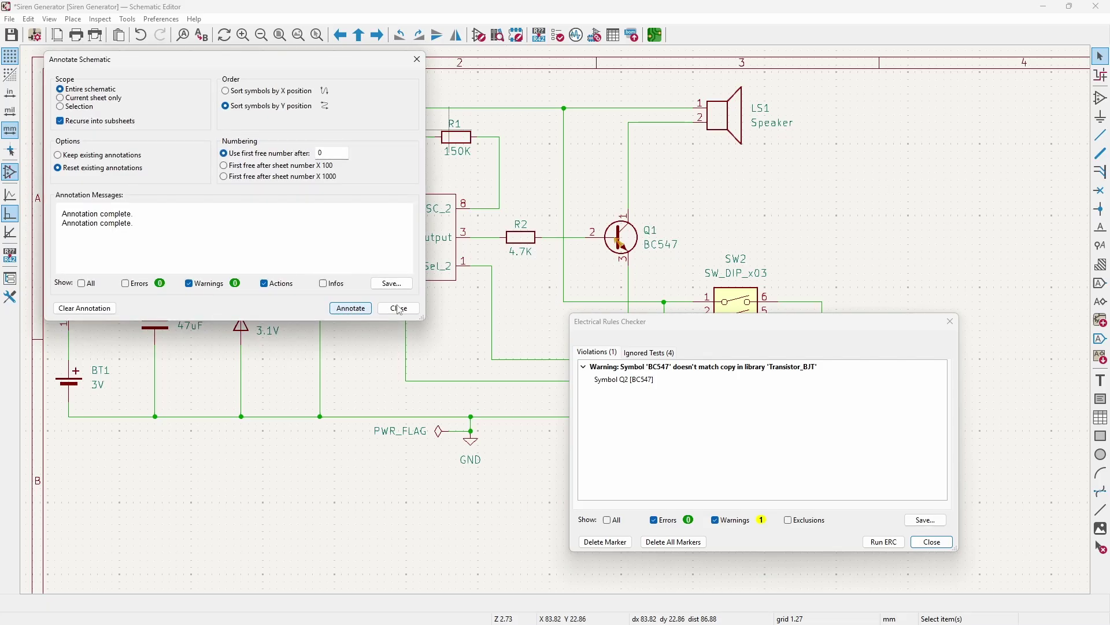
{"action": "left_click", "coordinate": [399, 308]}
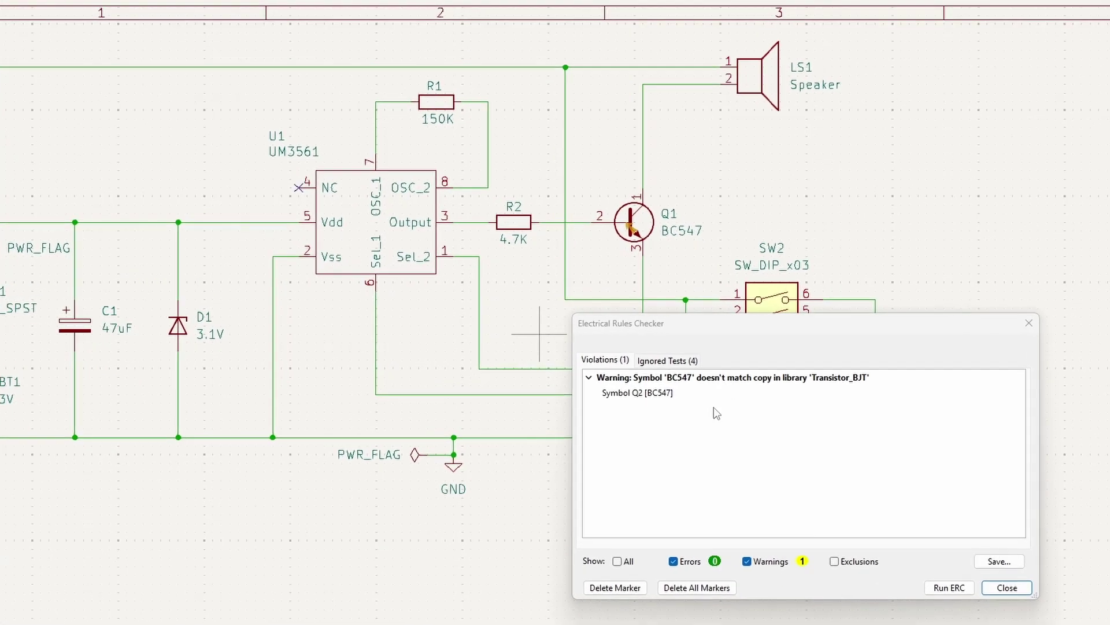
- Annotate all symbols in the 12V Power schematic and rerun the electrical rules check
{"action": "left_click", "coordinate": [934, 586]}
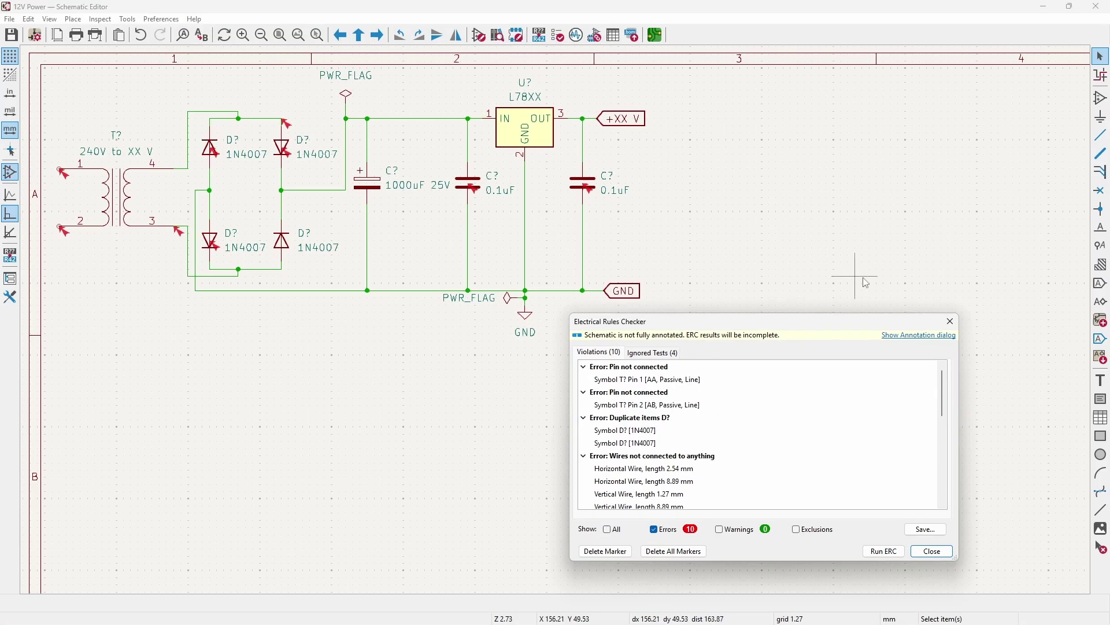
{"action": "left_click", "coordinate": [919, 335]}
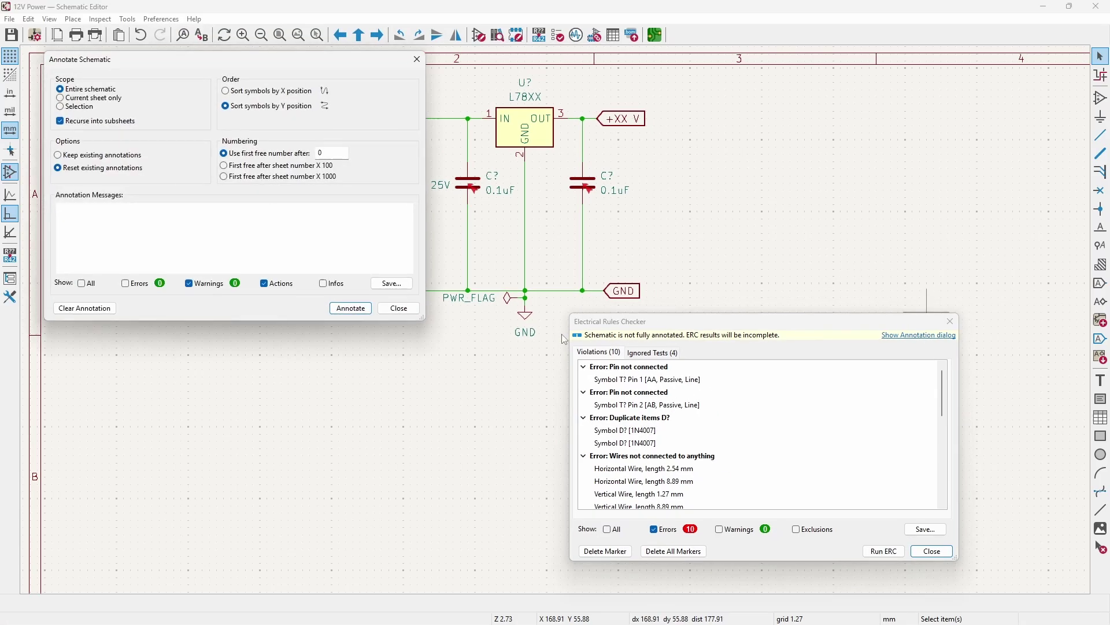
{"action": "left_click", "coordinate": [351, 308]}
{"action": "left_click", "coordinate": [399, 308]}
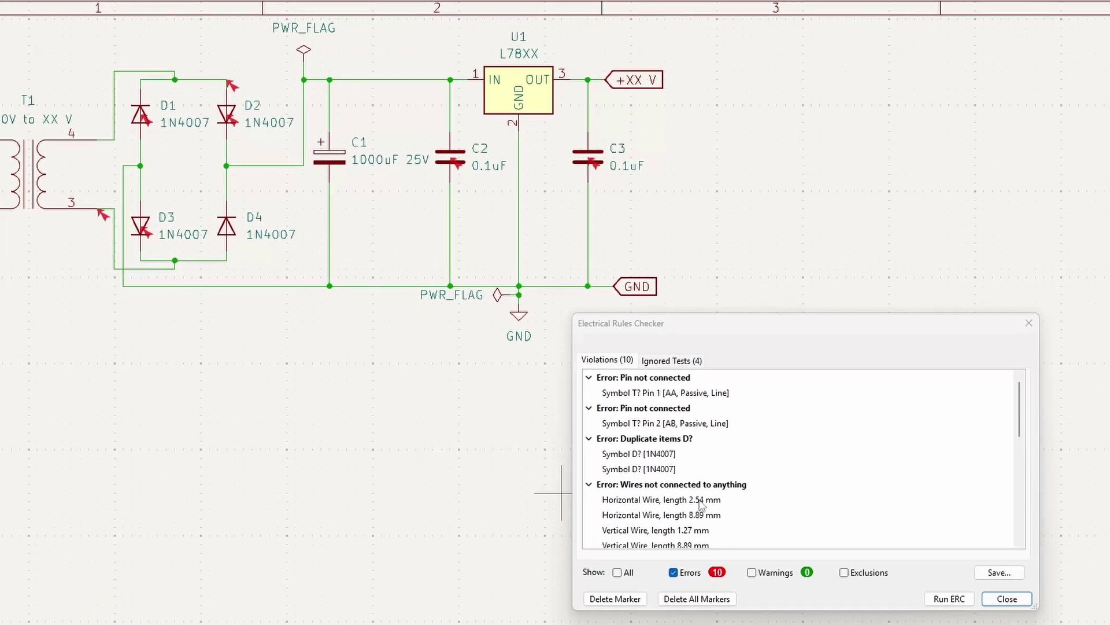
{"action": "left_click", "coordinate": [952, 599]}
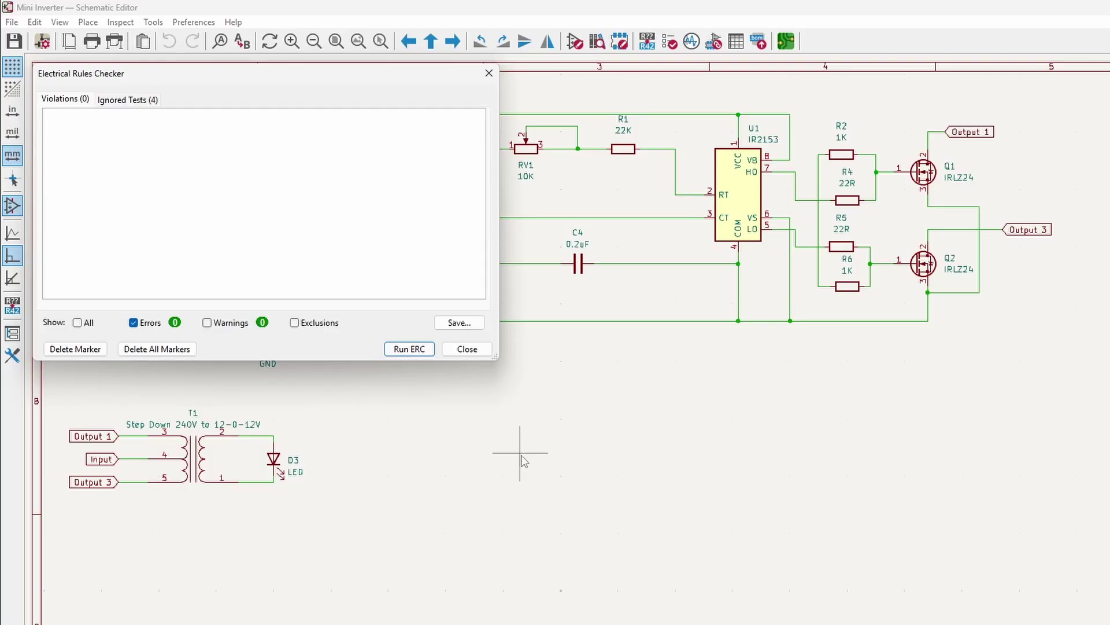
- Review the Ignored Tests list and close the Electrical Rules Checker
{"action": "left_click", "coordinate": [128, 100]}
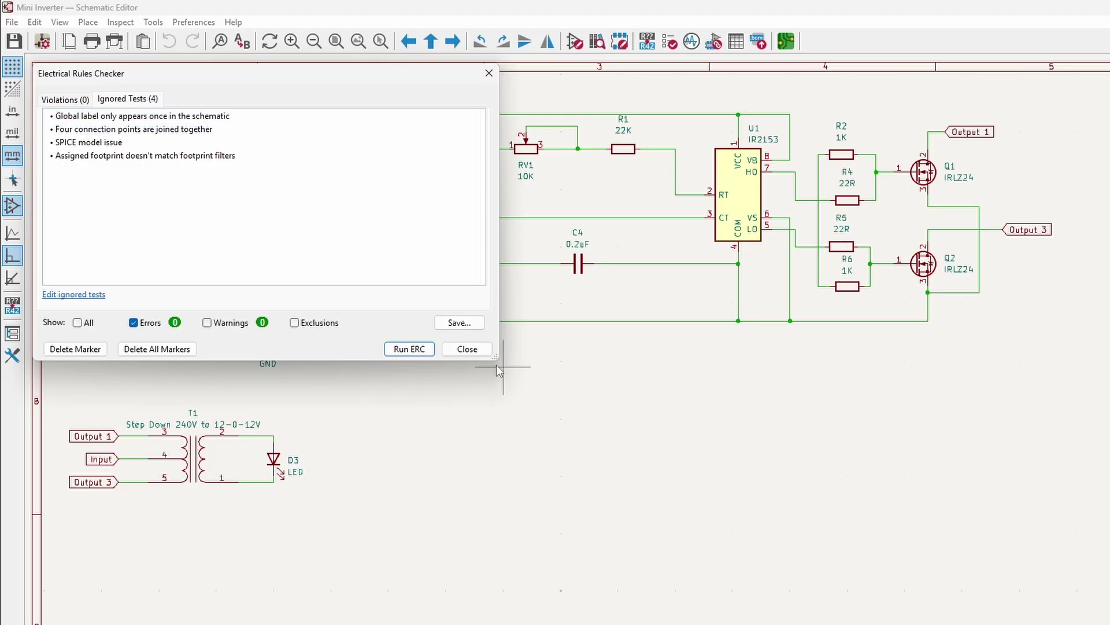
{"action": "left_click", "coordinate": [467, 348]}
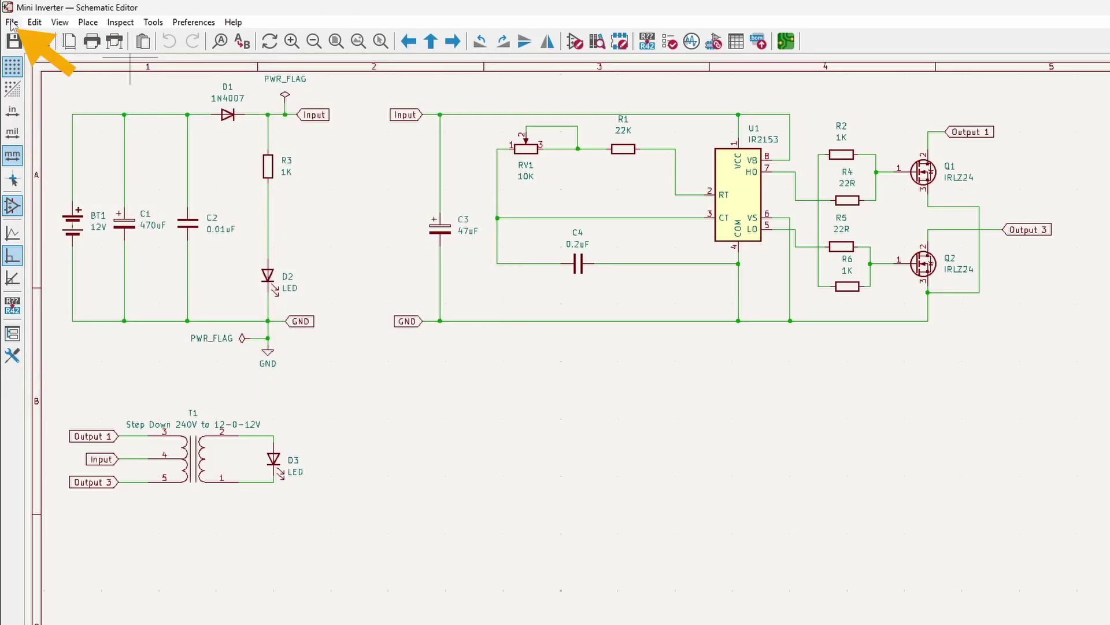
- In Schematic Setup's Violation Severity, set 'Global label only appears once' to Warning and apply
{"action": "left_click", "coordinate": [13, 22]}
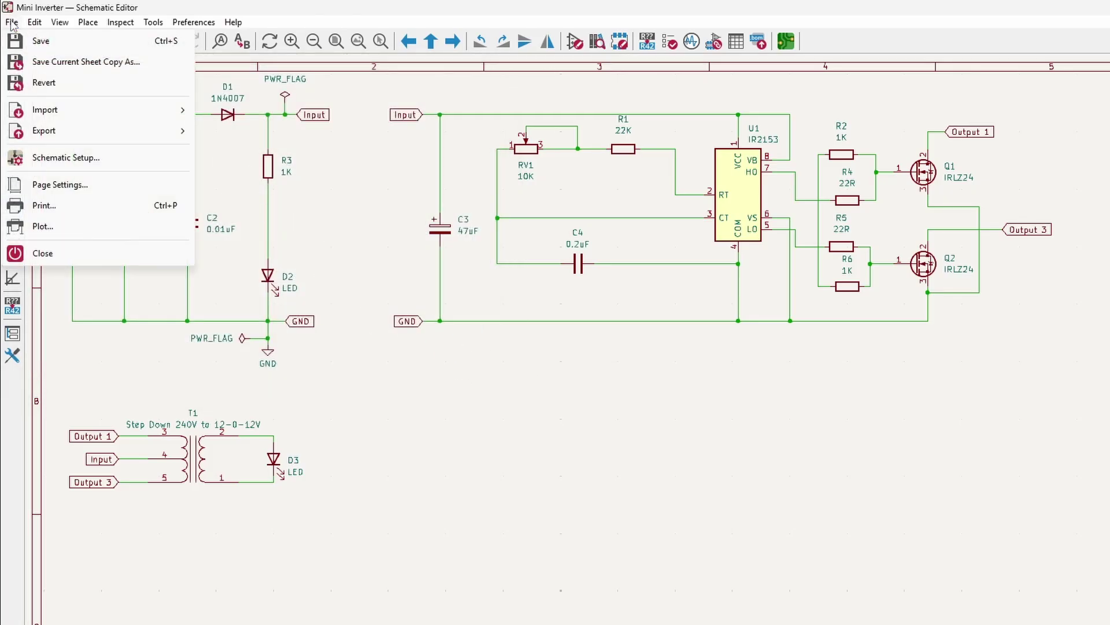
{"action": "left_click", "coordinate": [82, 160]}
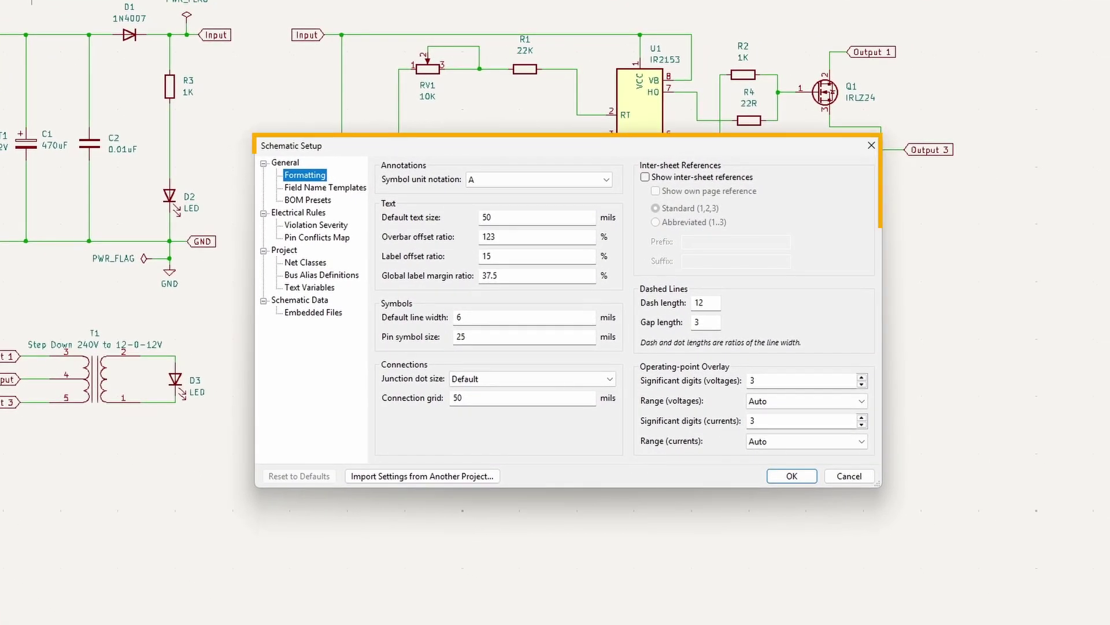
{"action": "left_click", "coordinate": [303, 218]}
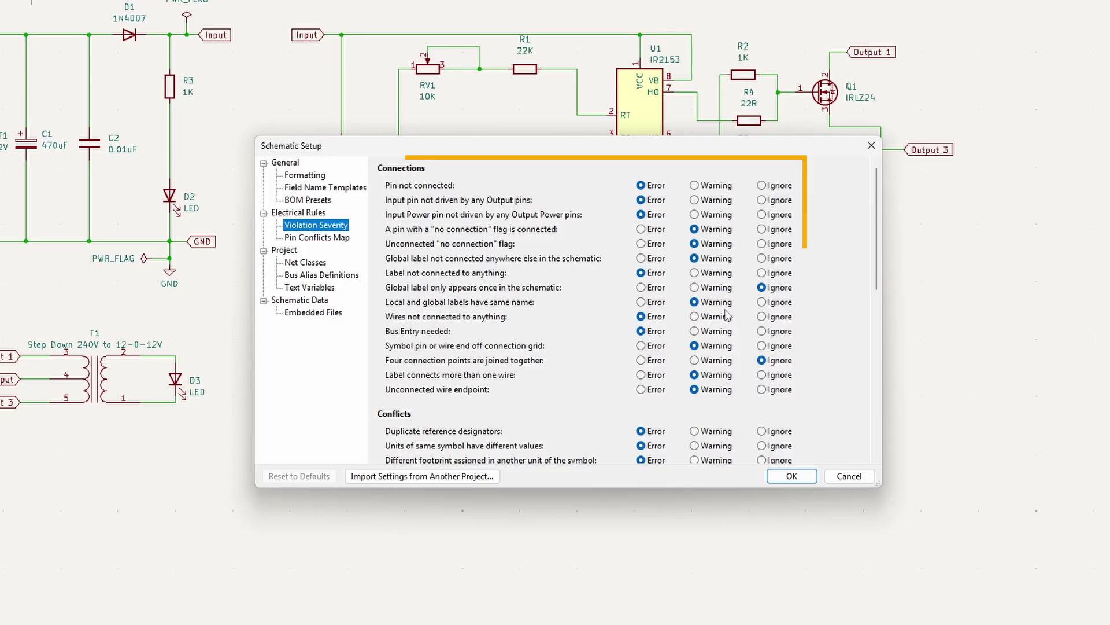
{"action": "scroll", "coordinate": [876, 293], "scroll_direction": "down", "scroll_amount": 1}
{"action": "left_click_drag", "start_coordinate": [877, 294], "coordinate": [864, 460]}
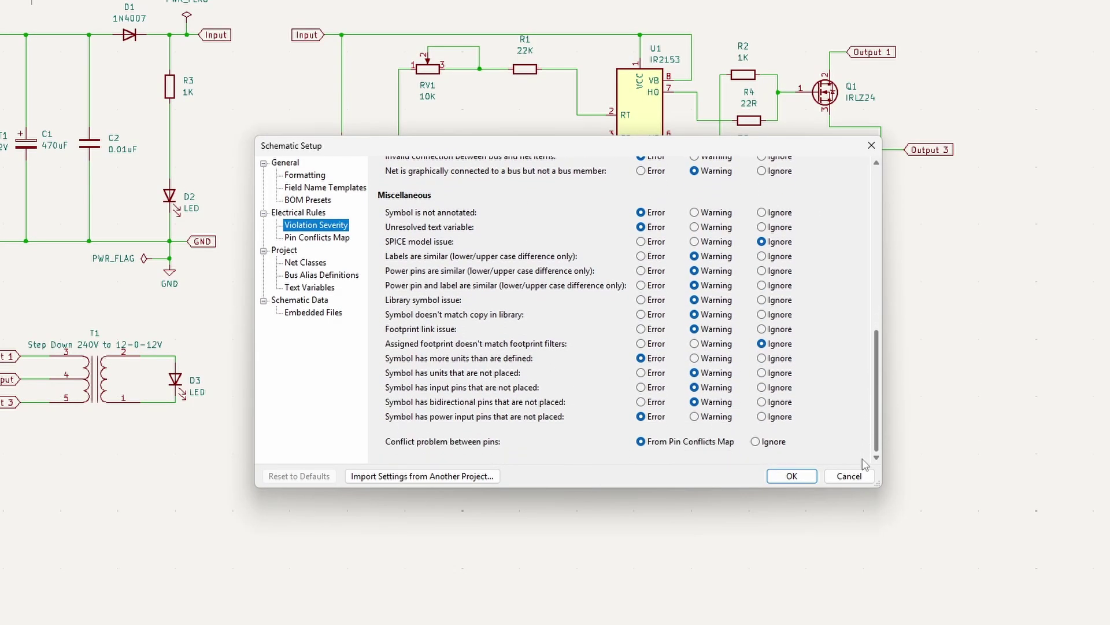
{"action": "left_click_drag", "start_coordinate": [862, 458], "coordinate": [881, 267]}
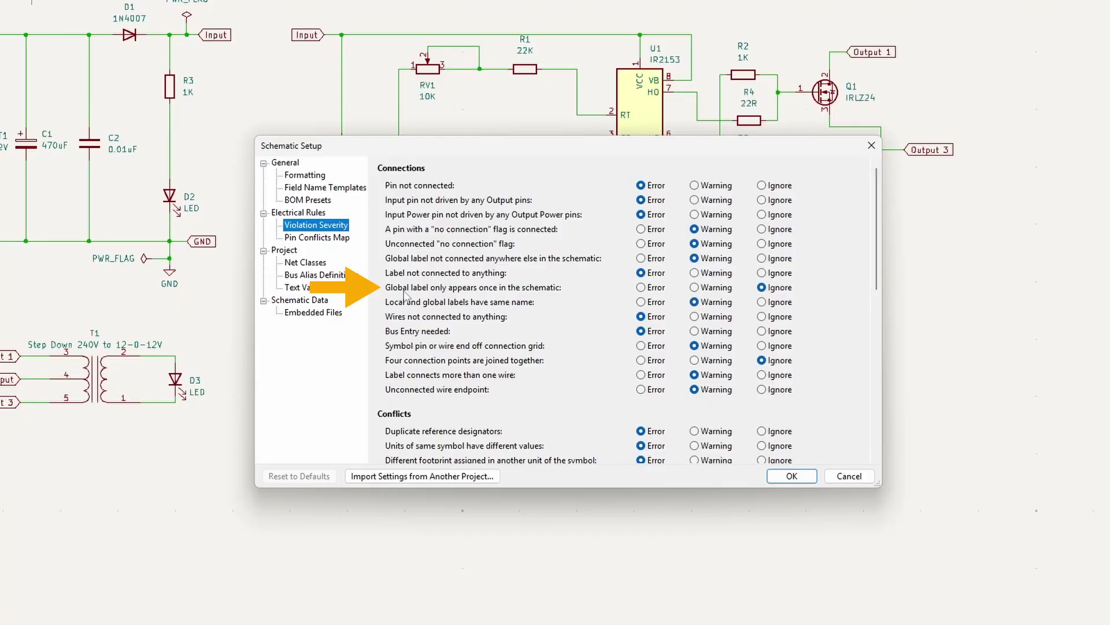
{"action": "left_click", "coordinate": [695, 287]}
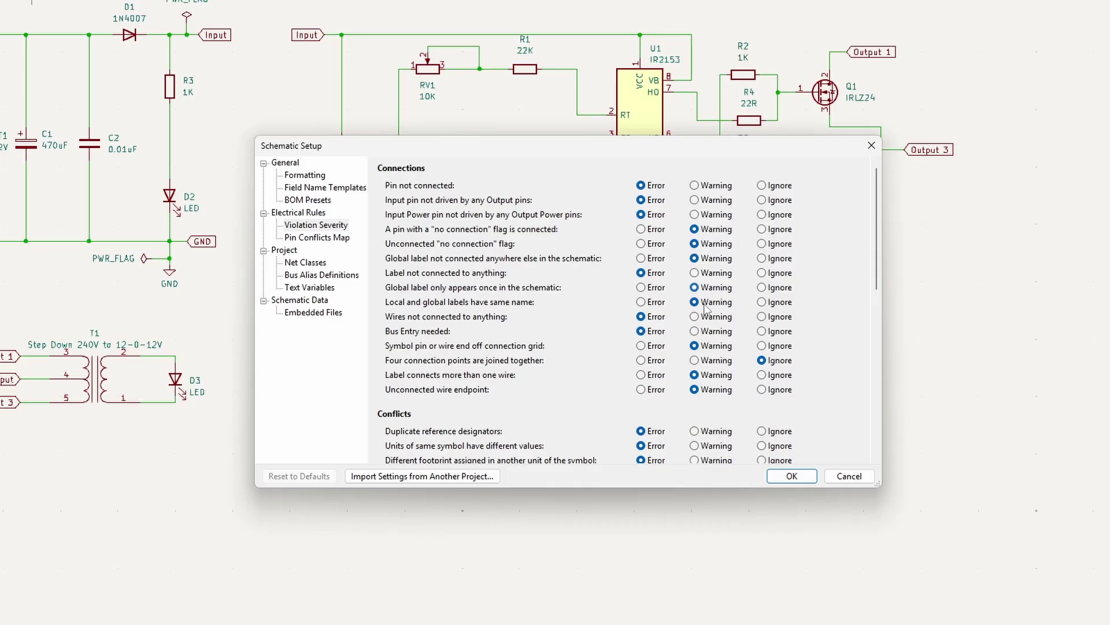
{"action": "left_click", "coordinate": [791, 476]}
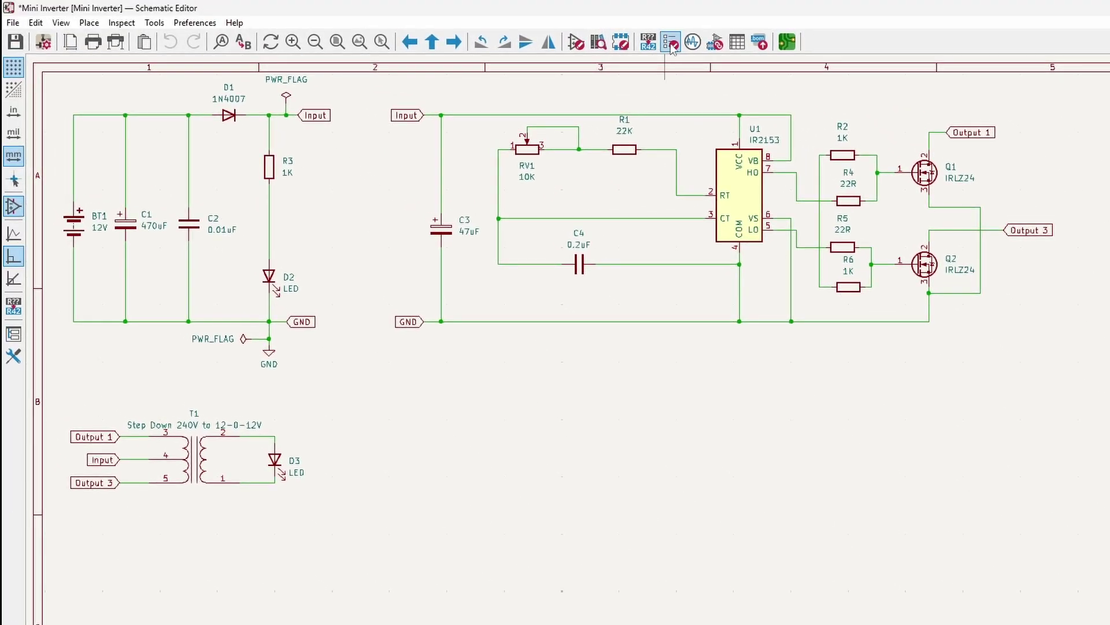
- Rerun the electrical rules check so only three tests remain ignored
{"action": "left_click", "coordinate": [670, 42]}
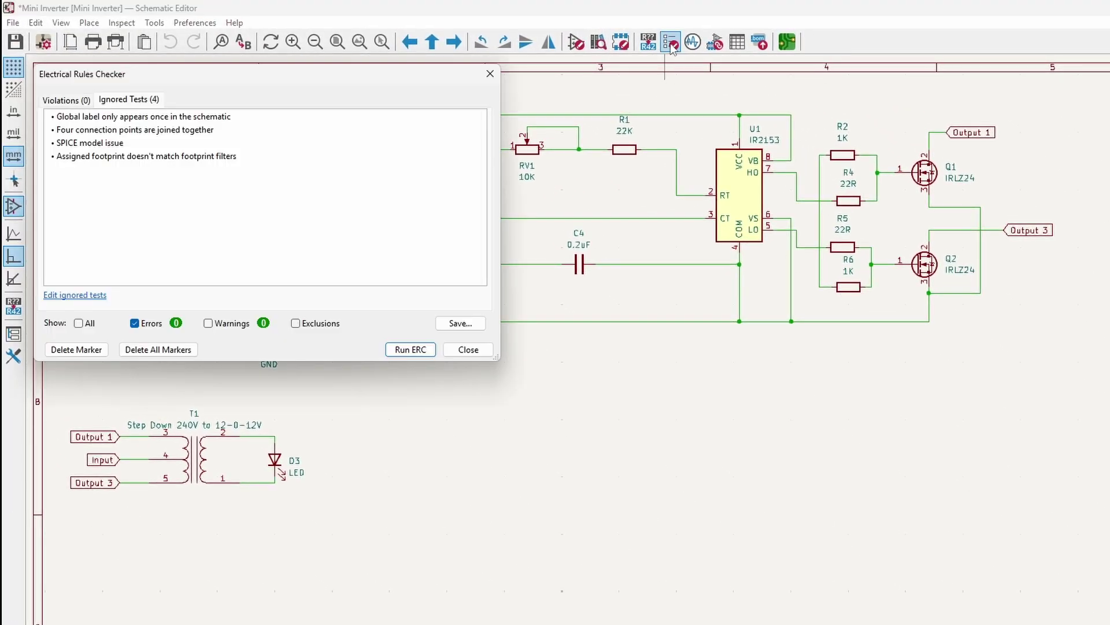
{"action": "left_click", "coordinate": [397, 350]}
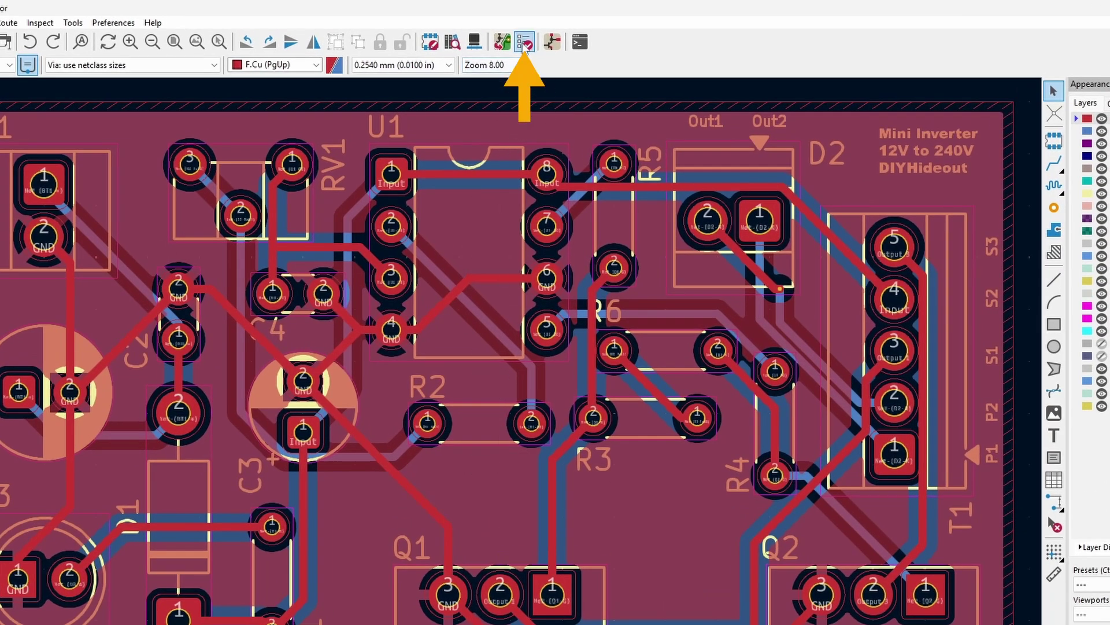
- Run the design rules check, show Errors and locate the flagged D2-A via
{"action": "left_click", "coordinate": [522, 43]}
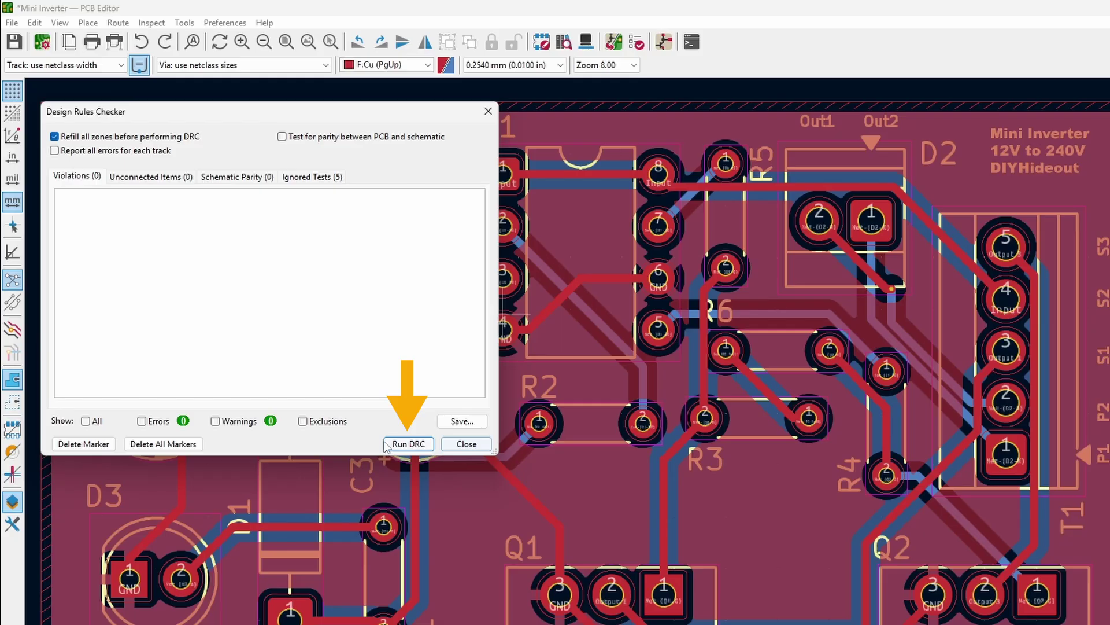
{"action": "left_click", "coordinate": [401, 443]}
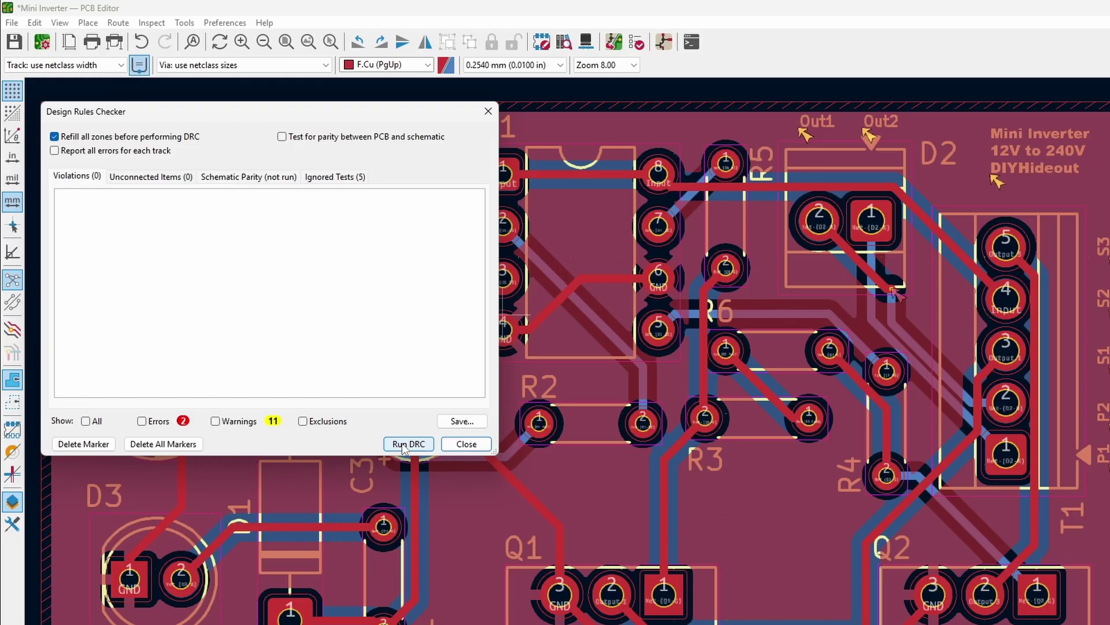
{"action": "left_click", "coordinate": [142, 422]}
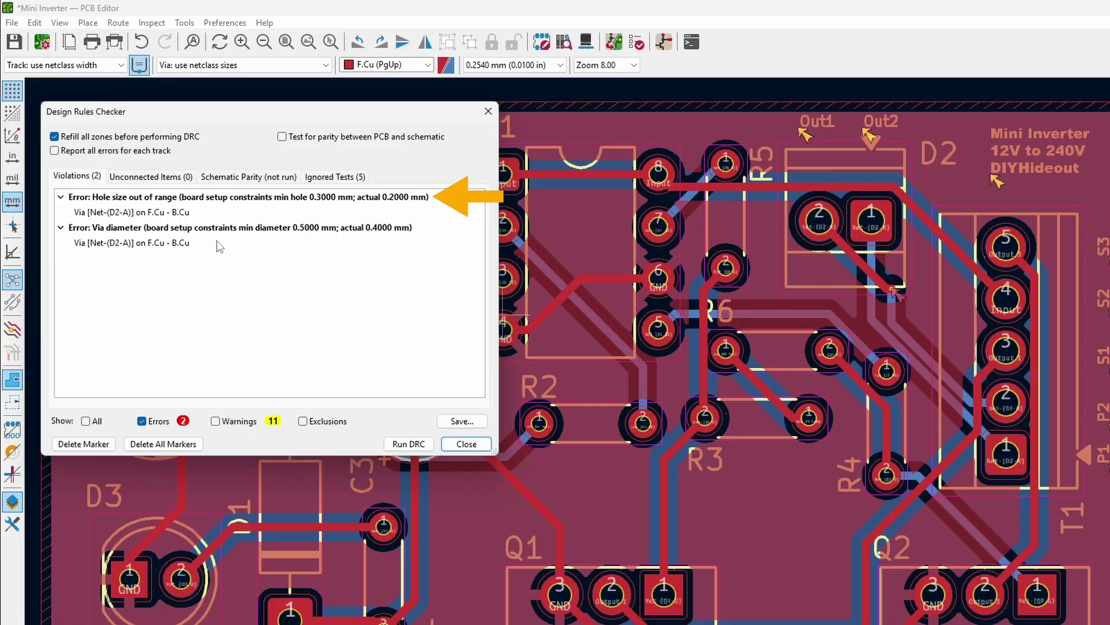
{"action": "left_click", "coordinate": [162, 240]}
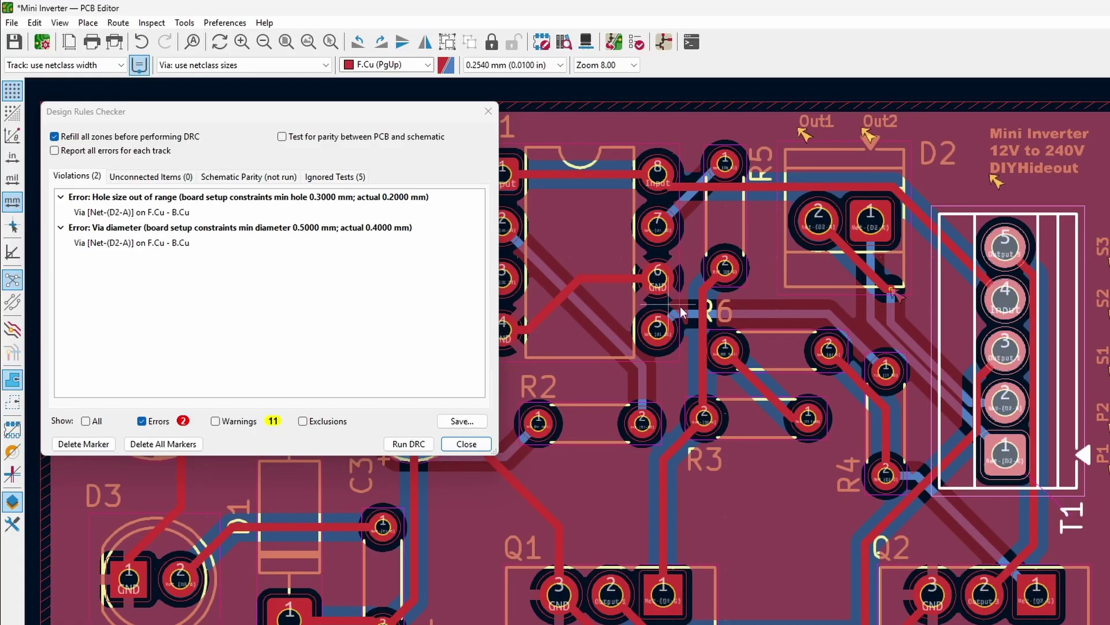
- Set the flagged via to 0.5 mm diameter with a 0.3 mm hole
{"action": "double_click", "coordinate": [880, 299]}
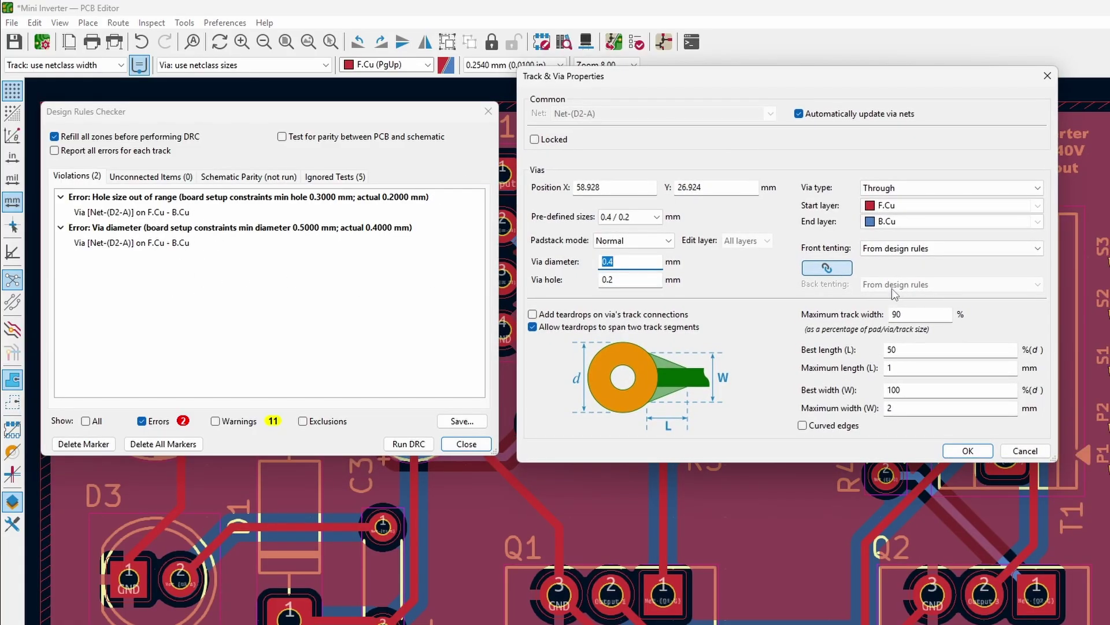
{"action": "left_click", "coordinate": [627, 261]}
{"action": "key", "text": "BackSpace"}
{"action": "type", "text": "5"}
{"action": "left_click", "coordinate": [623, 280]}
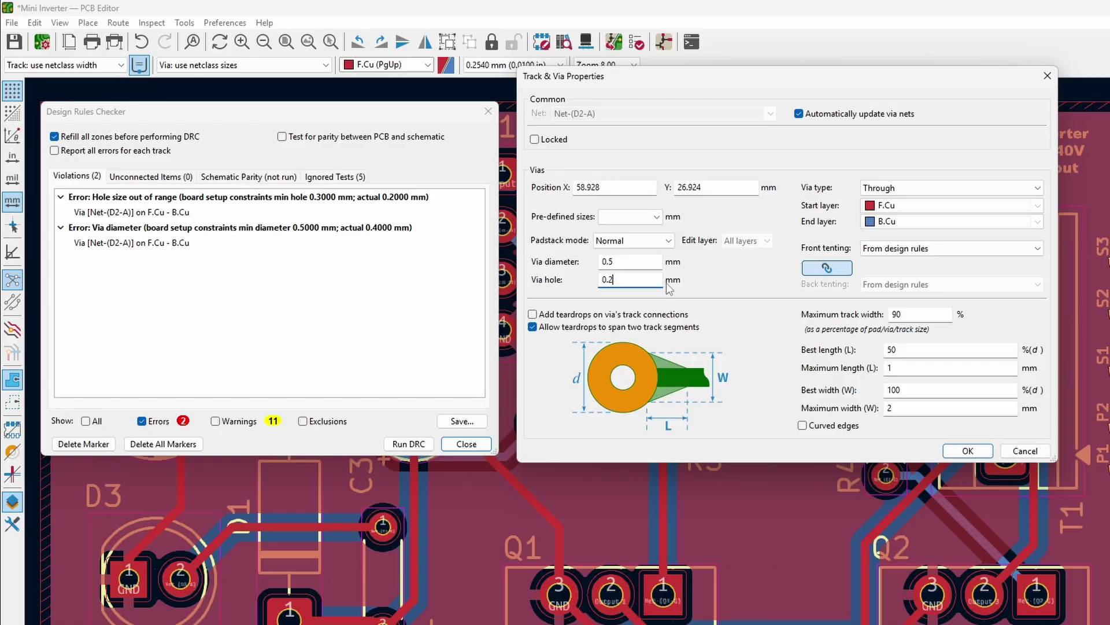
{"action": "type", "text": "3"}
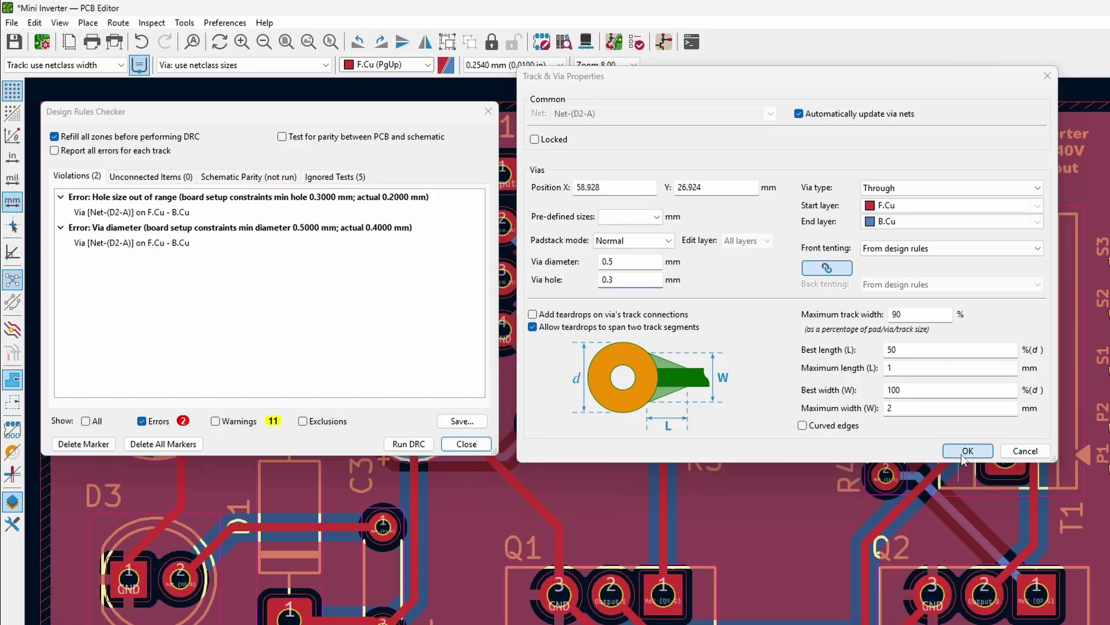
{"action": "left_click", "coordinate": [961, 454]}
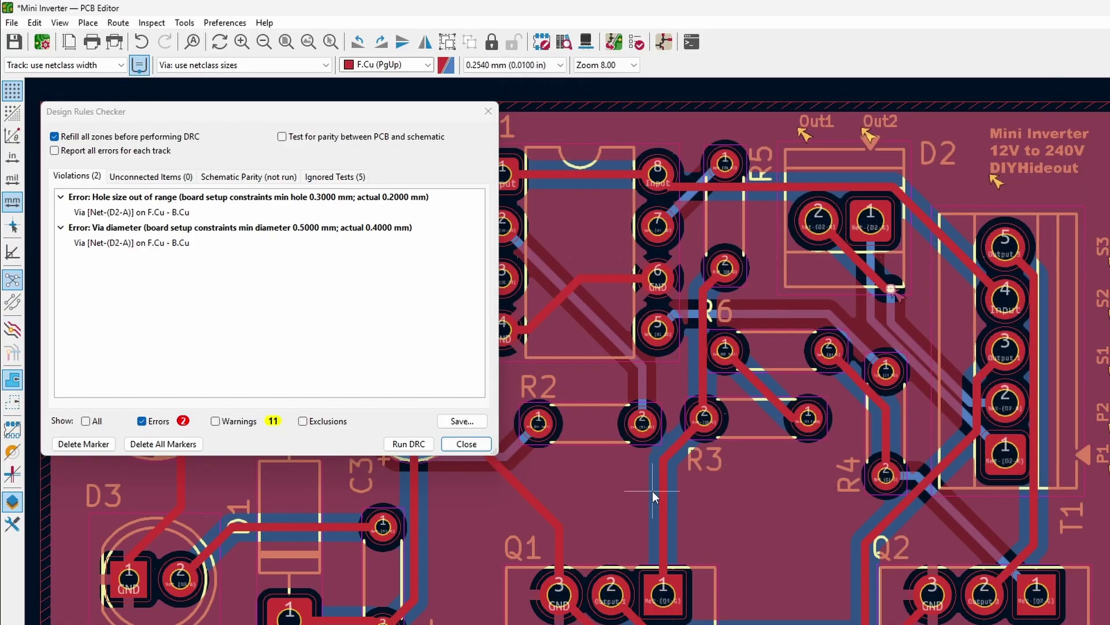
- Rerun DRC and show the 11 silkscreen text height warnings
{"action": "left_click", "coordinate": [409, 444]}
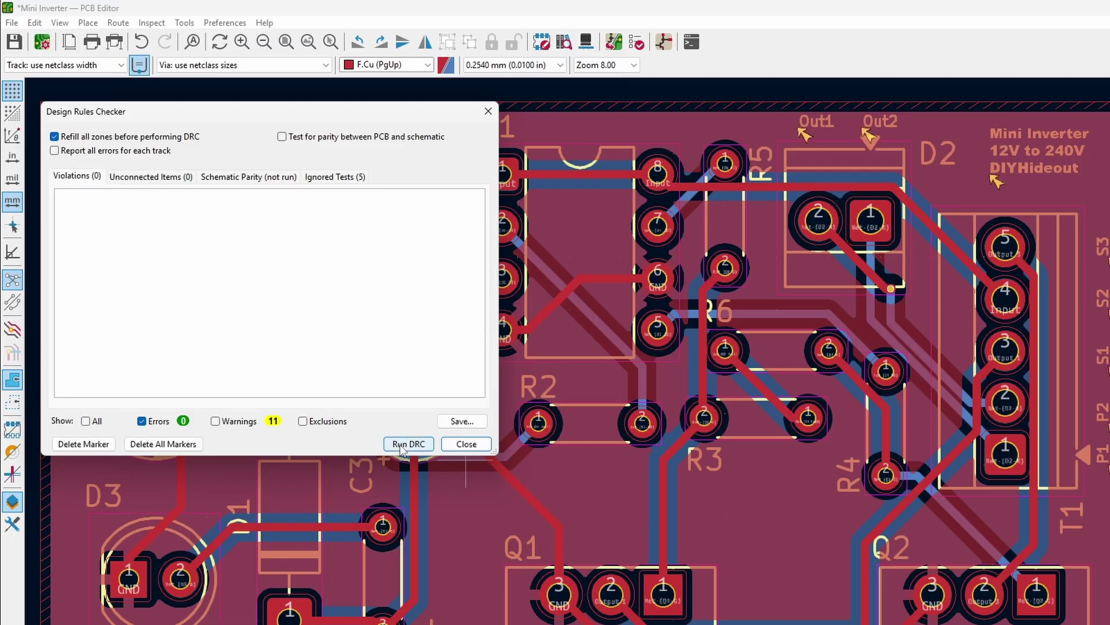
{"action": "left_click", "coordinate": [215, 421]}
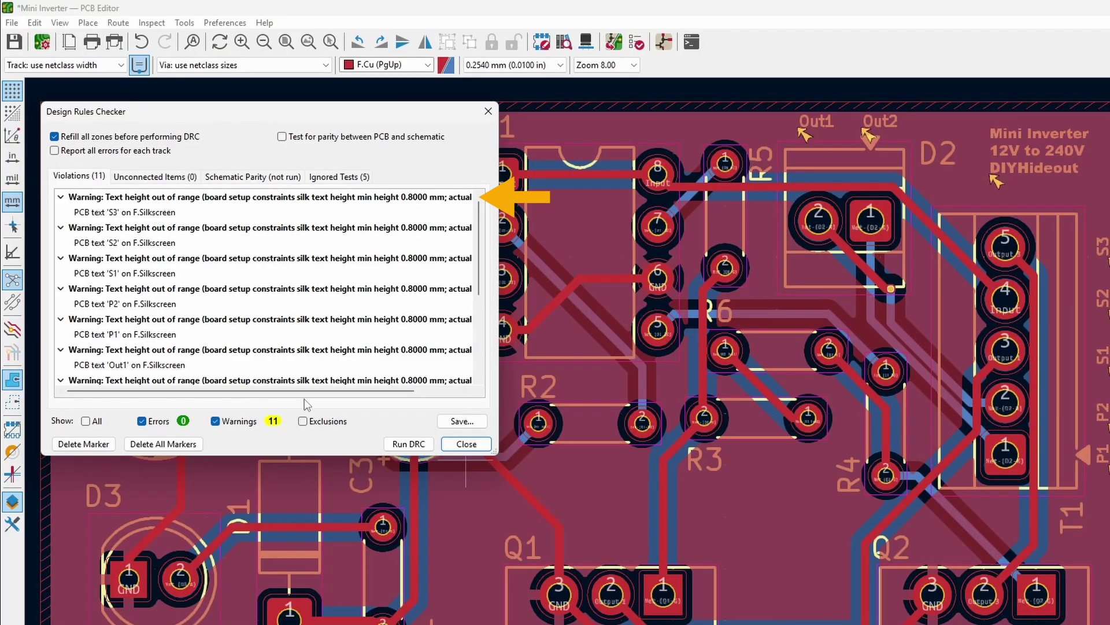
{"action": "left_click_drag", "start_coordinate": [305, 391], "coordinate": [370, 391]}
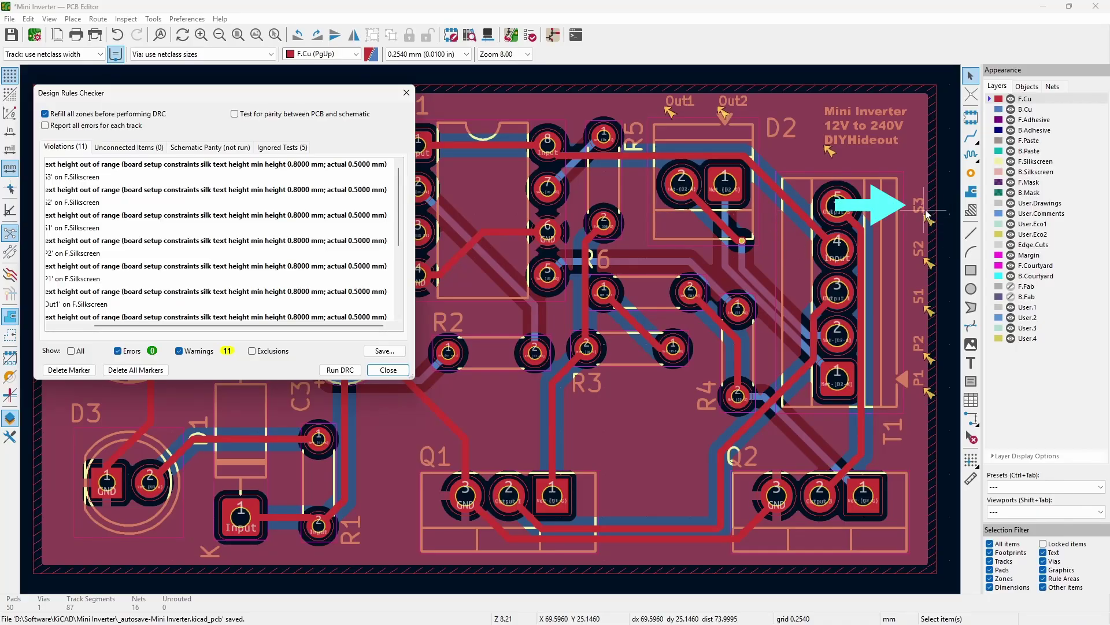
- Set the S3 silkscreen label height to 0.8 mm and rerun the design rules check
{"action": "double_click", "coordinate": [923, 211]}
{"action": "left_click", "coordinate": [460, 332]}
{"action": "type", "text": "0.8"}
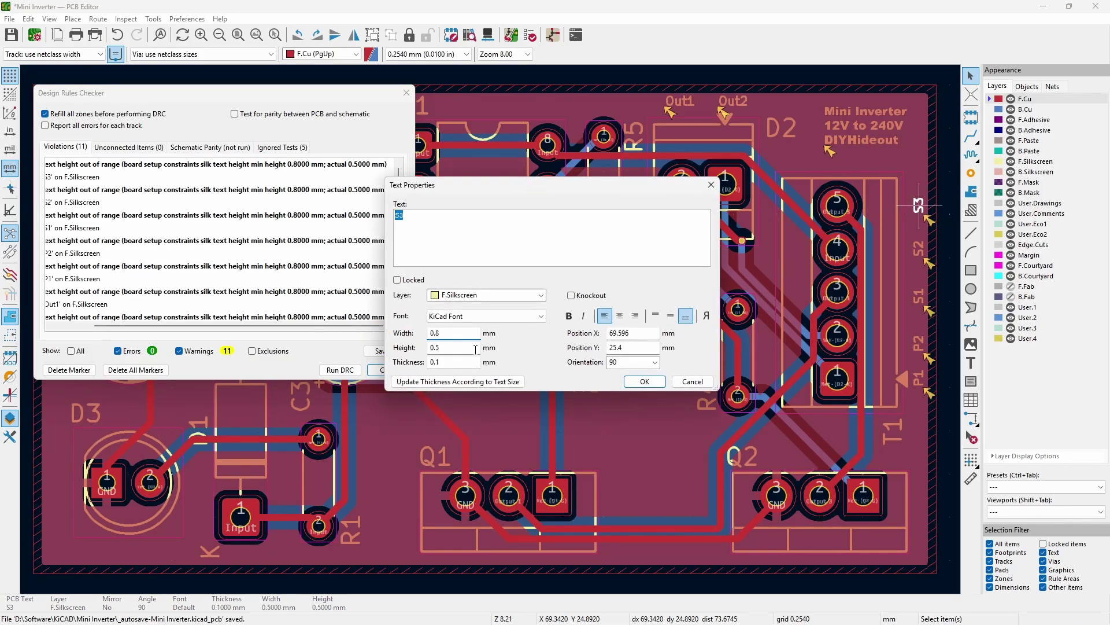
{"action": "left_click", "coordinate": [473, 349]}
{"action": "type", "text": "8"}
{"action": "key", "text": "Return"}
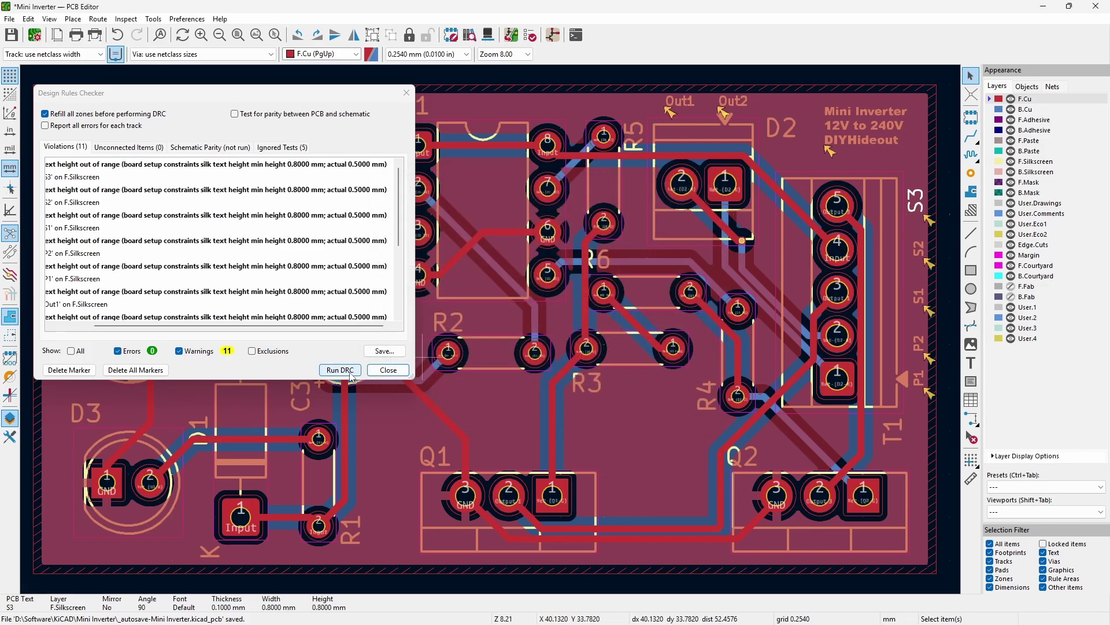
{"action": "left_click", "coordinate": [352, 375]}
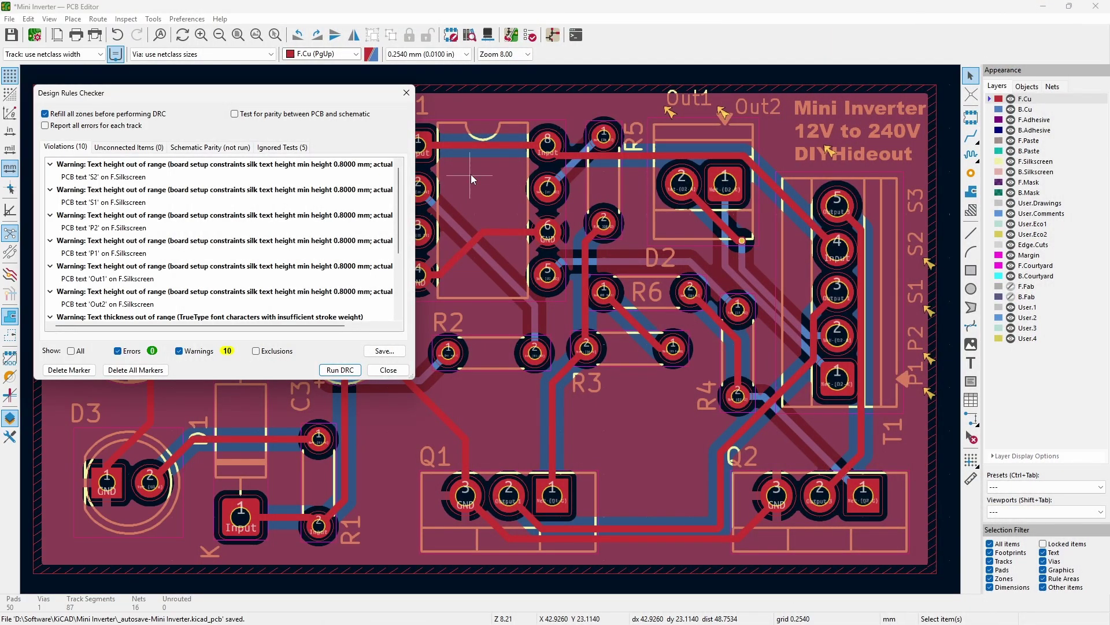
- Move the P1 silkscreen label below the T1 outline and rerun DRC to reach zero warnings
{"action": "left_click", "coordinate": [339, 370]}
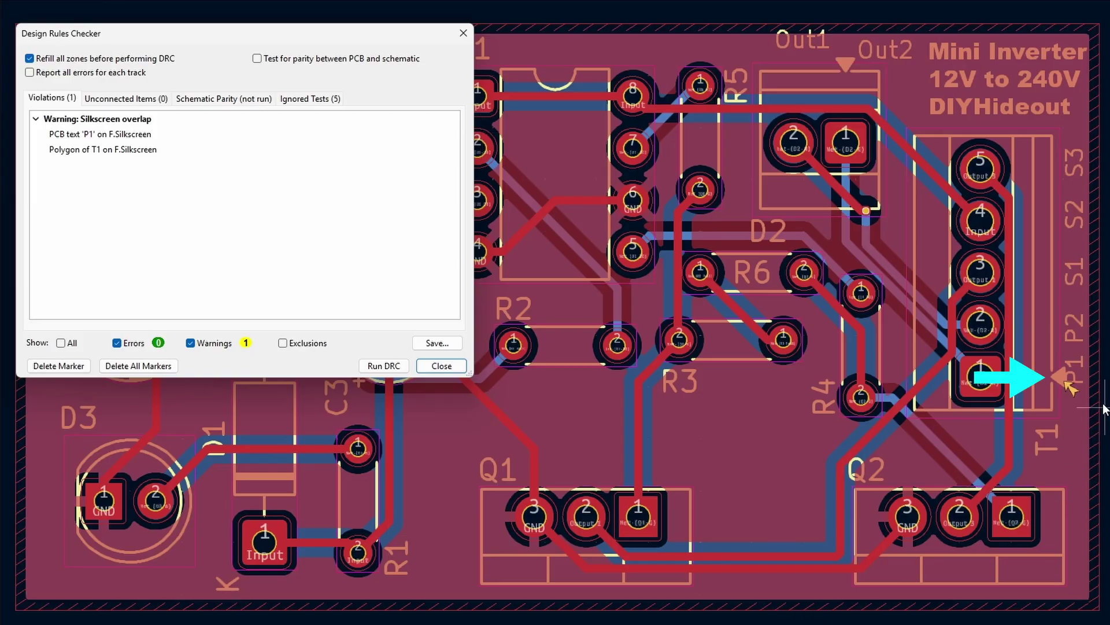
{"action": "left_click_drag", "start_coordinate": [1074, 376], "coordinate": [1077, 418]}
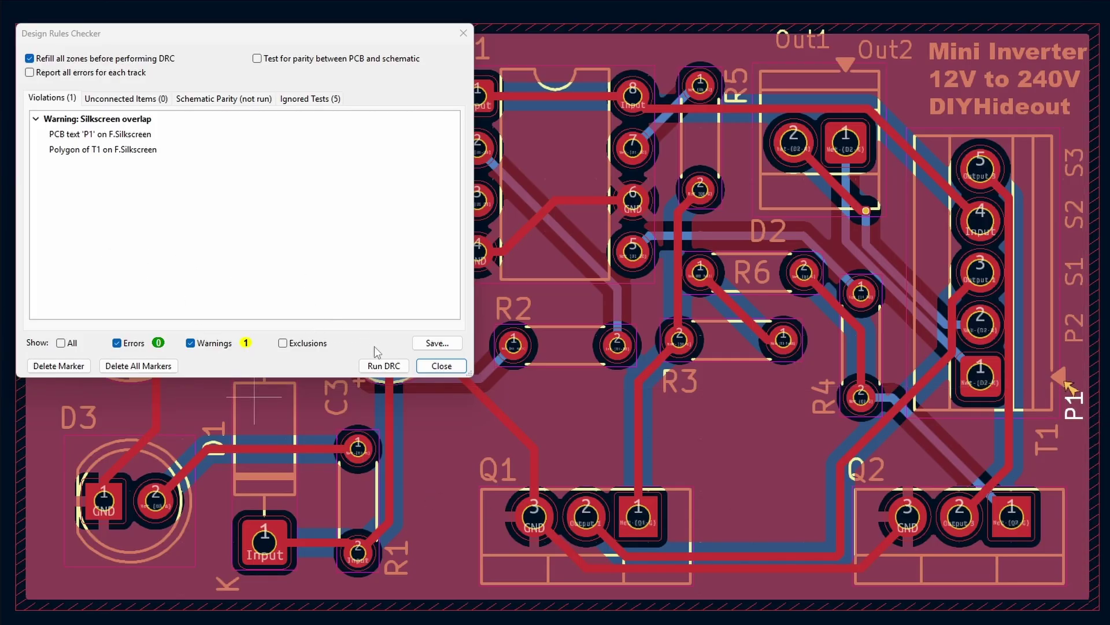
{"action": "left_click", "coordinate": [382, 365]}
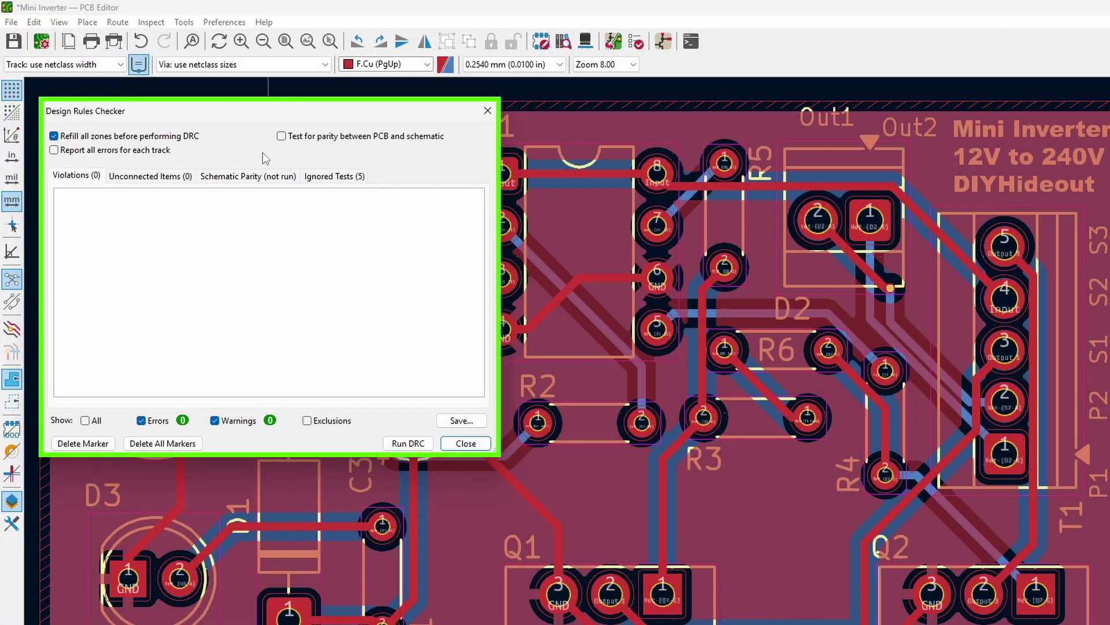
- Review the ignored tests, then reach Board Setup's Violation Severity page
{"action": "left_click", "coordinate": [331, 177]}
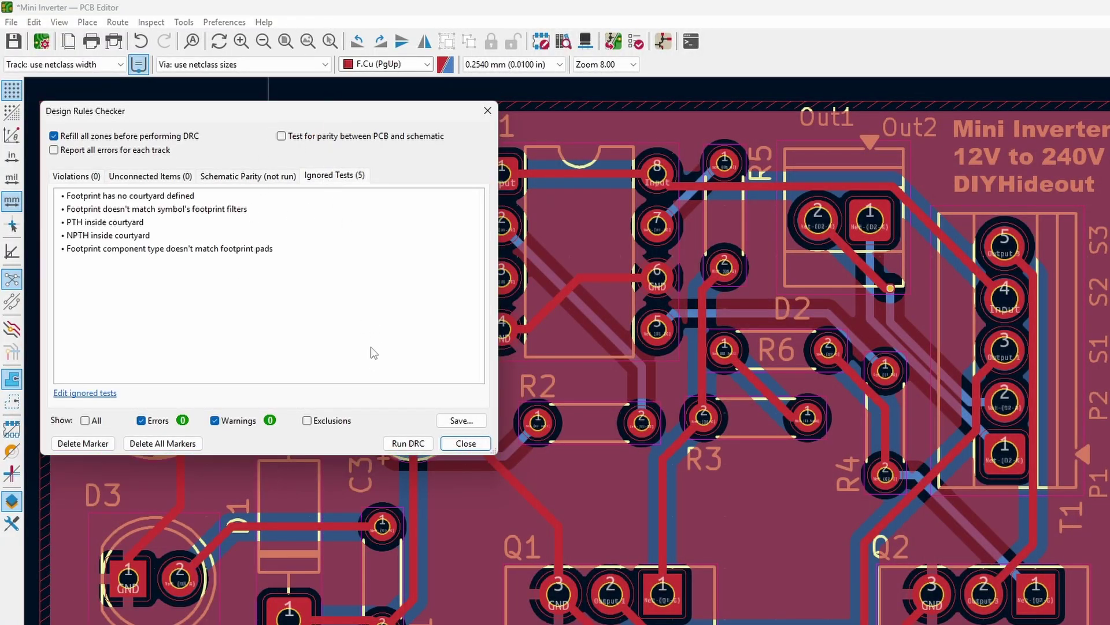
{"action": "left_click", "coordinate": [12, 21]}
{"action": "left_click", "coordinate": [76, 233]}
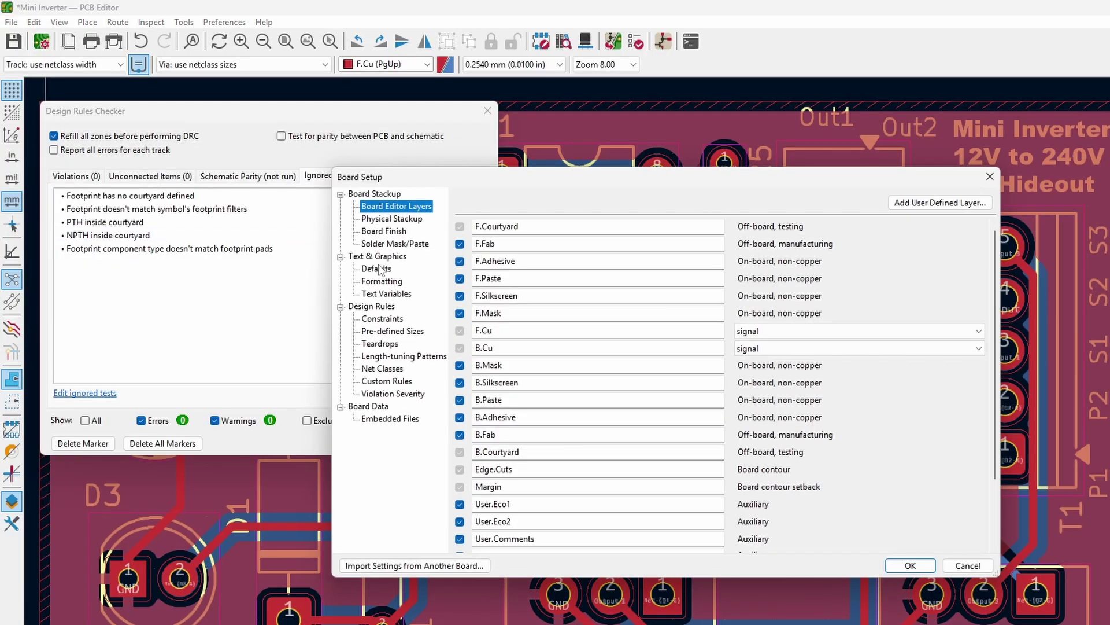
{"action": "left_click", "coordinate": [411, 395]}
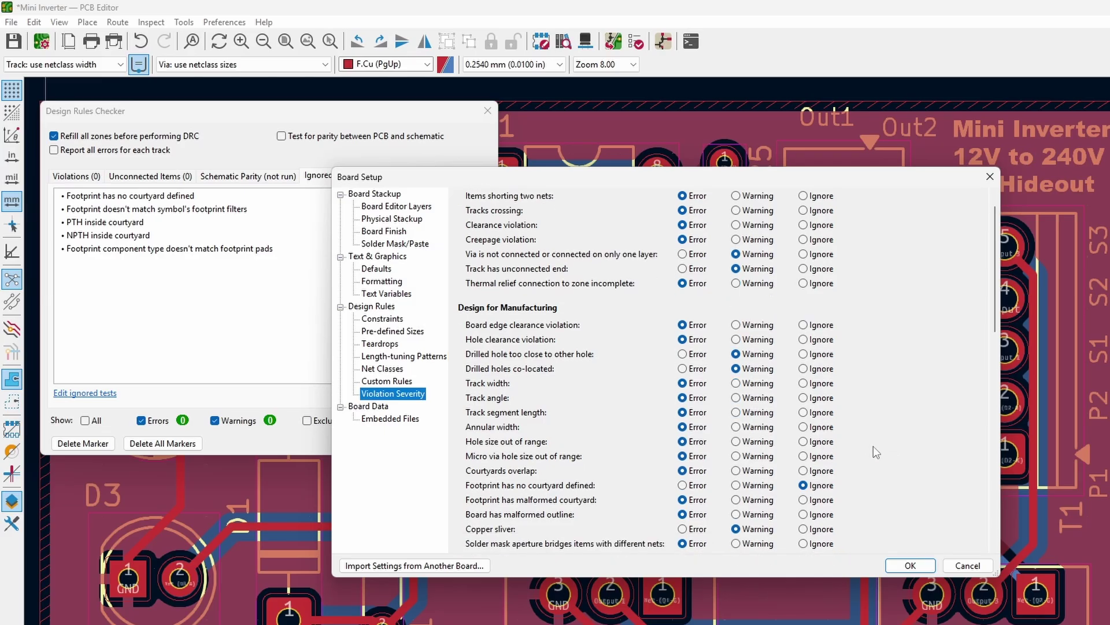
{"action": "scroll", "coordinate": [868, 444], "scroll_direction": "down", "scroll_amount": 1}
{"action": "scroll", "coordinate": [871, 451], "scroll_direction": "down", "scroll_amount": 2}
{"action": "scroll", "coordinate": [876, 461], "scroll_direction": "down", "scroll_amount": 2}
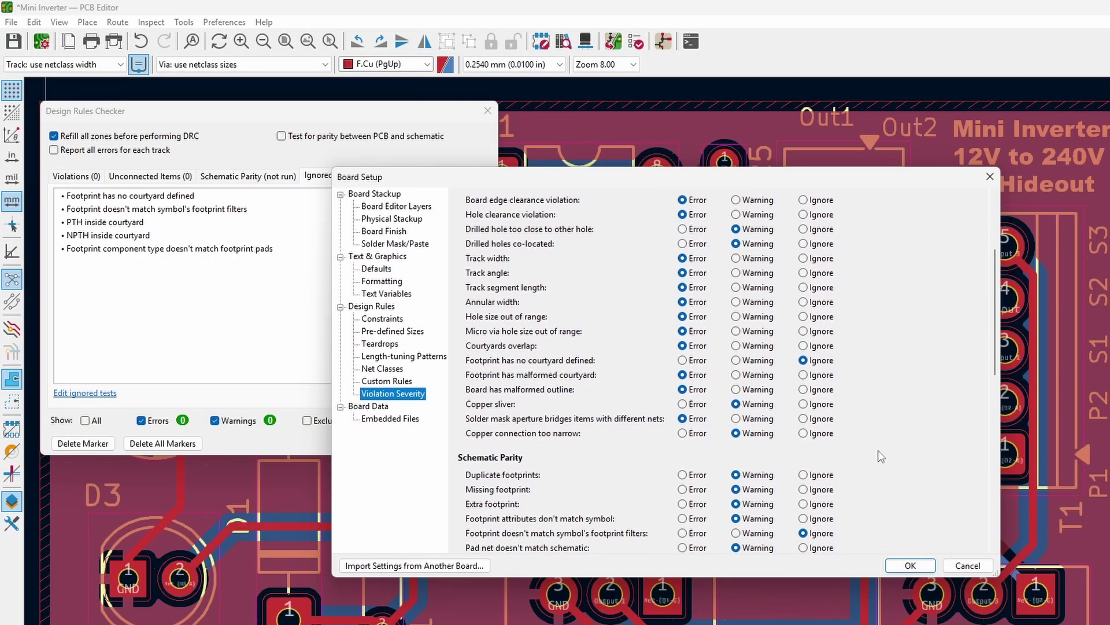
- Set 'Footprint has no courtyard defined' to Warning, apply, and rerun DRC
{"action": "left_click", "coordinate": [736, 360]}
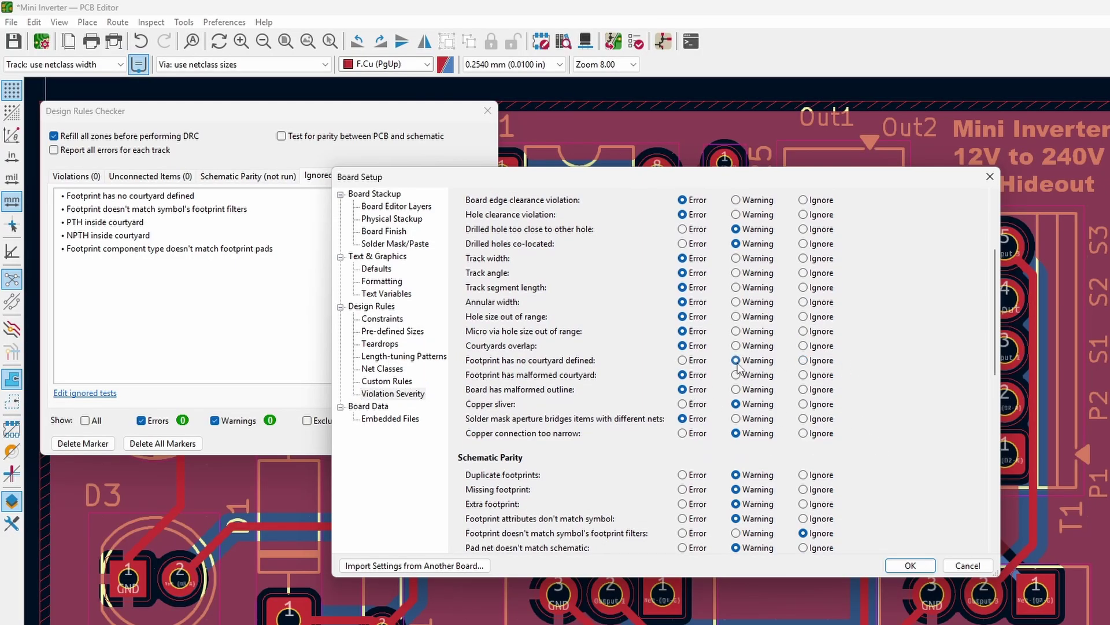
{"action": "left_click", "coordinate": [911, 566]}
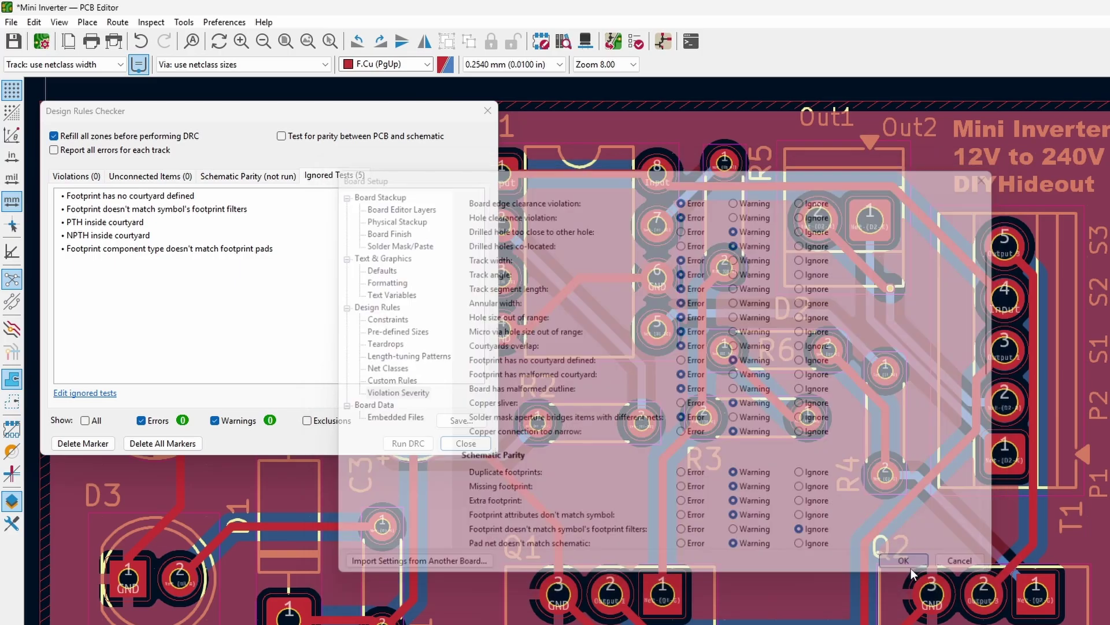
{"action": "left_click", "coordinate": [408, 443]}
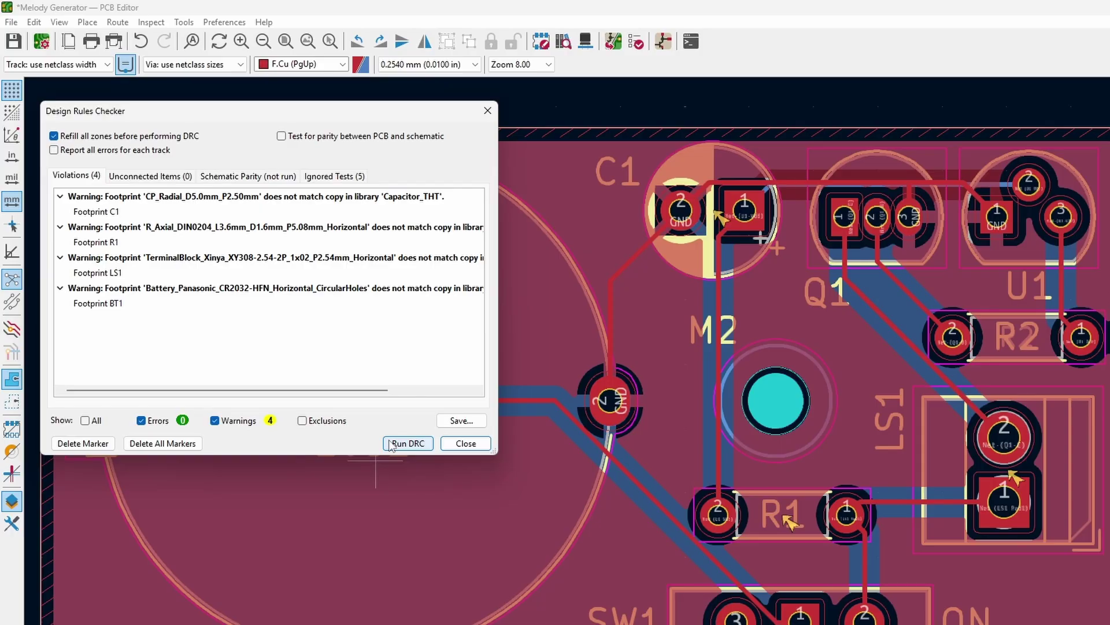
- Update the C1 footprint from its library copy and rerun DRC
{"action": "right_click", "coordinate": [722, 173]}
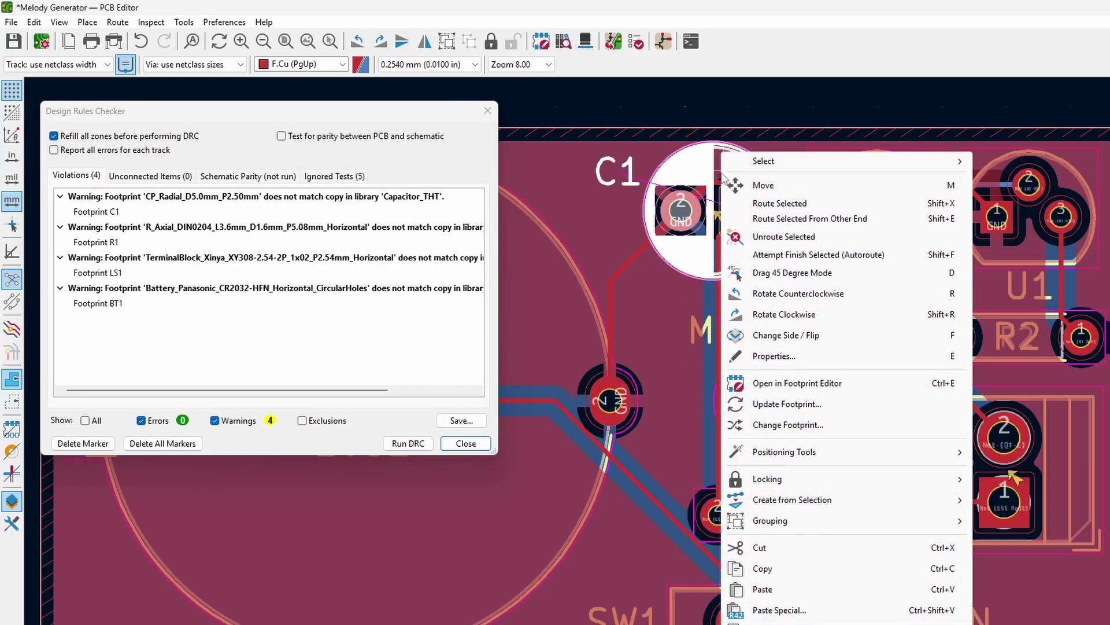
{"action": "left_click", "coordinate": [791, 410]}
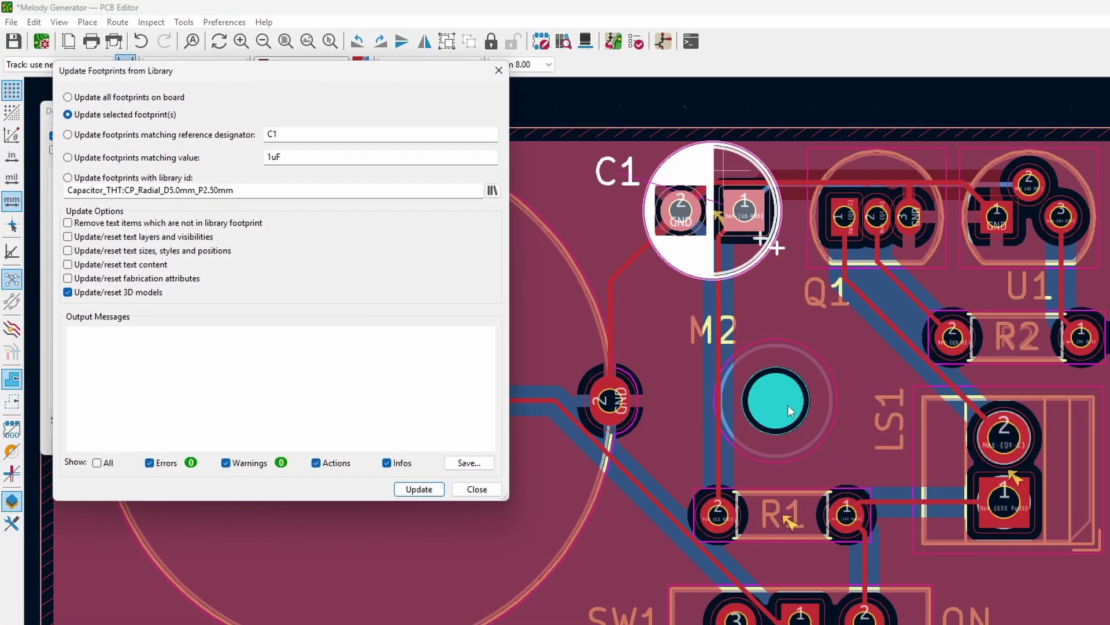
{"action": "left_click", "coordinate": [417, 492]}
{"action": "left_click", "coordinate": [469, 490]}
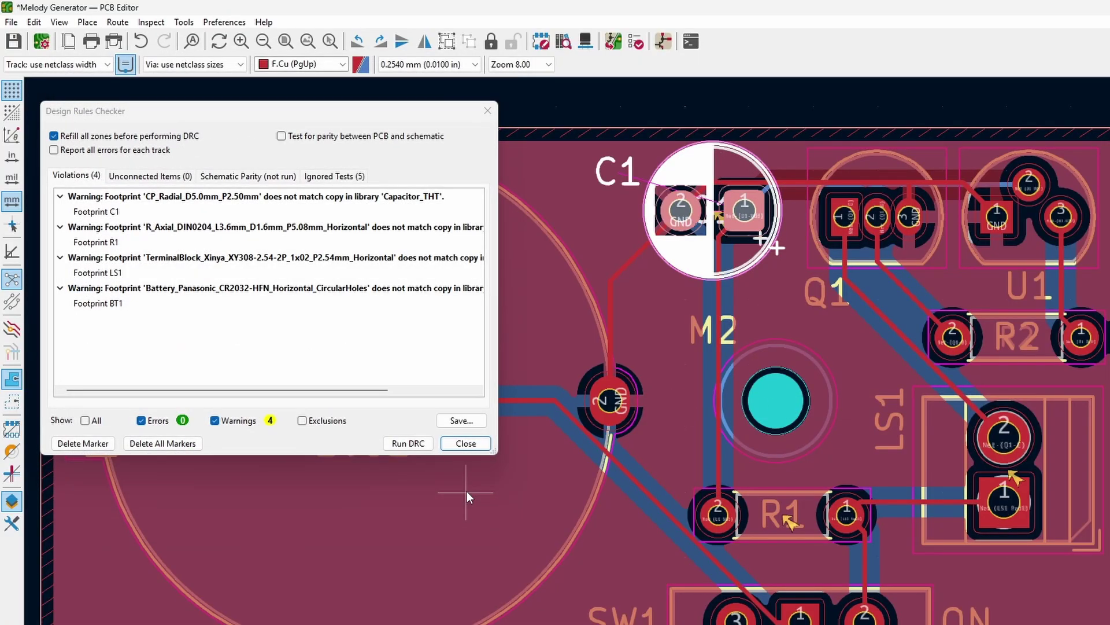
{"action": "left_click", "coordinate": [407, 443]}
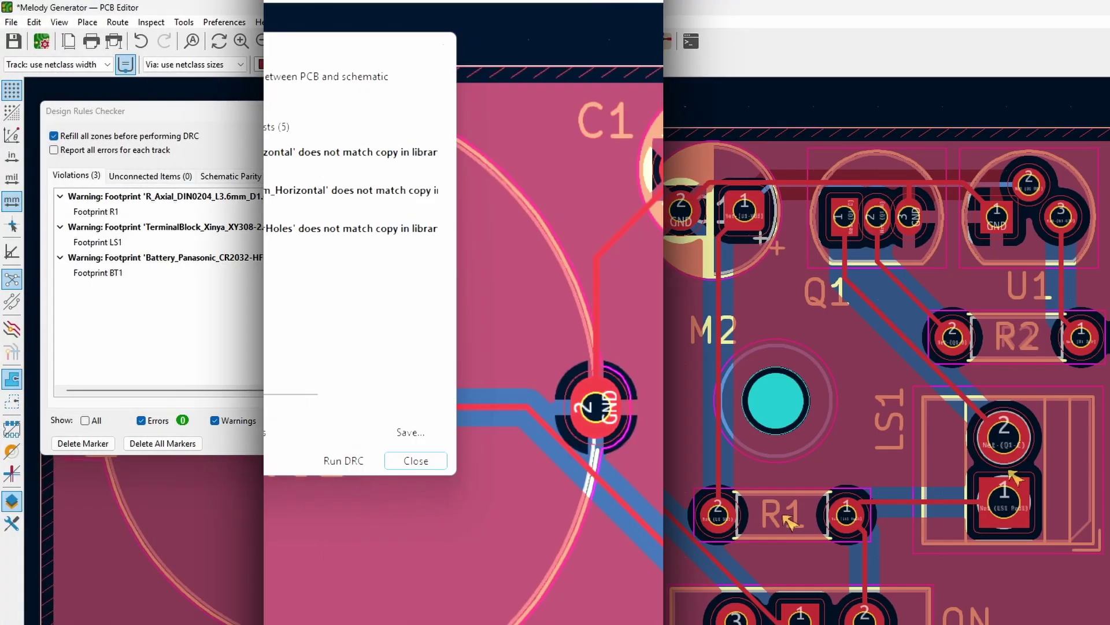
- Update the R1 footprint from its library copy and rerun DRC
{"action": "right_click", "coordinate": [815, 513]}
{"action": "left_click", "coordinate": [886, 404]}
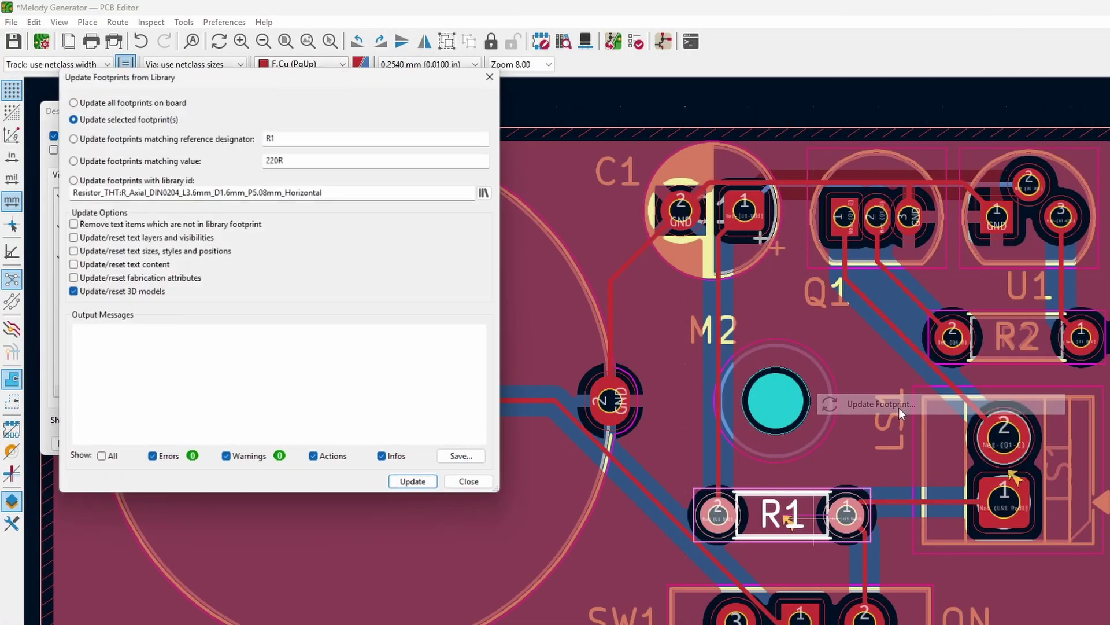
{"action": "left_click", "coordinate": [413, 481]}
{"action": "left_click", "coordinate": [468, 481]}
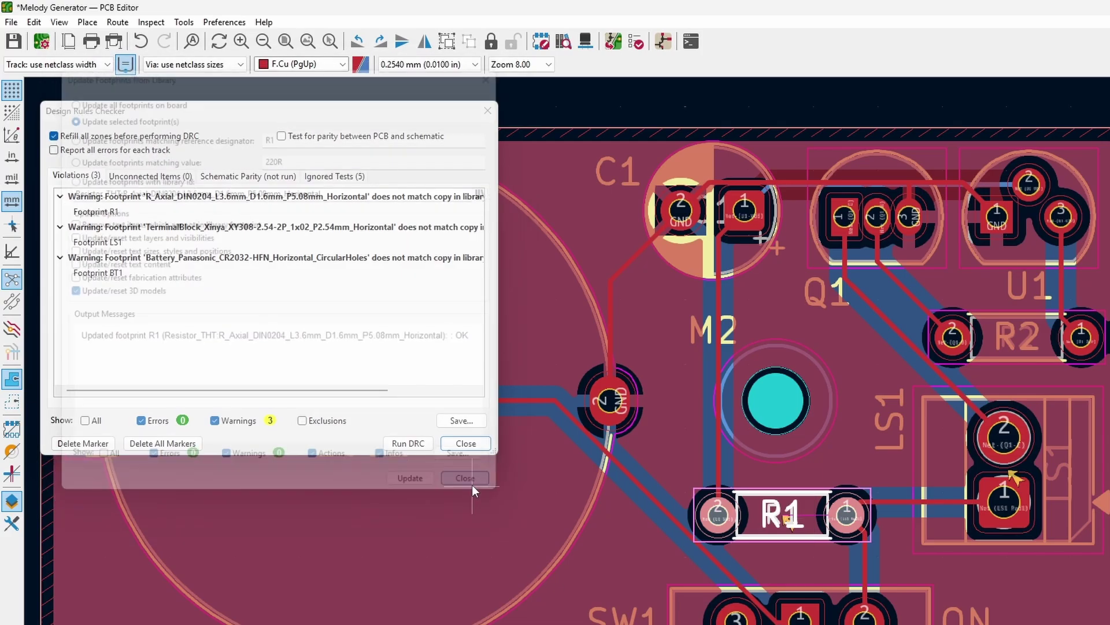
{"action": "left_click", "coordinate": [415, 443]}
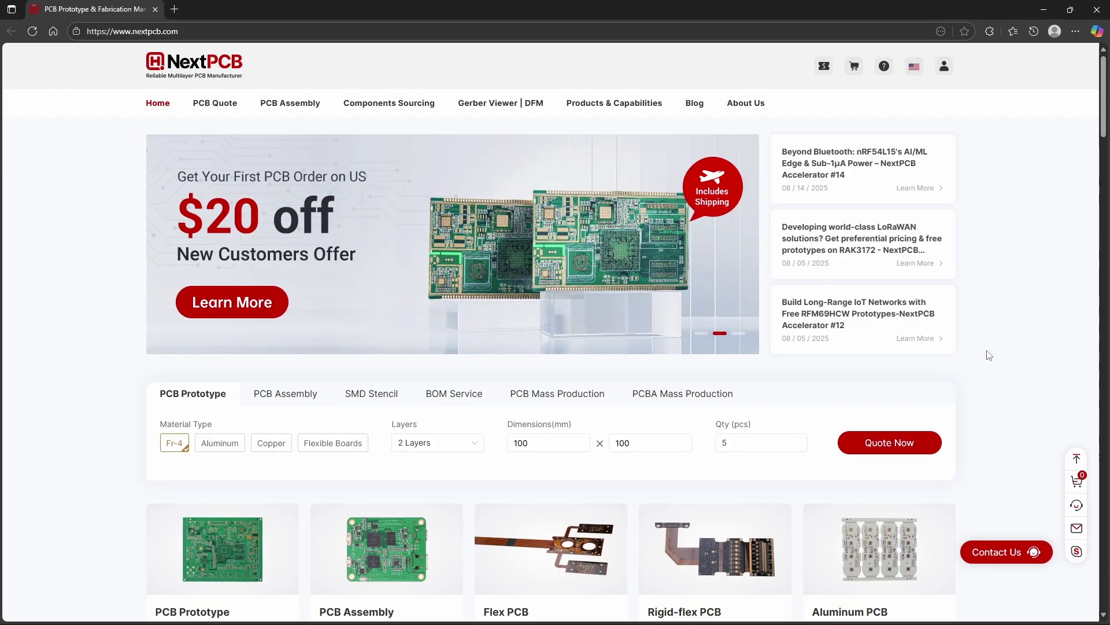
{"action": "scroll", "coordinate": [988, 355], "scroll_direction": "down", "scroll_amount": 2}
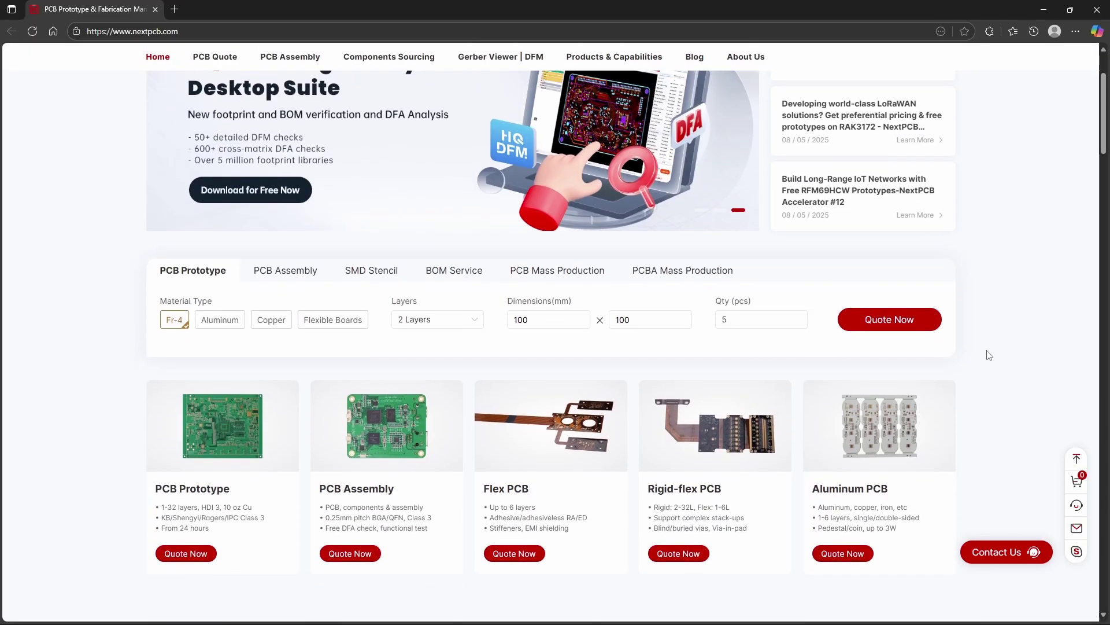
{"action": "scroll", "coordinate": [987, 355], "scroll_direction": "down", "scroll_amount": 1}
{"action": "scroll", "coordinate": [989, 355], "scroll_direction": "down", "scroll_amount": 2}
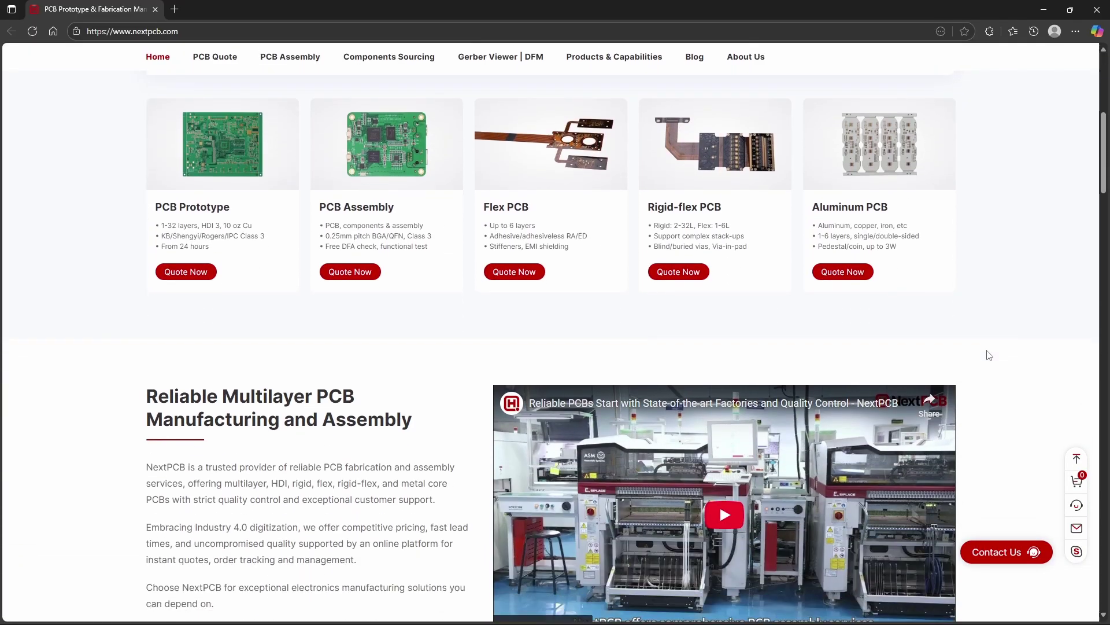
{"action": "scroll", "coordinate": [988, 355], "scroll_direction": "down", "scroll_amount": 1}
{"action": "scroll", "coordinate": [989, 354], "scroll_direction": "down", "scroll_amount": 2}
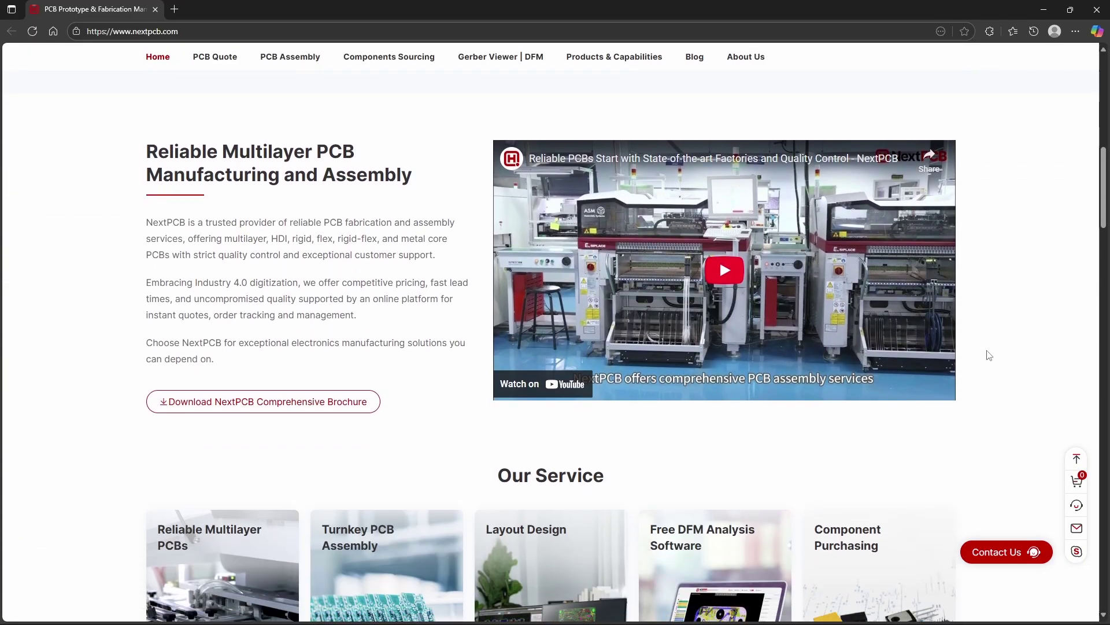
{"action": "scroll", "coordinate": [989, 355], "scroll_direction": "down", "scroll_amount": 2}
{"action": "scroll", "coordinate": [999, 360], "scroll_direction": "up", "scroll_amount": 2}
{"action": "scroll", "coordinate": [999, 360], "scroll_direction": "up", "scroll_amount": 3}
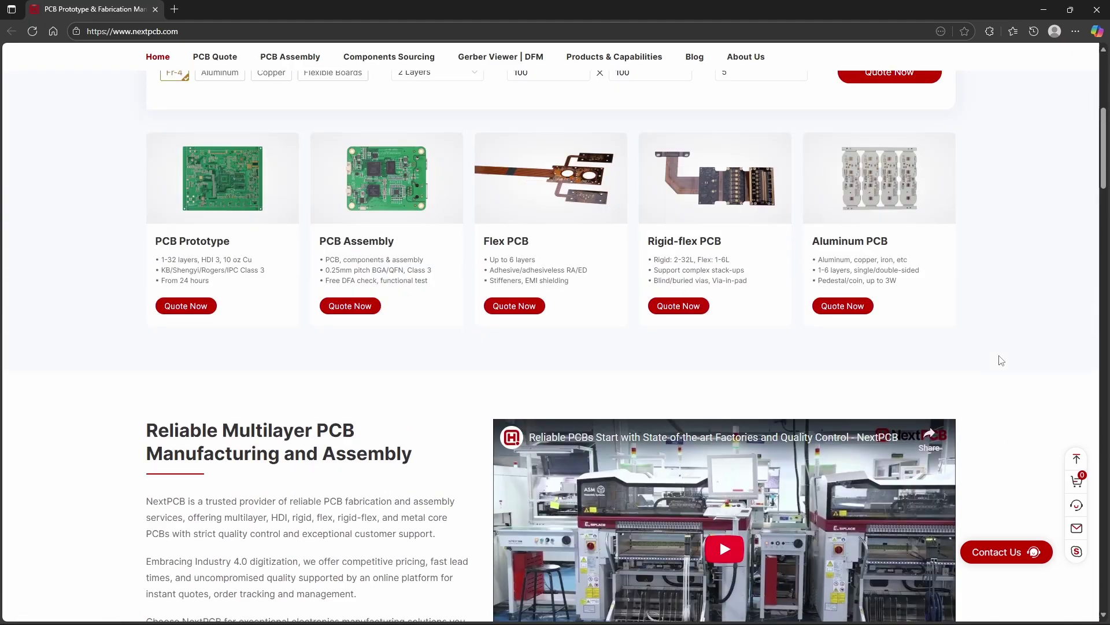
{"action": "scroll", "coordinate": [1000, 360], "scroll_direction": "up", "scroll_amount": 4}
{"action": "scroll", "coordinate": [1000, 360], "scroll_direction": "down", "scroll_amount": 1}
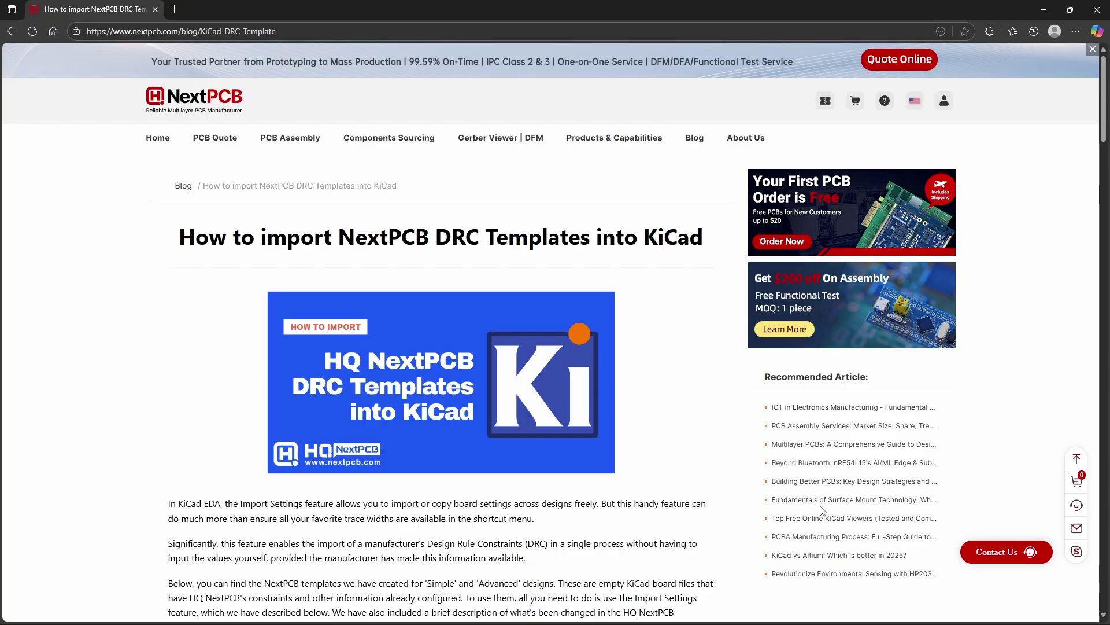
{"action": "scroll", "coordinate": [821, 511], "scroll_direction": "down", "scroll_amount": 1}
{"action": "scroll", "coordinate": [654, 426], "scroll_direction": "down", "scroll_amount": 3}
{"action": "scroll", "coordinate": [654, 426], "scroll_direction": "down", "scroll_amount": 3}
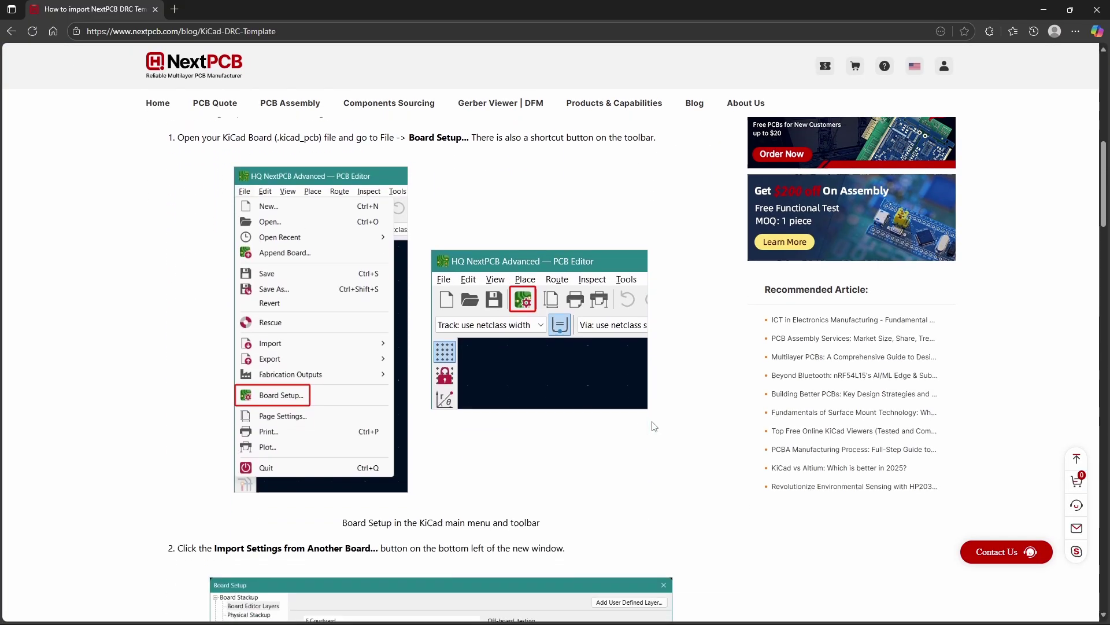
{"action": "scroll", "coordinate": [653, 427], "scroll_direction": "down", "scroll_amount": 4}
{"action": "scroll", "coordinate": [653, 426], "scroll_direction": "down", "scroll_amount": 3}
{"action": "scroll", "coordinate": [654, 426], "scroll_direction": "down", "scroll_amount": 3}
{"action": "scroll", "coordinate": [654, 427], "scroll_direction": "down", "scroll_amount": 2}
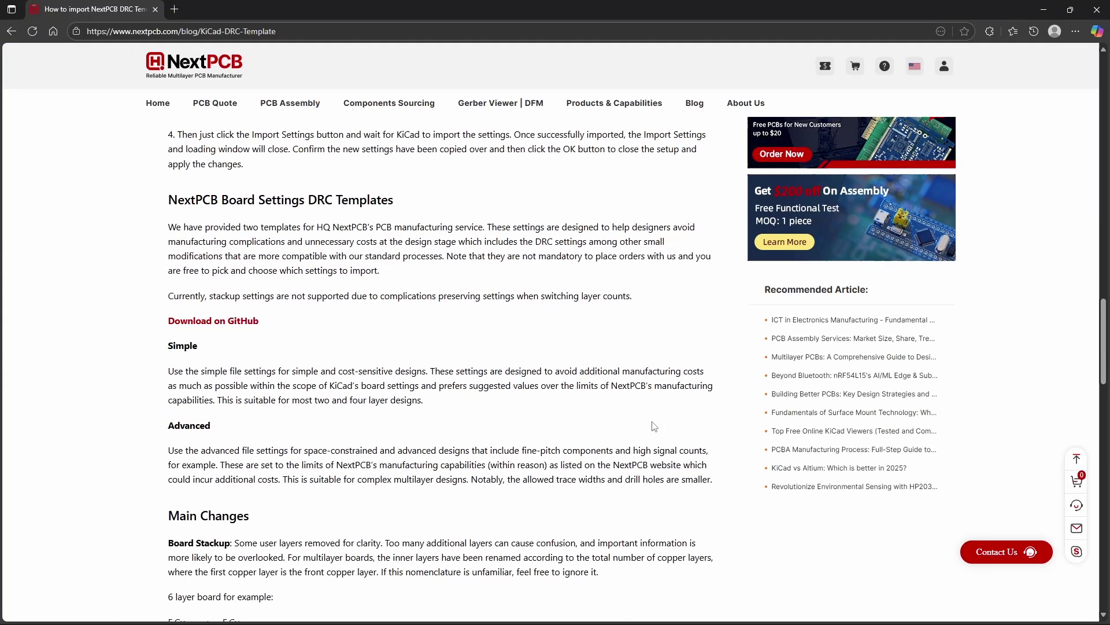
{"action": "scroll", "coordinate": [654, 426], "scroll_direction": "down", "scroll_amount": 2}
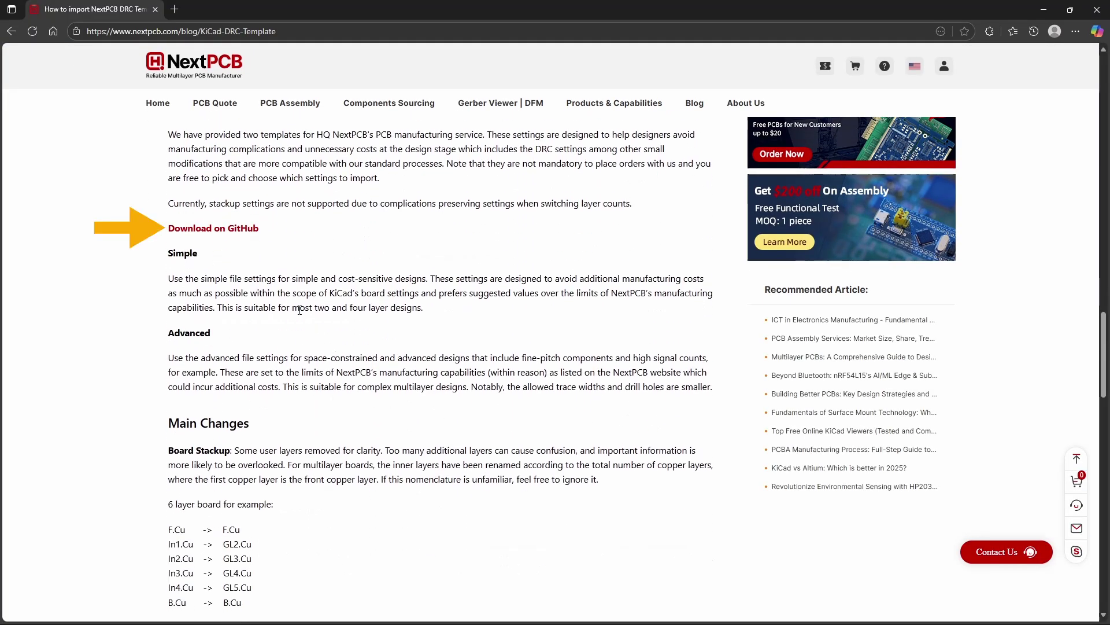
- Download the NextPCB-Manufacturing-Rules repository from GitHub as a ZIP archive
{"action": "left_click", "coordinate": [207, 229]}
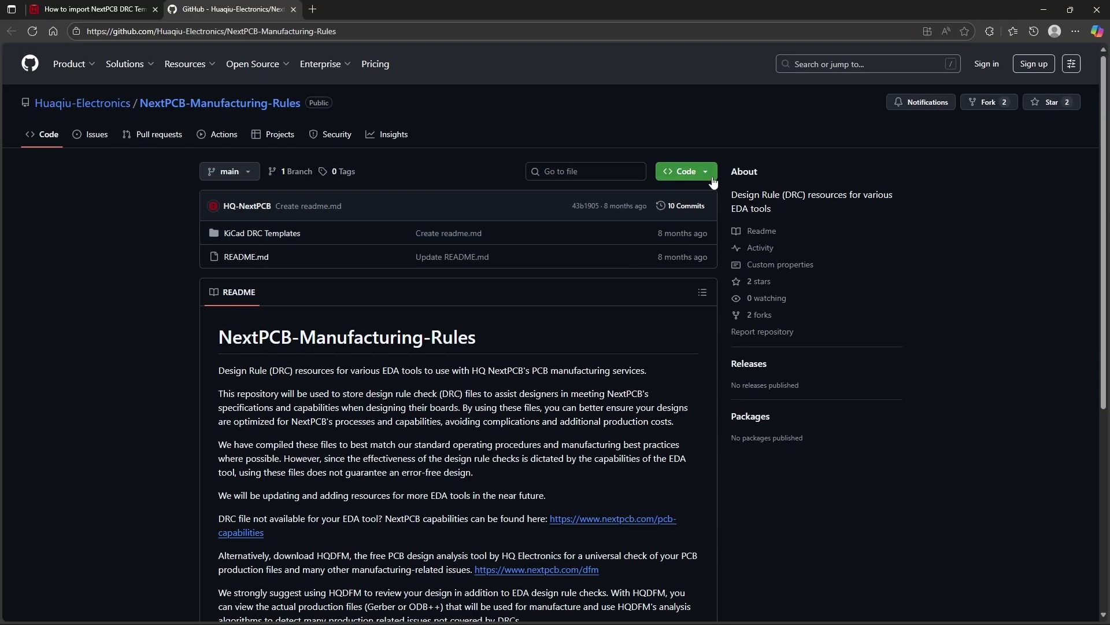
{"action": "left_click", "coordinate": [709, 176]}
{"action": "left_click", "coordinate": [532, 322]}
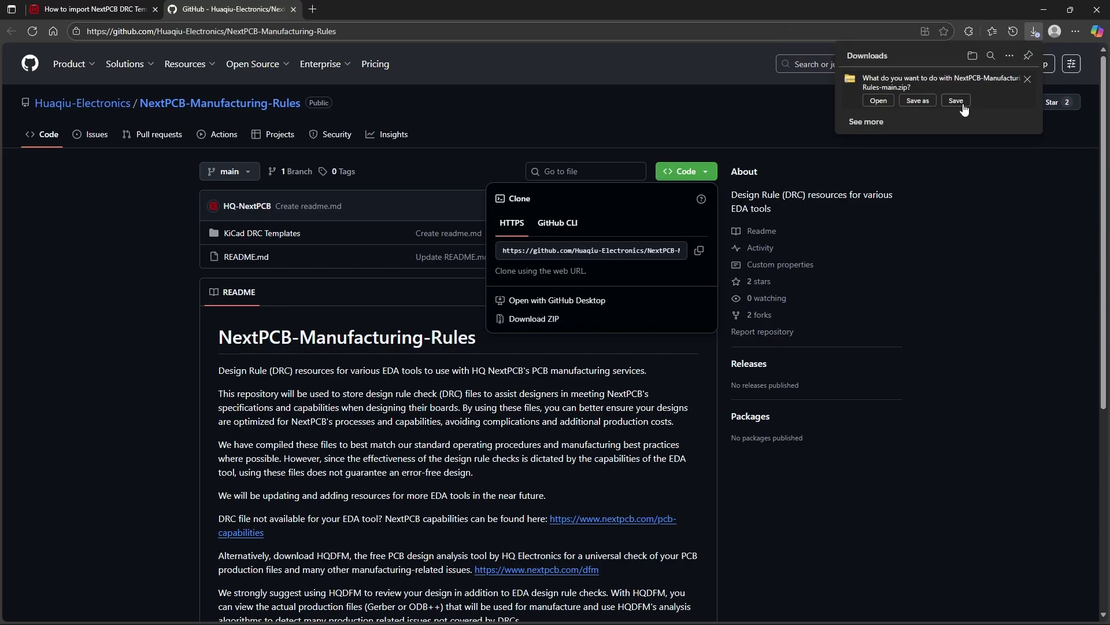
{"action": "left_click", "coordinate": [956, 101]}
- Extract the downloaded template archive into the download folder
{"action": "key", "text": "alt+Tab"}
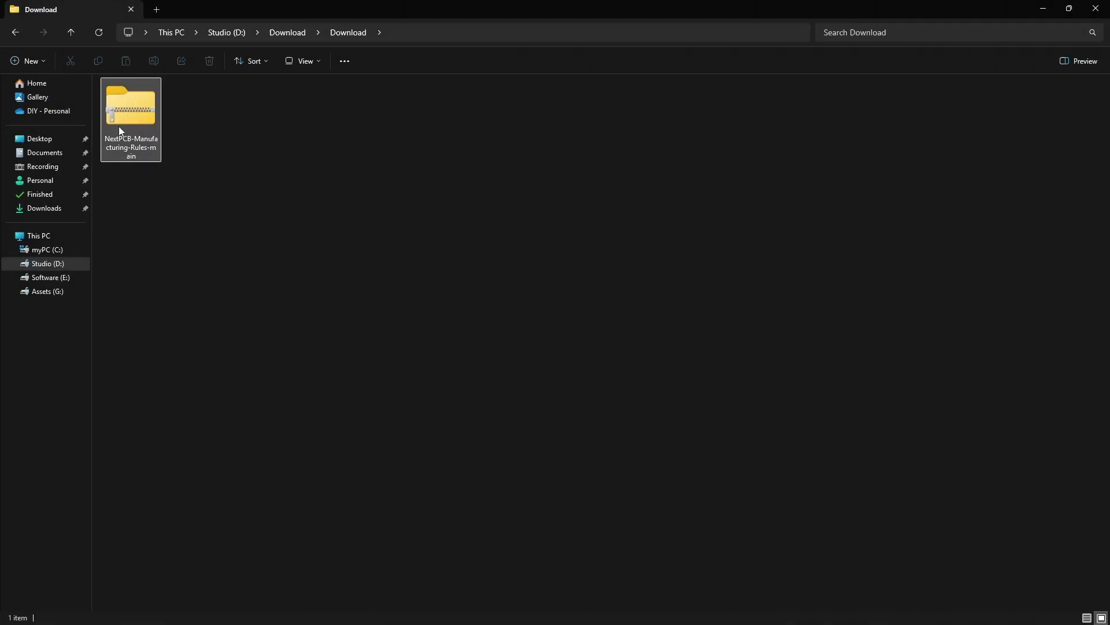
{"action": "right_click", "coordinate": [119, 126]}
{"action": "left_click", "coordinate": [155, 284]}
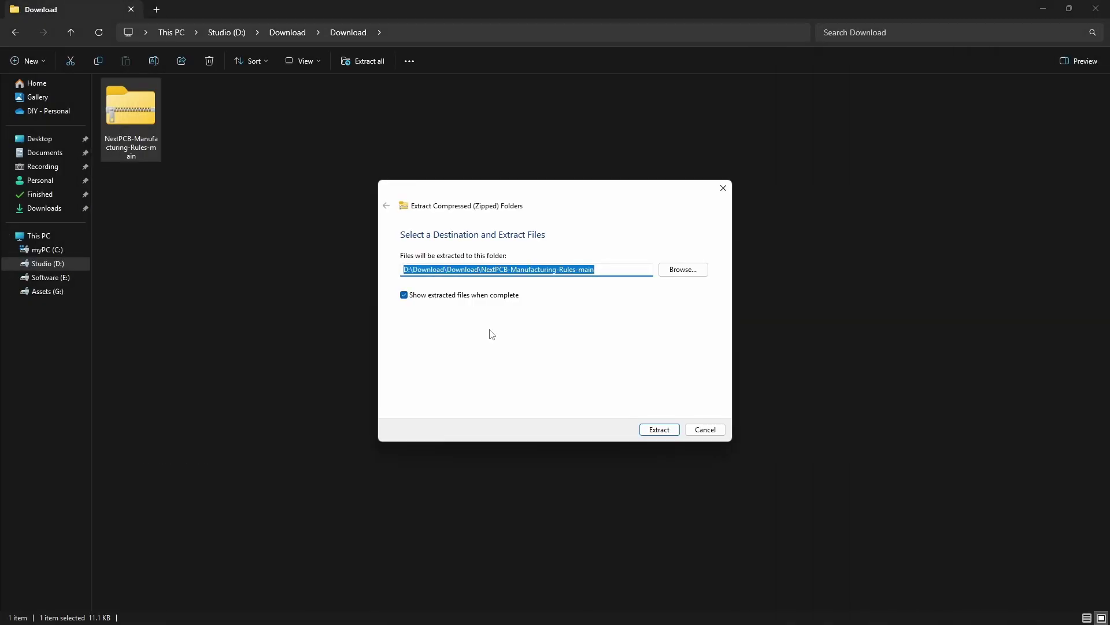
{"action": "left_click", "coordinate": [659, 429]}
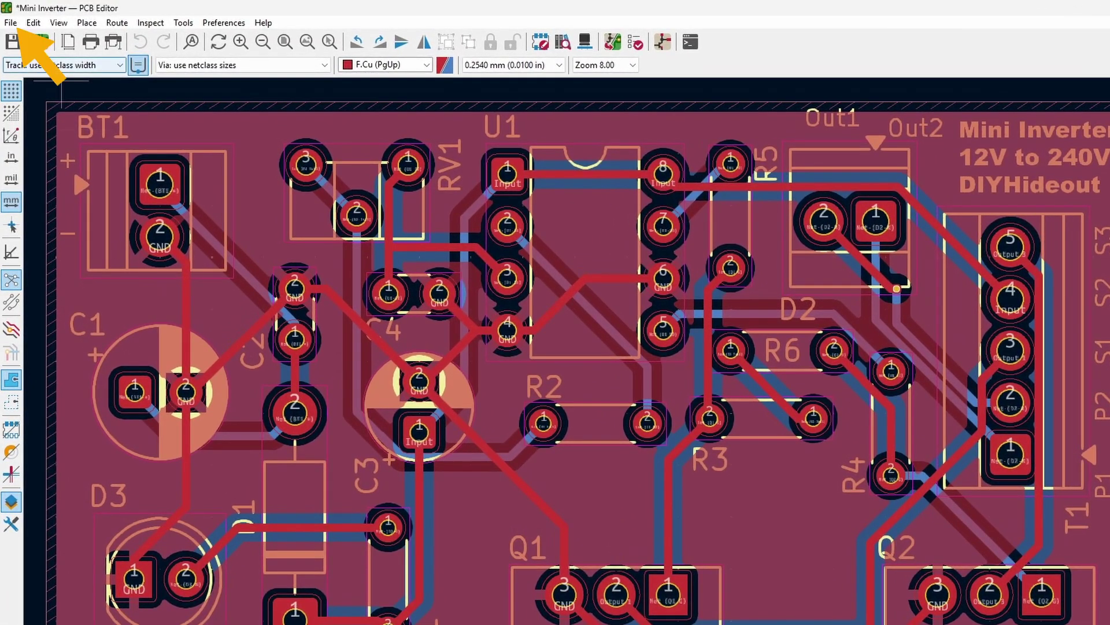
- In Board Setup, choose Simple DRC\HQ NextPCB Simple.kicad_pcb as the import source board
{"action": "left_click", "coordinate": [9, 18]}
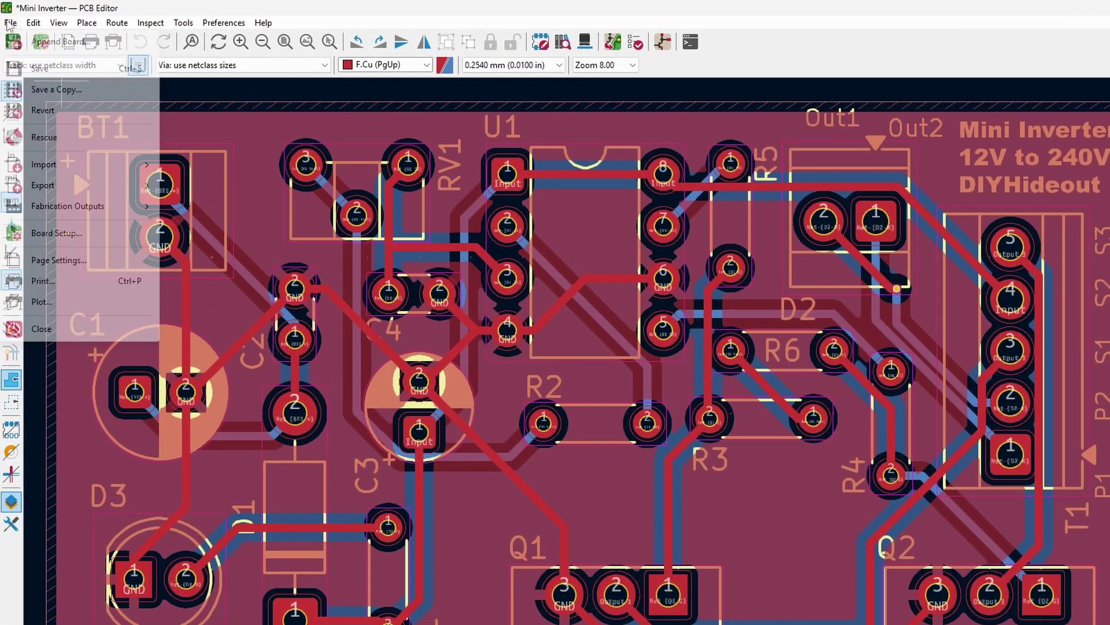
{"action": "left_click", "coordinate": [45, 234]}
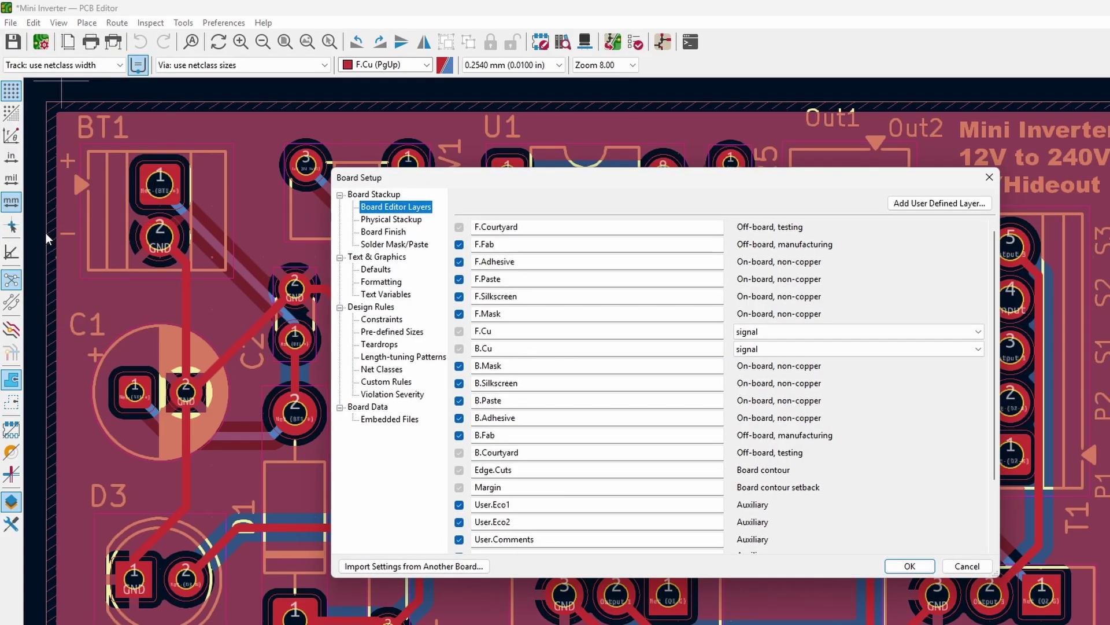
{"action": "left_click", "coordinate": [415, 567]}
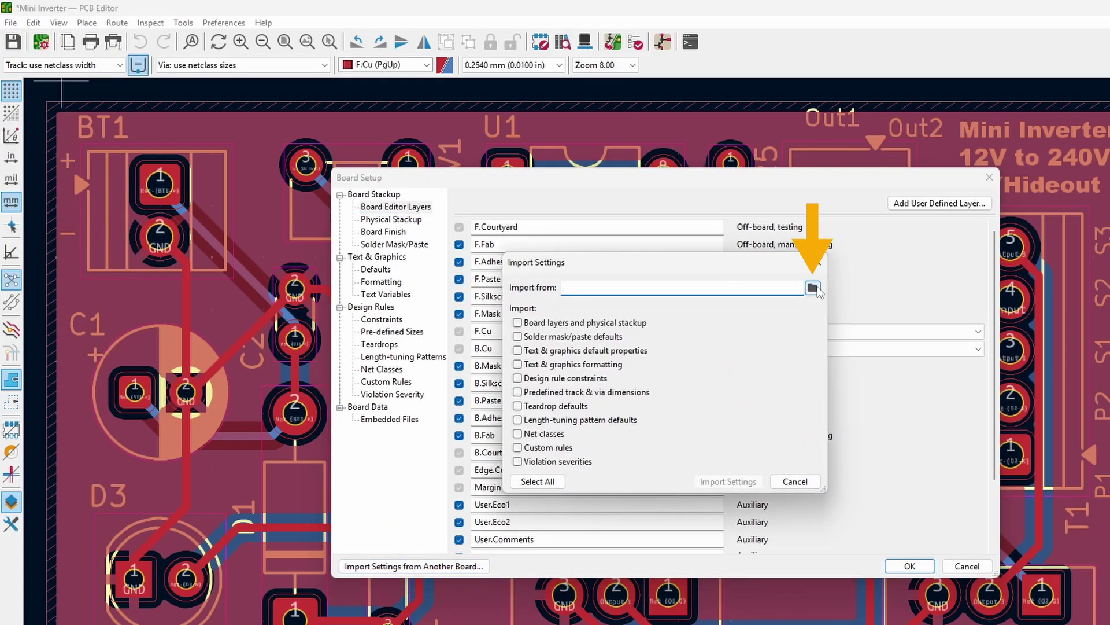
{"action": "left_click", "coordinate": [812, 288]}
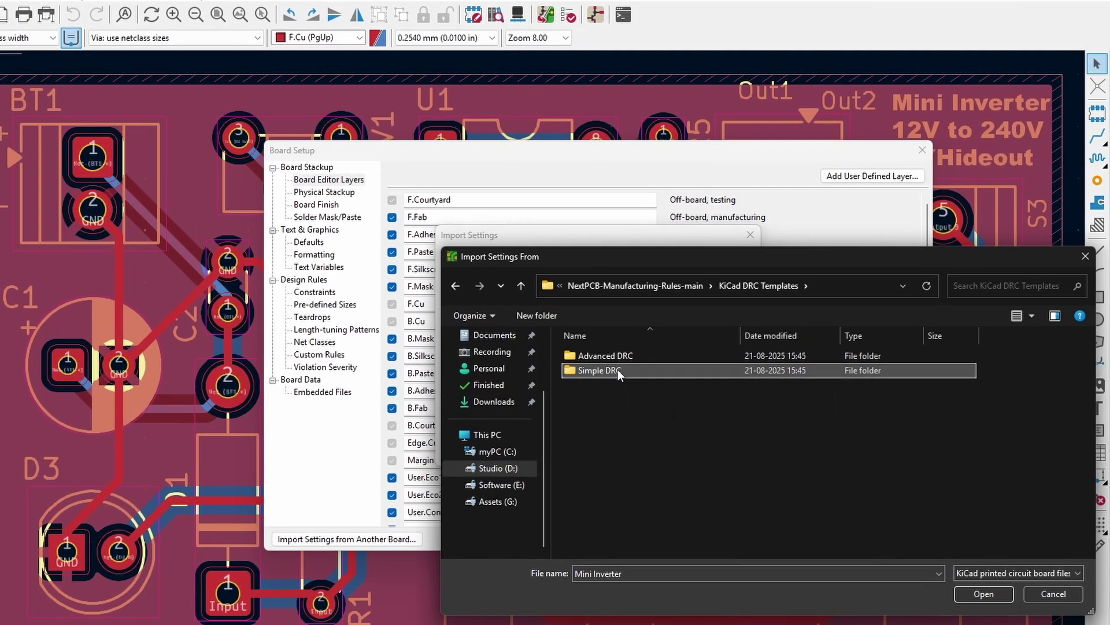
{"action": "double_click", "coordinate": [651, 384]}
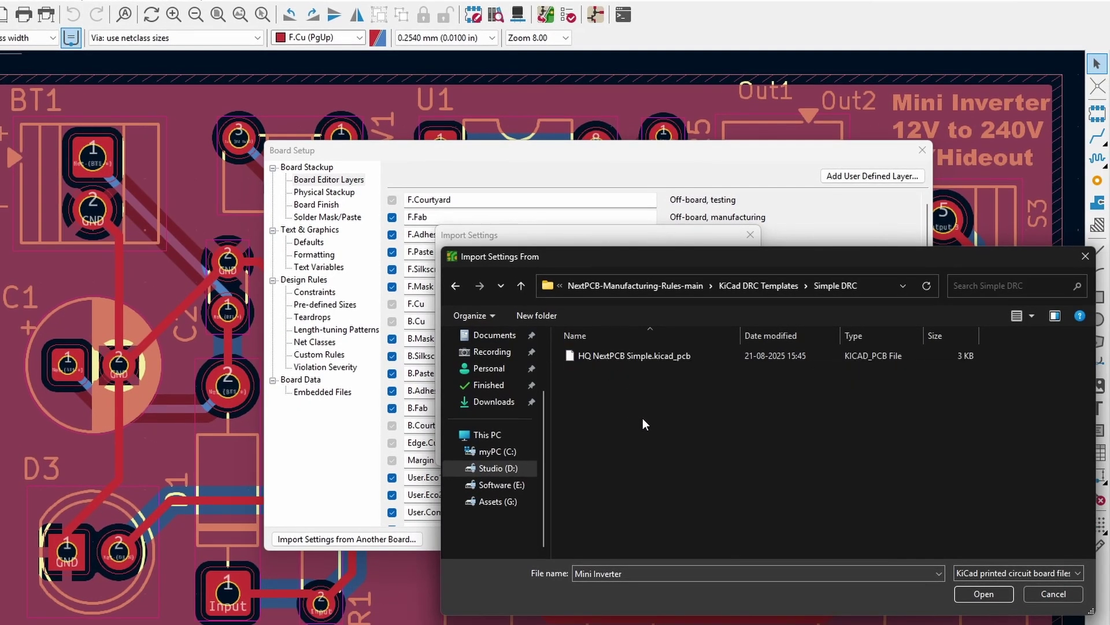
{"action": "left_click", "coordinate": [657, 359]}
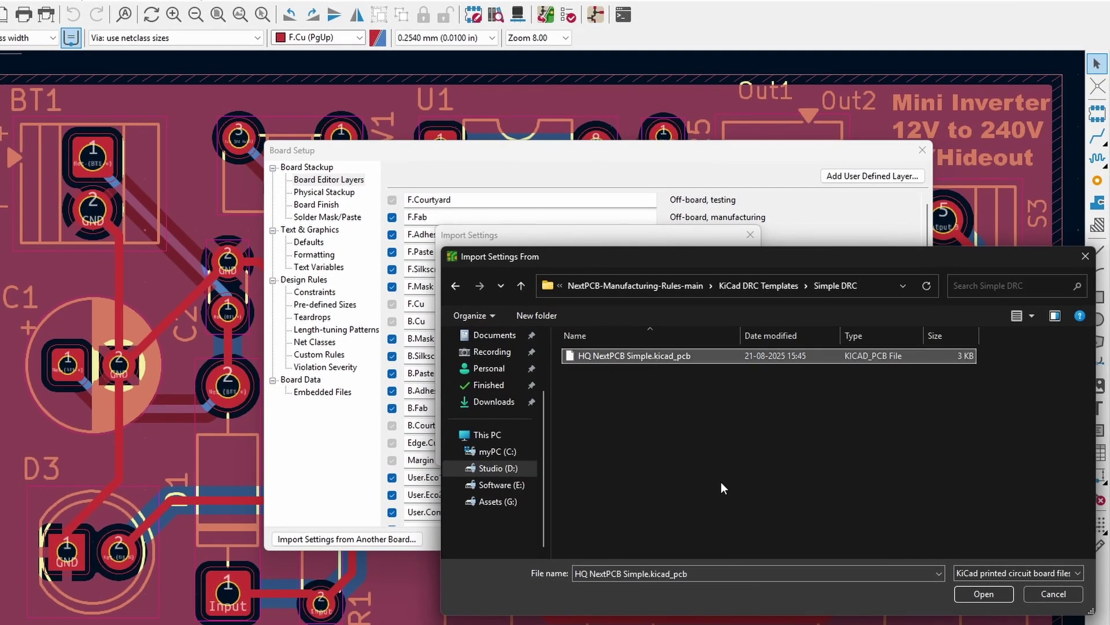
{"action": "left_click", "coordinate": [977, 594]}
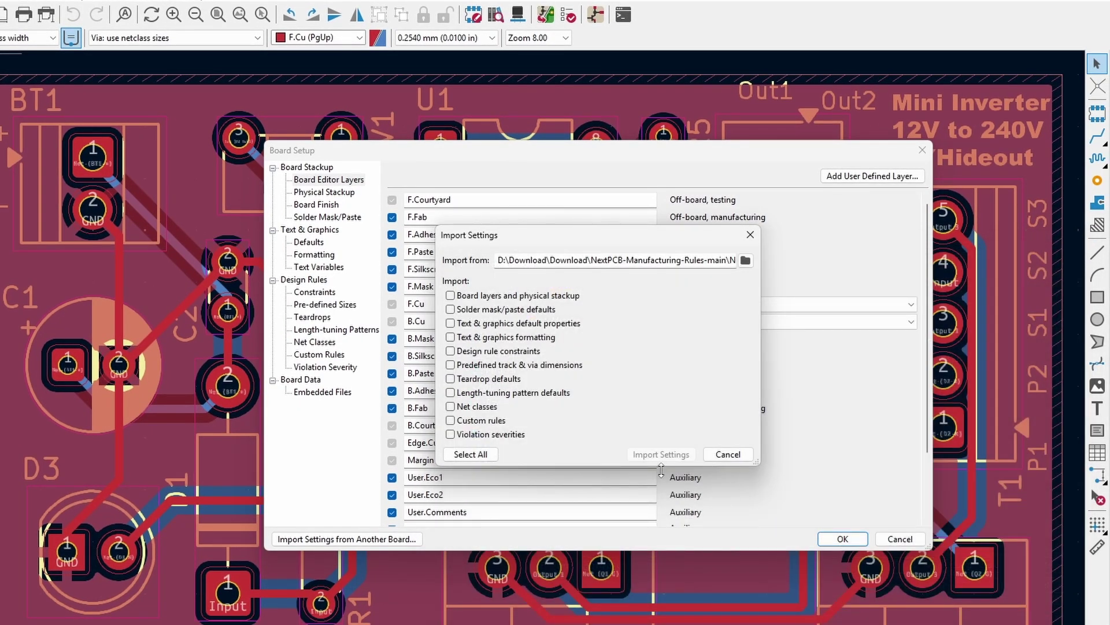
- Select all setting categories, import them into the Mini Inverter board, and apply
{"action": "left_click", "coordinate": [480, 458]}
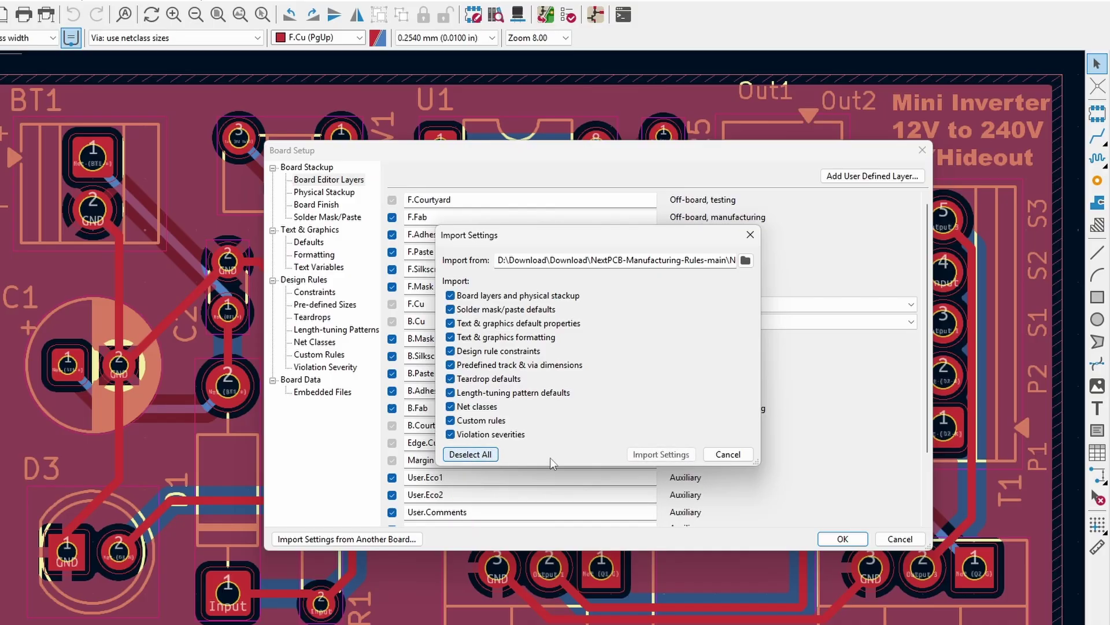
{"action": "left_click", "coordinate": [632, 460]}
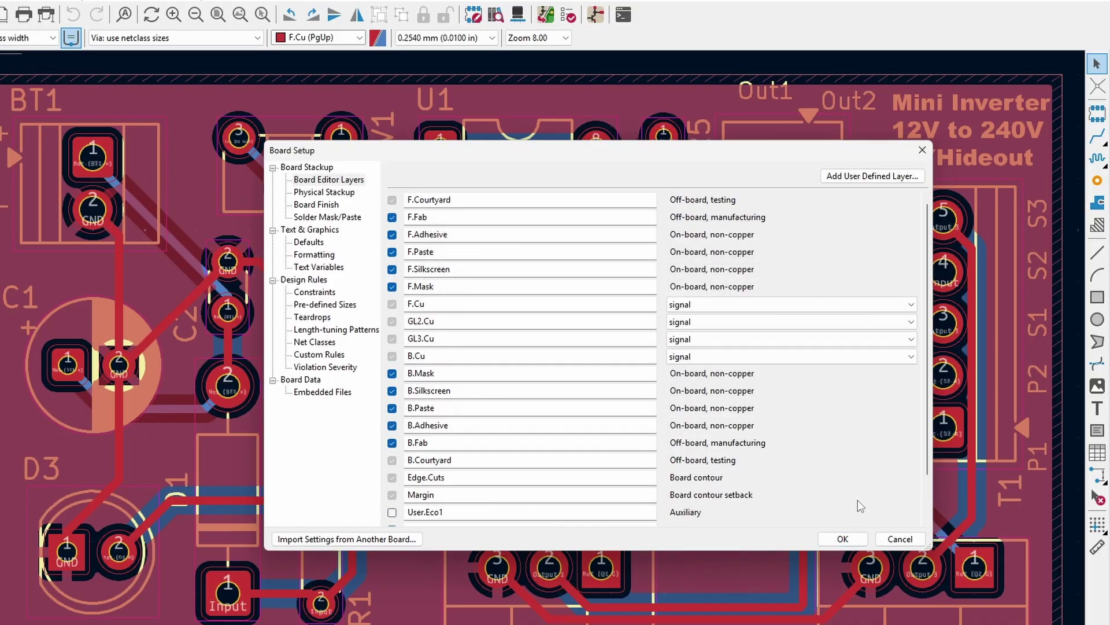
{"action": "left_click", "coordinate": [840, 538]}
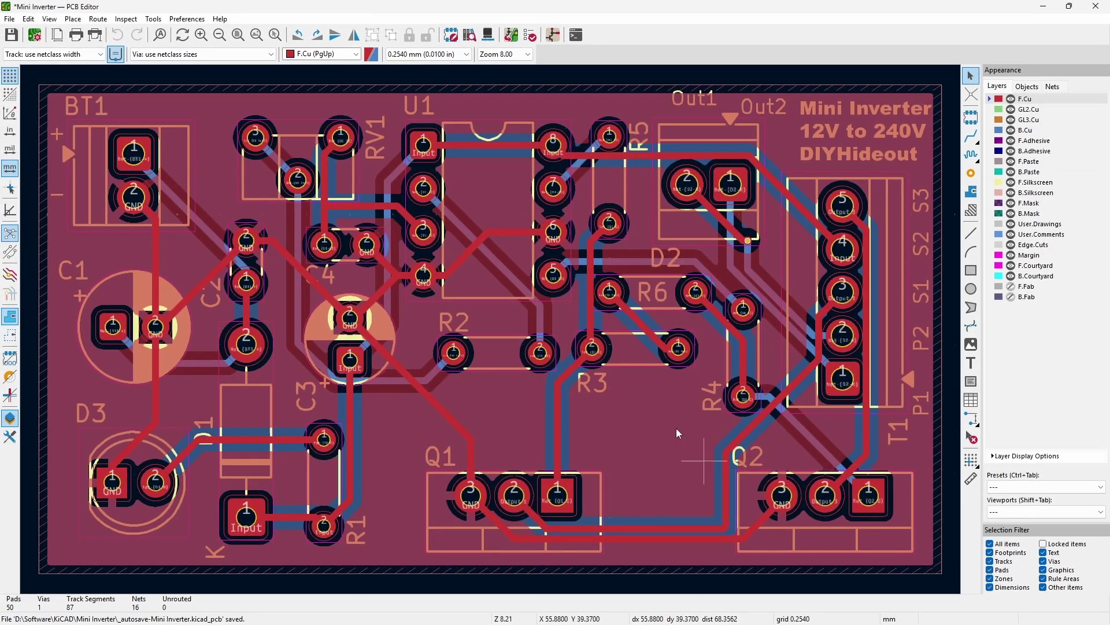
- Run DRC under the NextPCB rules, revealing ten silkscreen text thinner than 0.125 mm warnings
{"action": "left_click", "coordinate": [531, 35]}
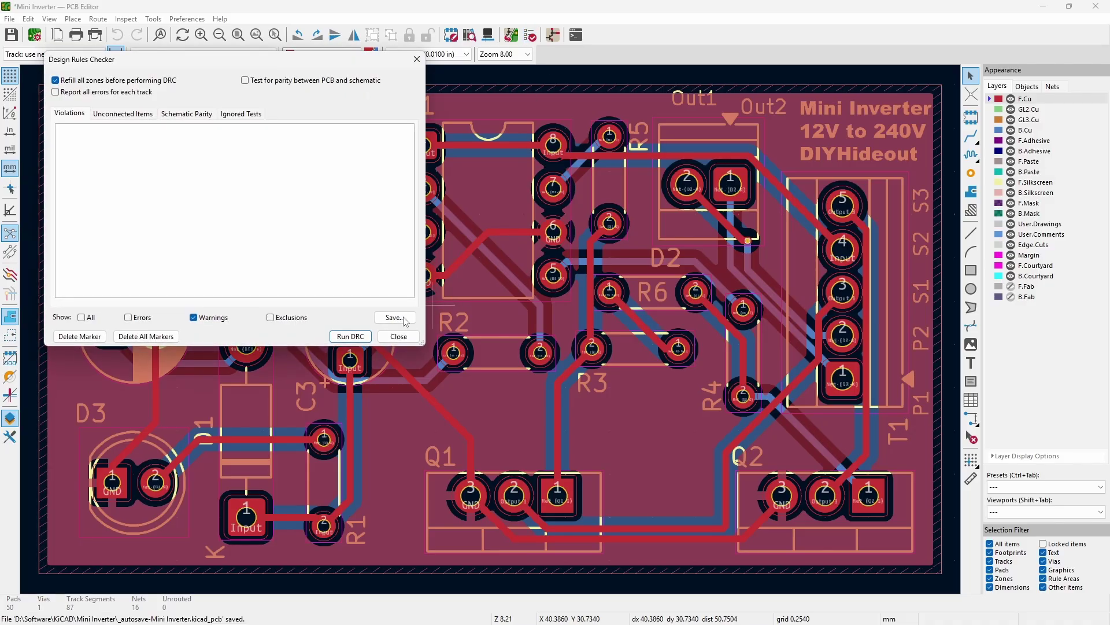
{"action": "left_click", "coordinate": [348, 336]}
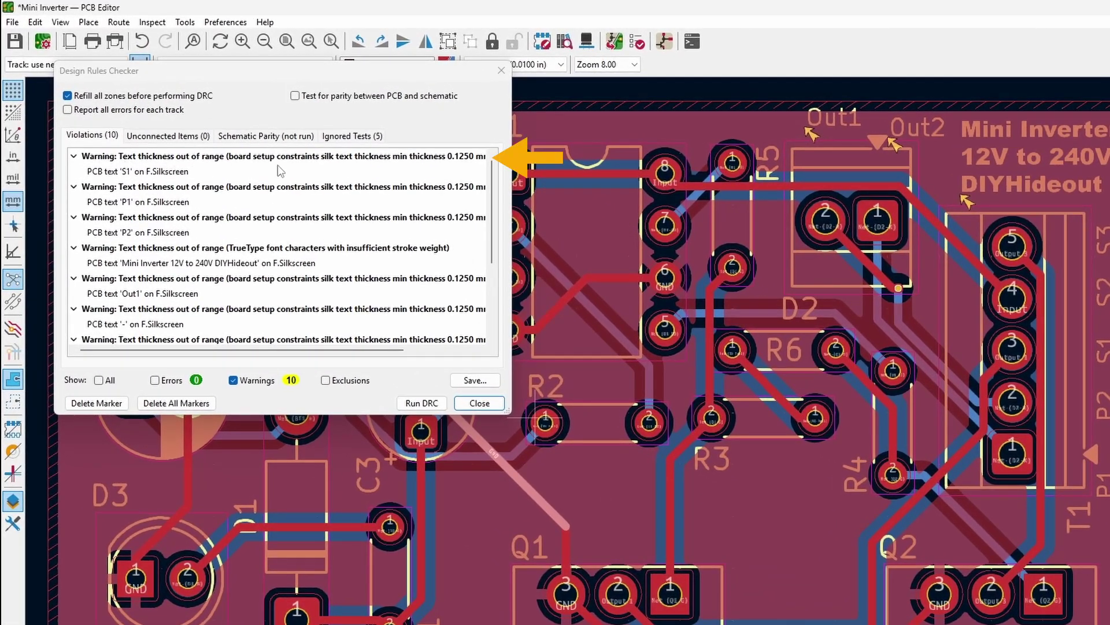
{"action": "scroll", "coordinate": [473, 167], "scroll_direction": "right", "scroll_amount": 3}
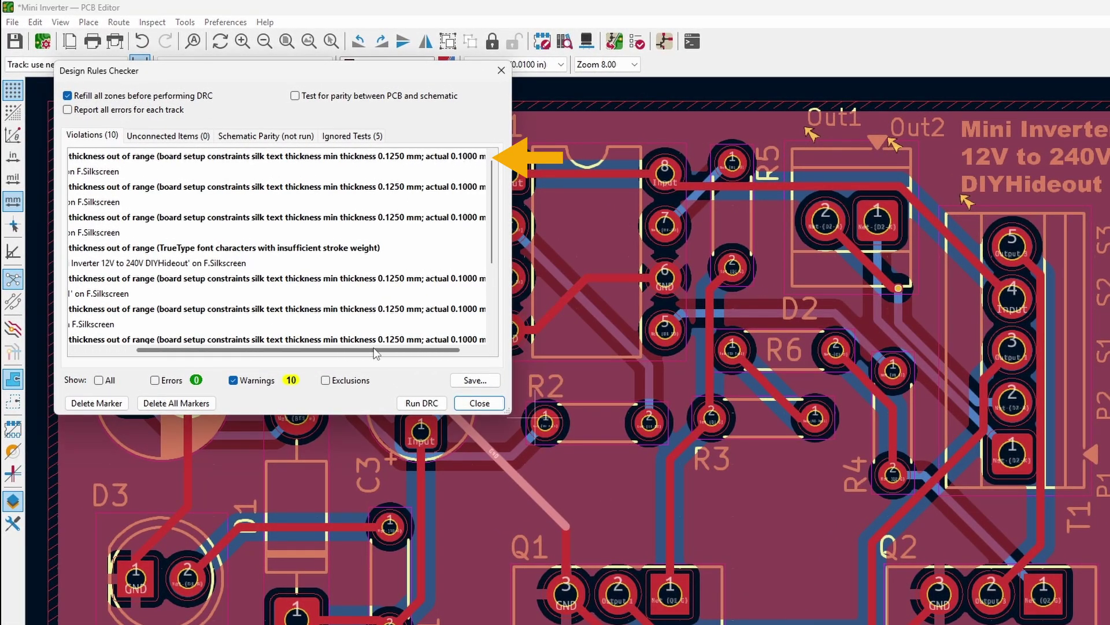
{"action": "scroll", "coordinate": [472, 167], "scroll_direction": "right", "scroll_amount": 3}
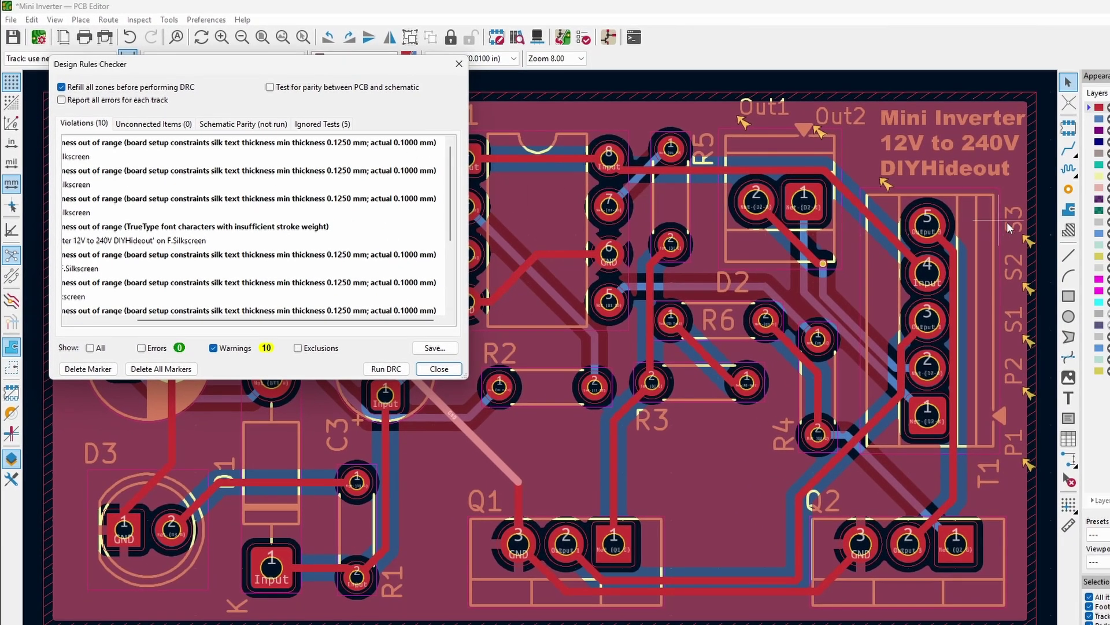
- Set the S3 silkscreen text thickness to 0.125 mm and rerun DRC, dropping warnings to 9
{"action": "left_click", "coordinate": [1026, 238]}
{"action": "double_click", "coordinate": [1026, 238]}
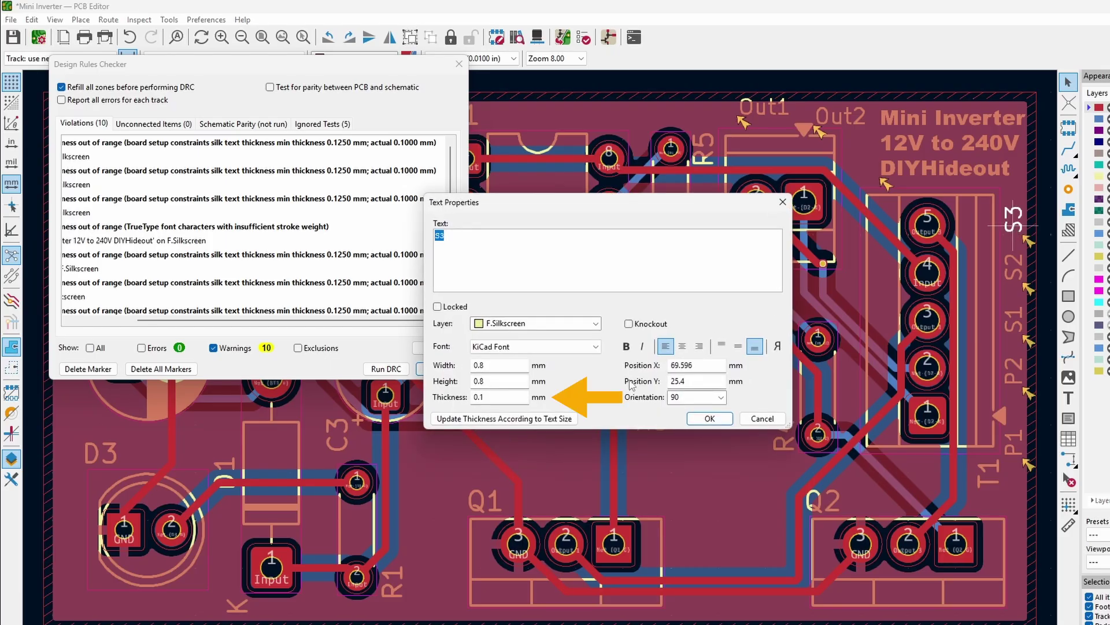
{"action": "left_click", "coordinate": [491, 396]}
{"action": "type", "text": "25"}
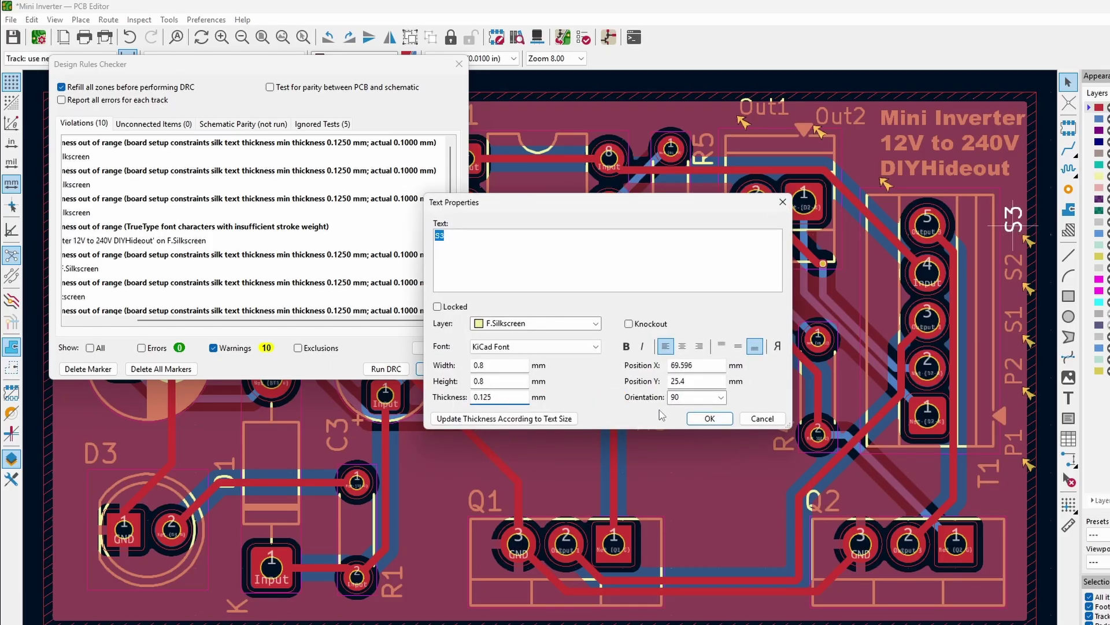
{"action": "left_click", "coordinate": [704, 420]}
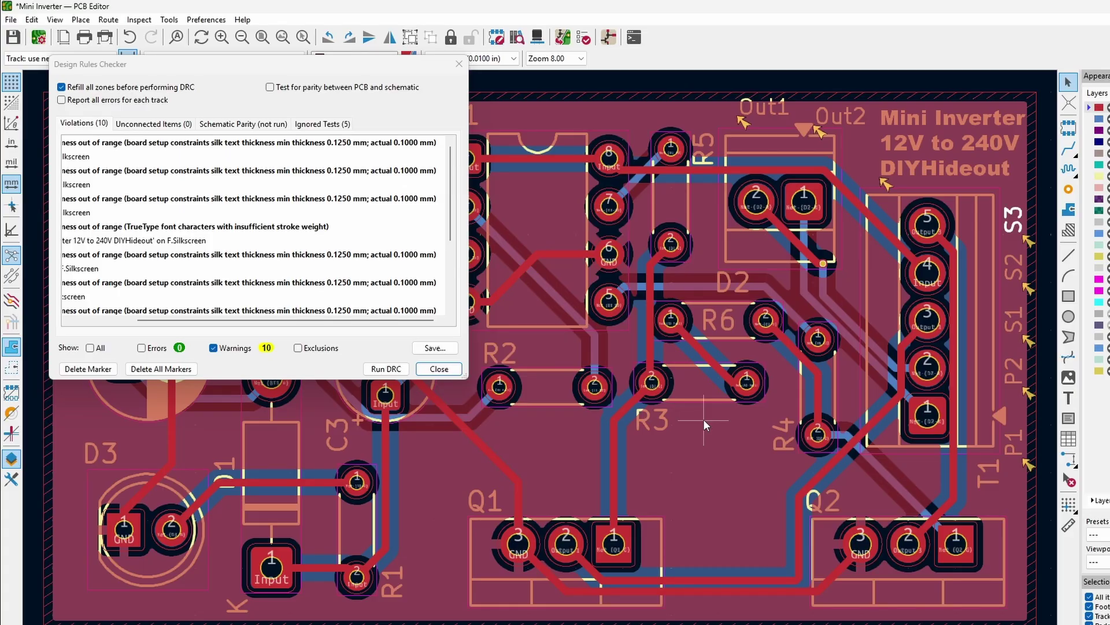
{"action": "left_click", "coordinate": [387, 369]}
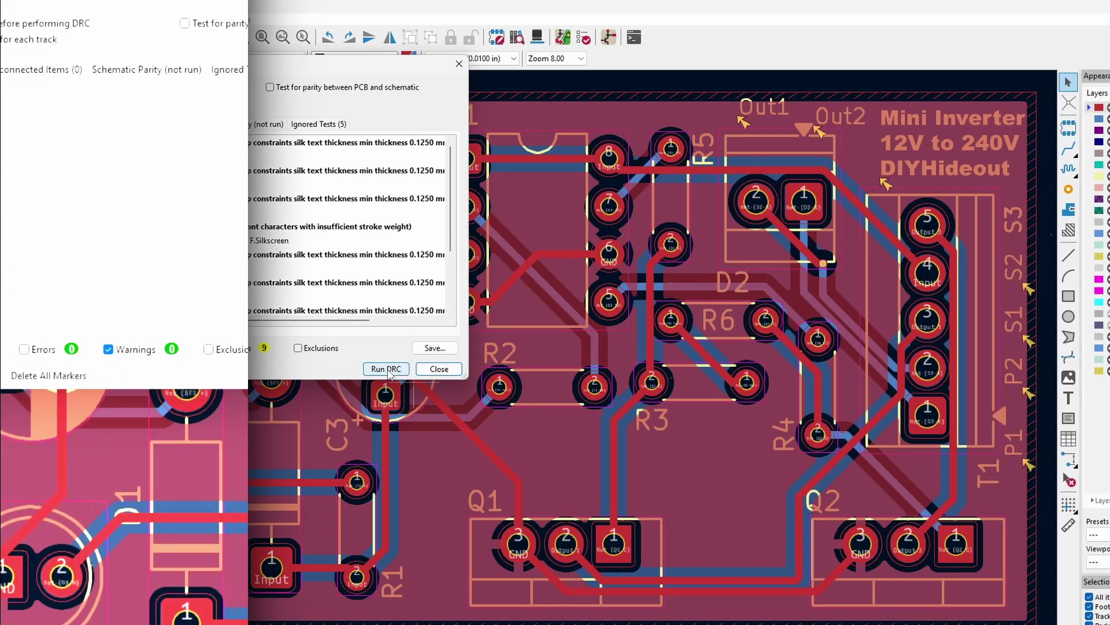